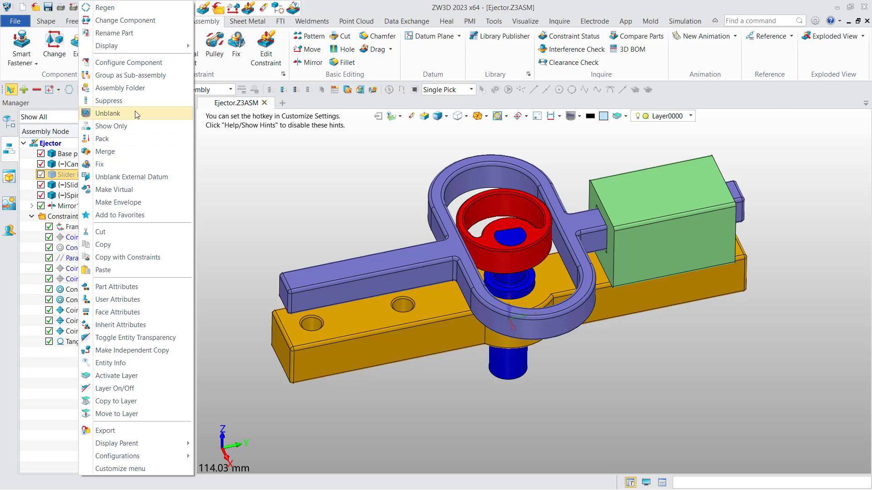
# Unblank the hidden slider block, then suppress the Slider base so both green blocks vanish.
pyautogui.click(137, 114)
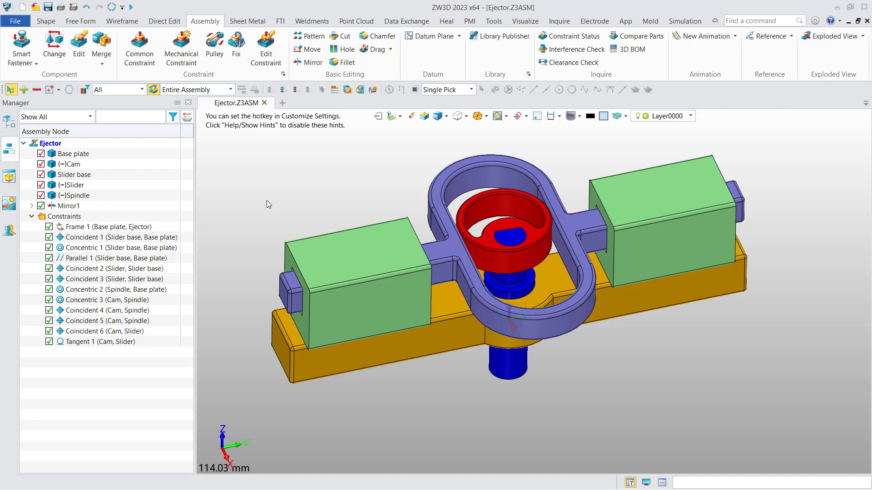
pyautogui.rightClick(317, 254)
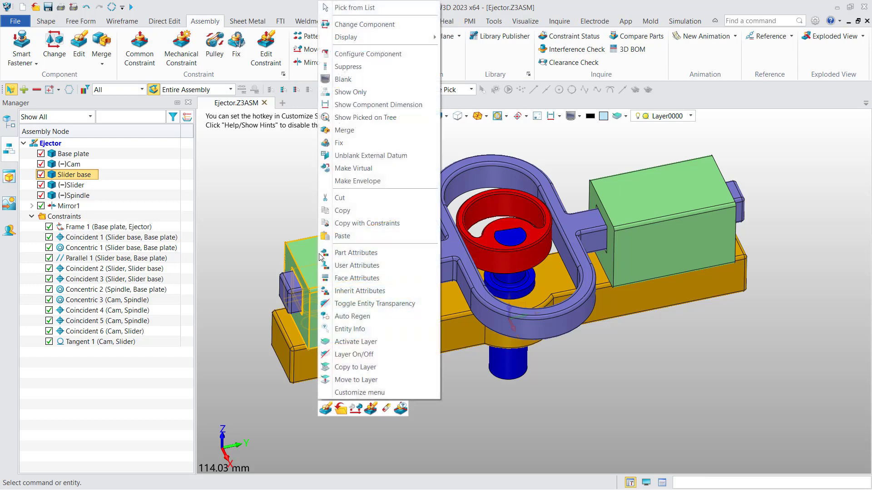
pyautogui.click(359, 66)
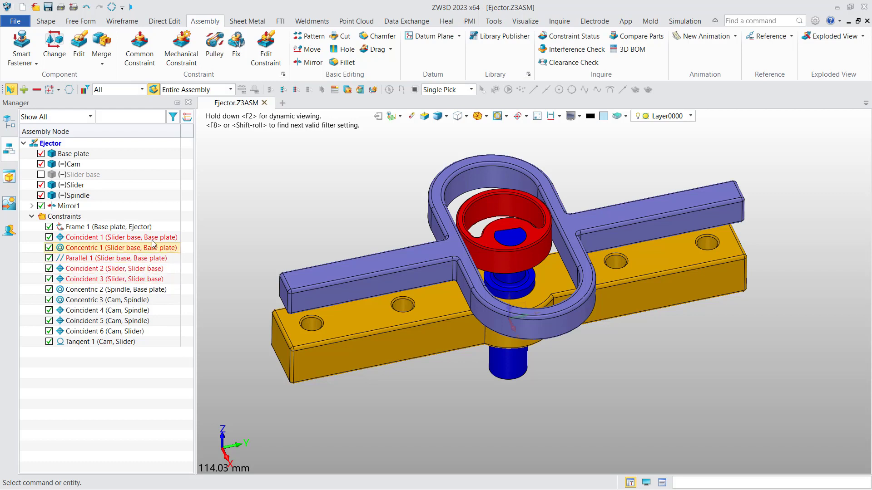
# Unsuppress Slider base in the tree and pick the left block to add a second Slider base.
pyautogui.rightClick(89, 178)
pyautogui.click(121, 224)
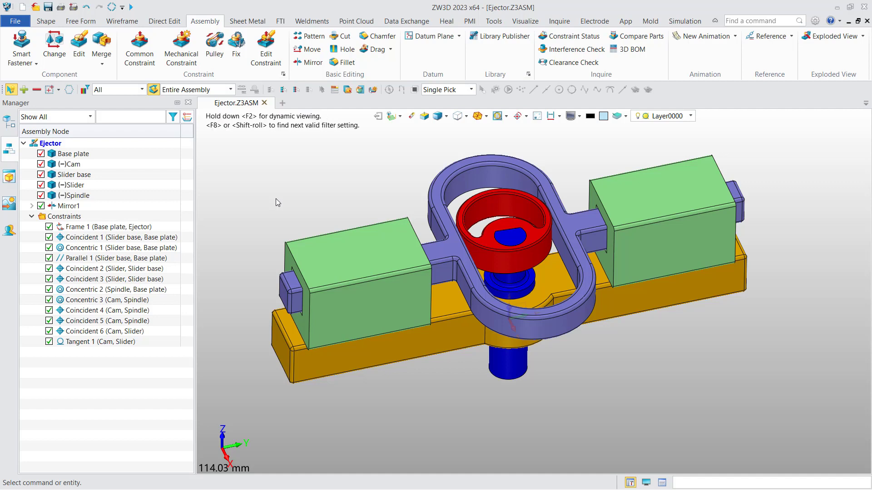
pyautogui.scroll(-2, 277, 198)
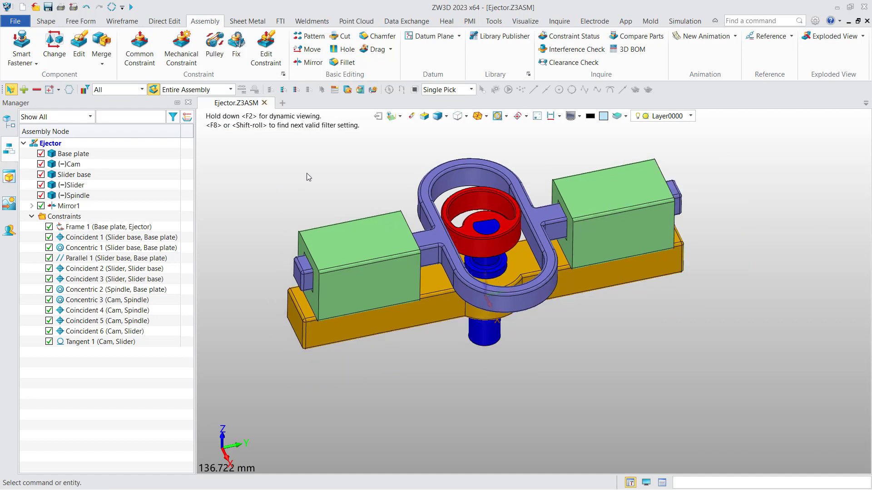
pyautogui.click(357, 247)
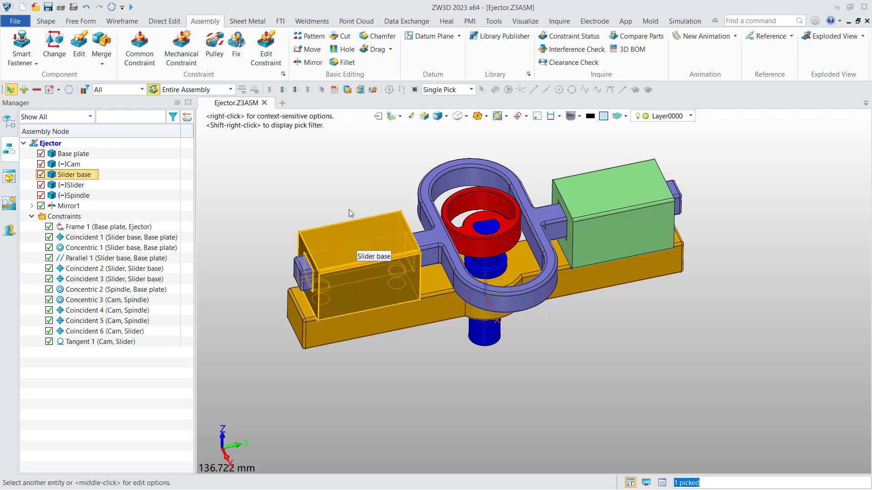
pyautogui.middleClick(347, 201)
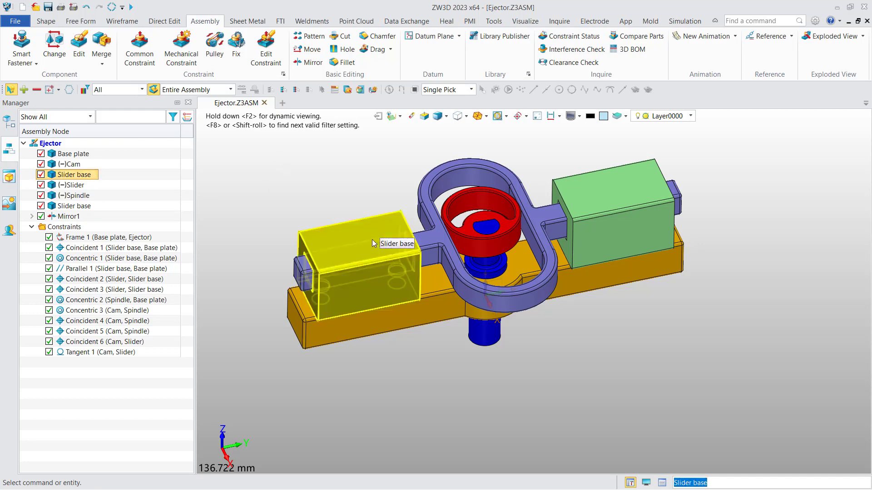
pyautogui.moveTo(372, 239); pyautogui.dragTo(480, 387)
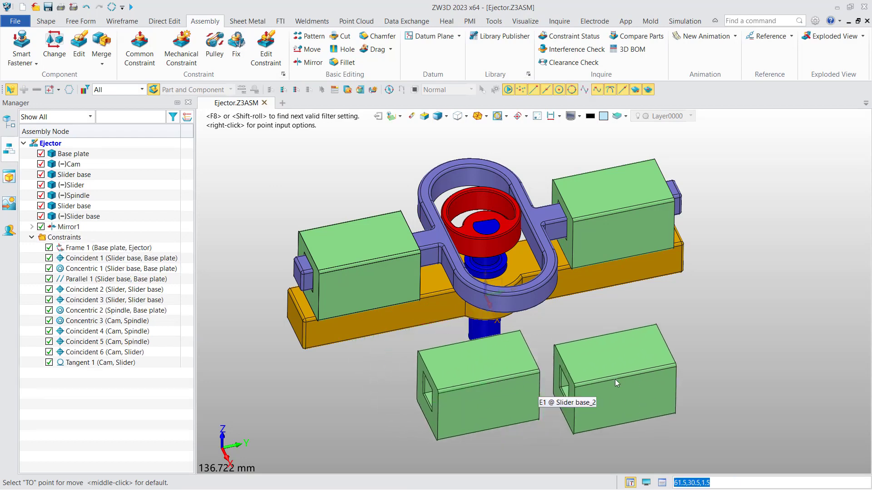
pyautogui.click(615, 380)
pyautogui.click(733, 352)
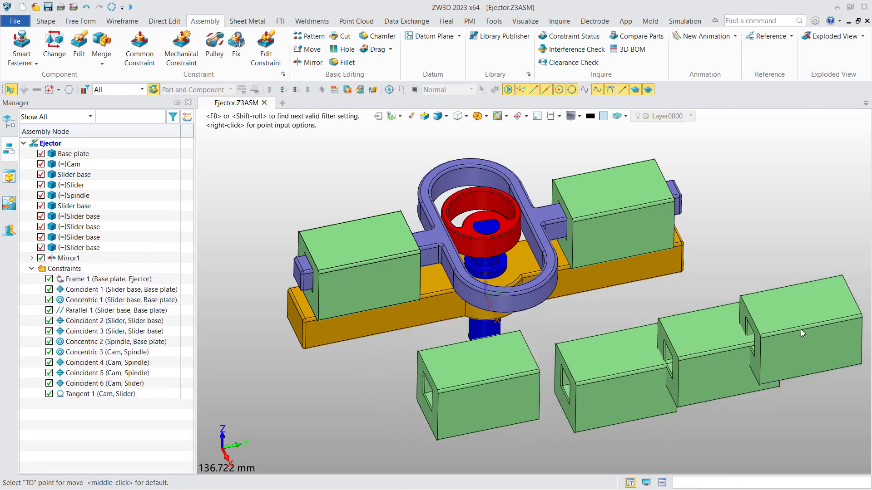
pyautogui.press('Escape')
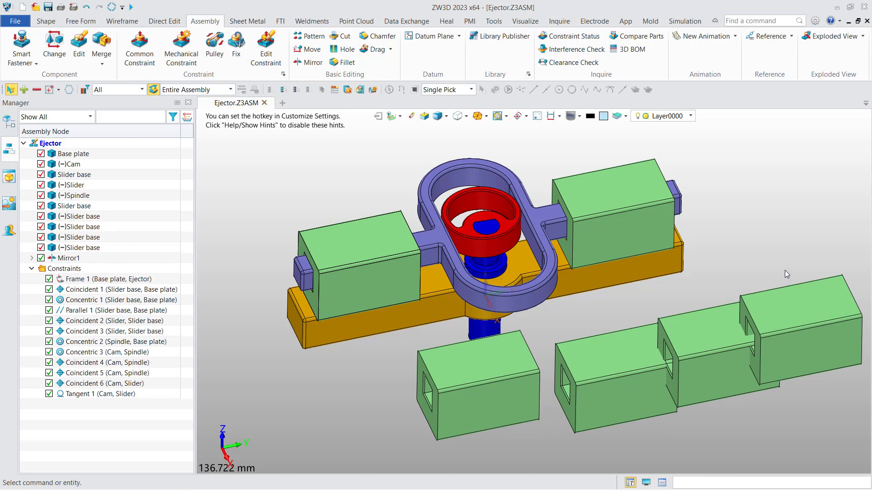
pyautogui.scroll(-3, 791, 272)
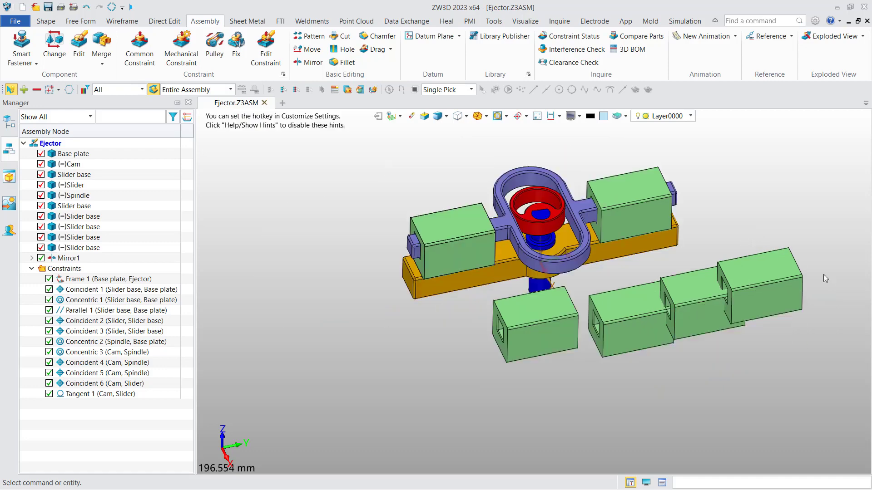
pyautogui.moveTo(829, 282); pyautogui.dragTo(575, 373)
pyautogui.press('Delete')
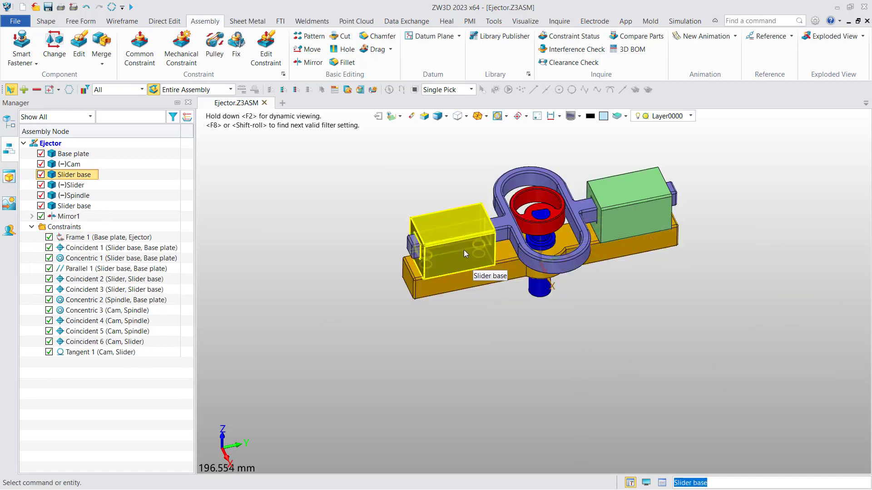
# Accept removing the copies' constraints, dismiss the instancing question, and orbit to an isometric view.
pyautogui.click(477, 294)
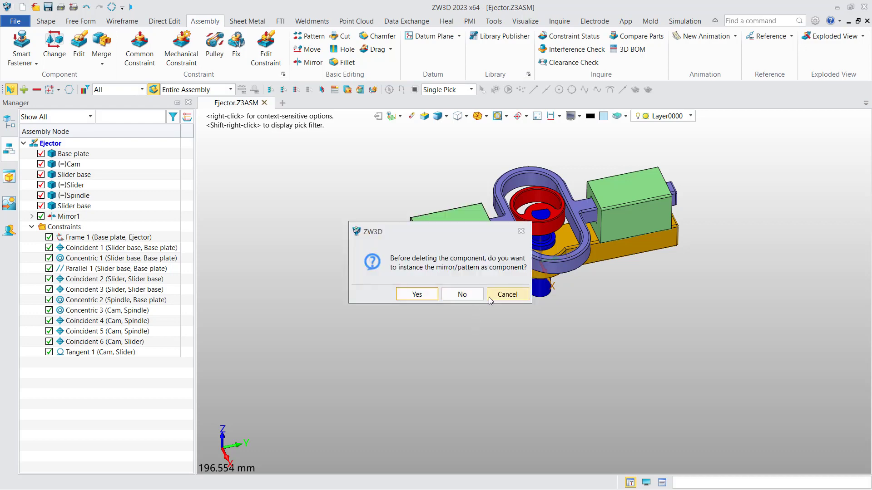
pyautogui.click(422, 296)
pyautogui.moveTo(579, 350); pyautogui.dragTo(494, 191, button='right')
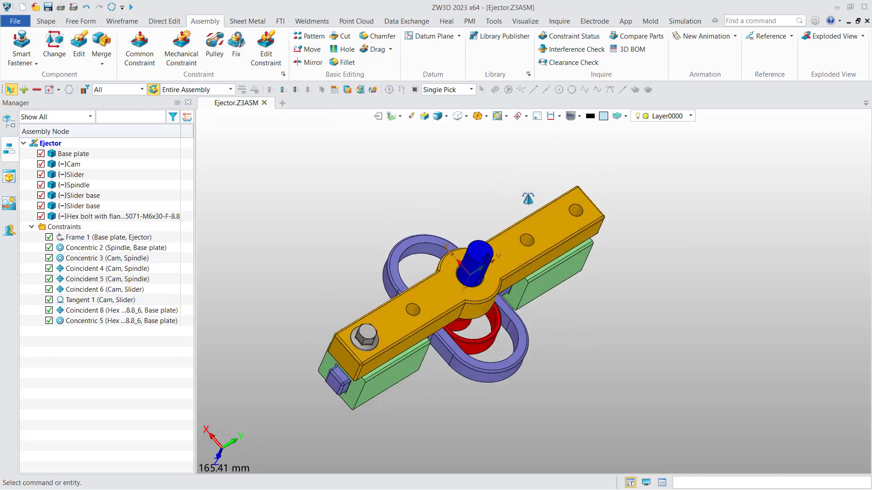
pyautogui.scroll(2, 342, 262)
pyautogui.moveTo(342, 262); pyautogui.dragTo(328, 232, button='middle')
pyautogui.moveTo(327, 231); pyautogui.dragTo(280, 246, button='right')
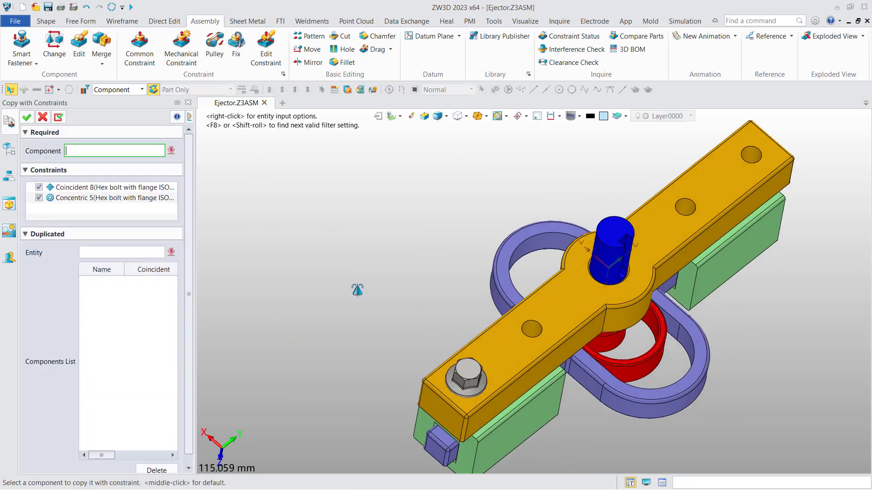
pyautogui.moveTo(356, 291); pyautogui.dragTo(270, 244, button='middle')
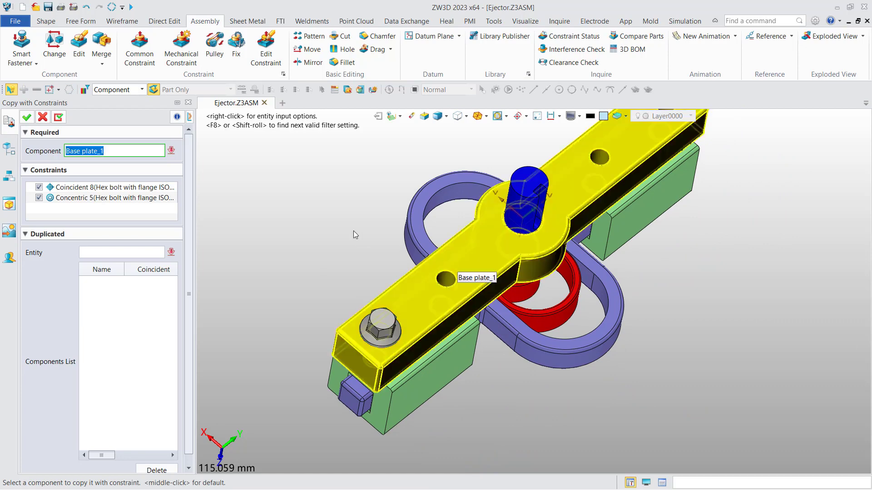
# Restart Copy with Constraints on the flanged hex bolt.
pyautogui.click(43, 118)
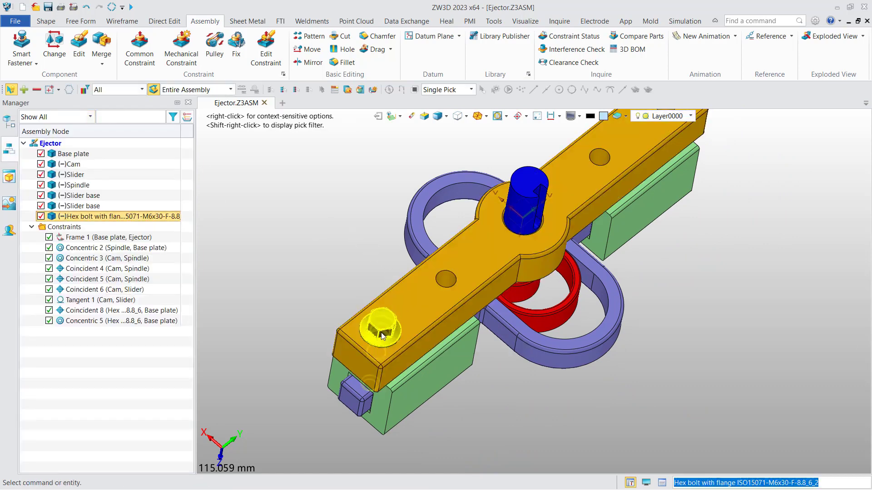
pyautogui.moveTo(339, 268); pyautogui.dragTo(320, 241, button='right')
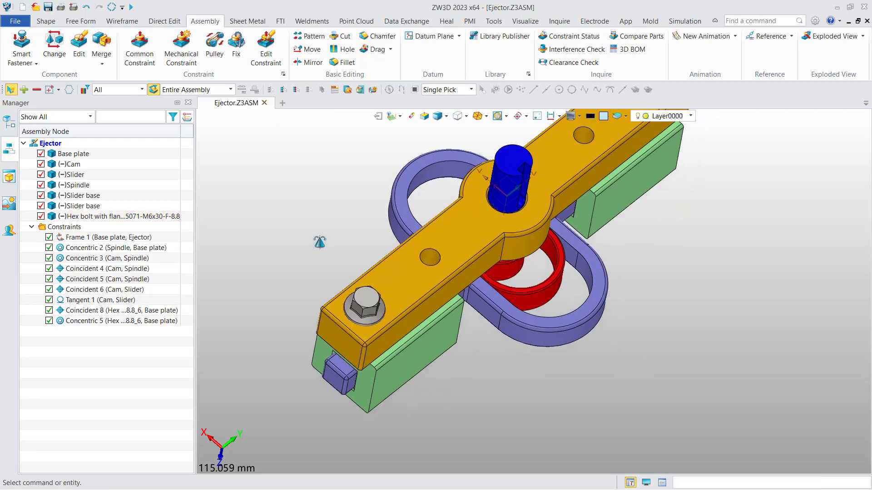
pyautogui.rightClick(368, 302)
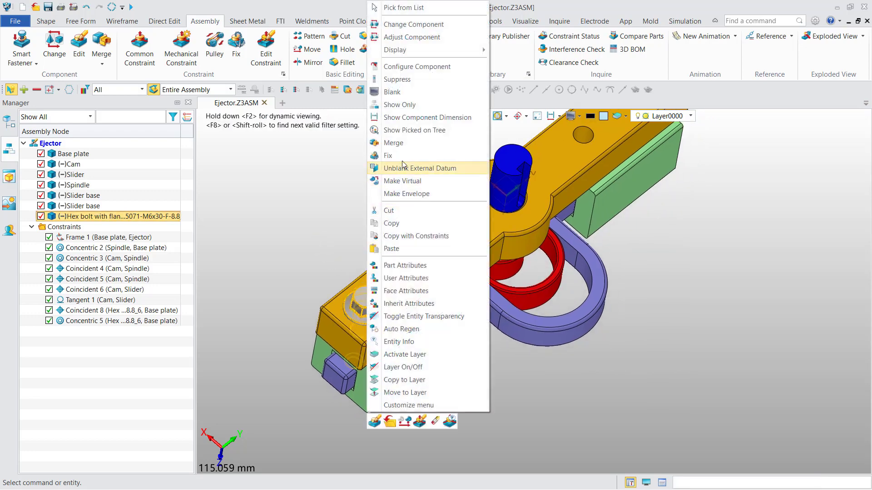
pyautogui.click(412, 236)
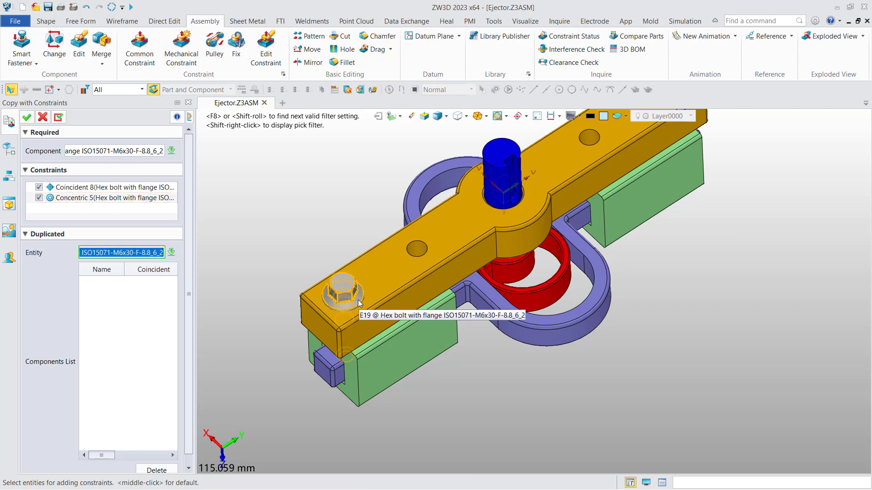
# Constrain the bolt copy to the base plate face and hole F63, then apply it.
pyautogui.moveTo(331, 253)
pyautogui.mouseDown(button='right')
pyautogui.moveTo(339, 237)
pyautogui.moveTo(327, 245)
pyautogui.mouseUp(button='right')
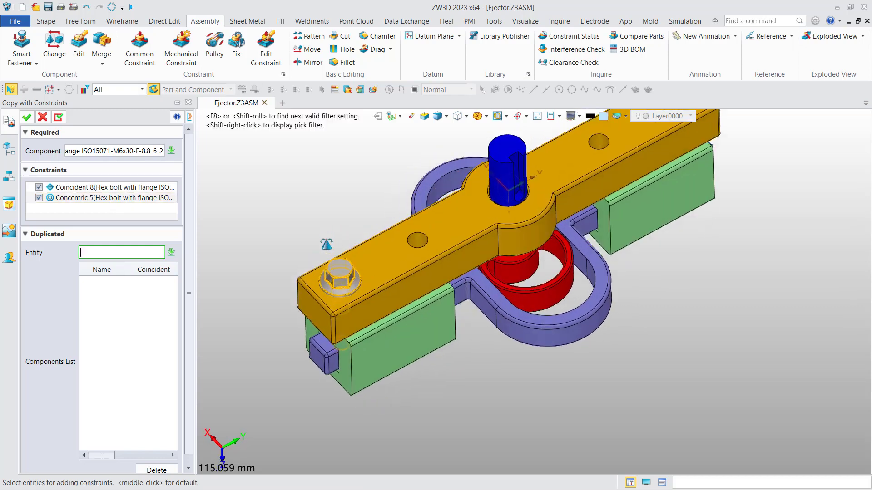
pyautogui.moveTo(328, 244); pyautogui.dragTo(258, 257, button='middle')
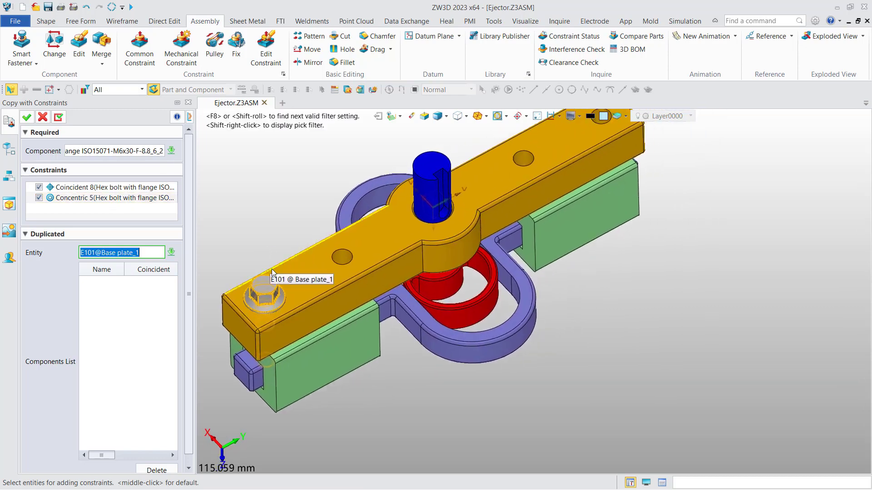
pyautogui.click(309, 266)
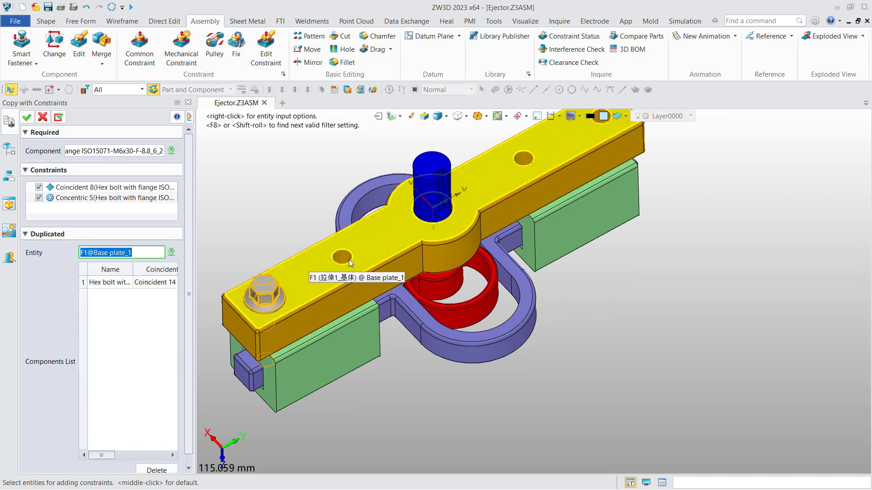
pyautogui.scroll(8, 400, 252)
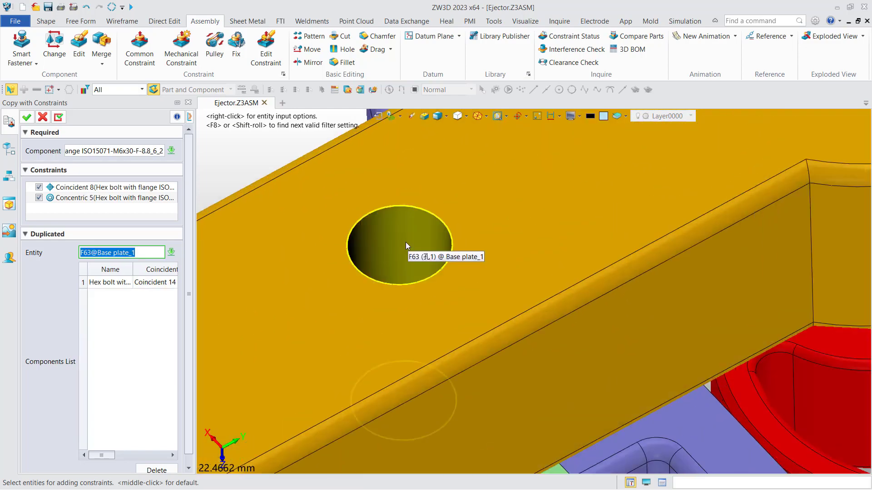
pyautogui.click(406, 244)
pyautogui.scroll(-9, 399, 255)
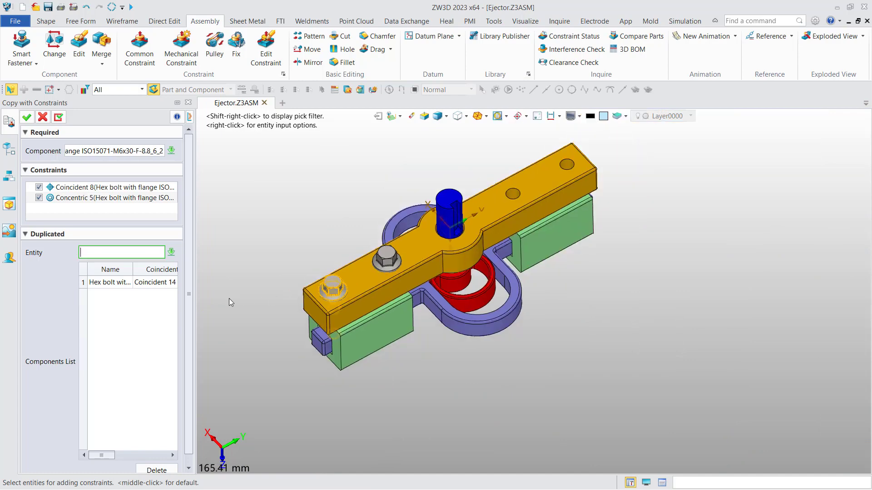
pyautogui.moveTo(195, 288); pyautogui.dragTo(310, 285)
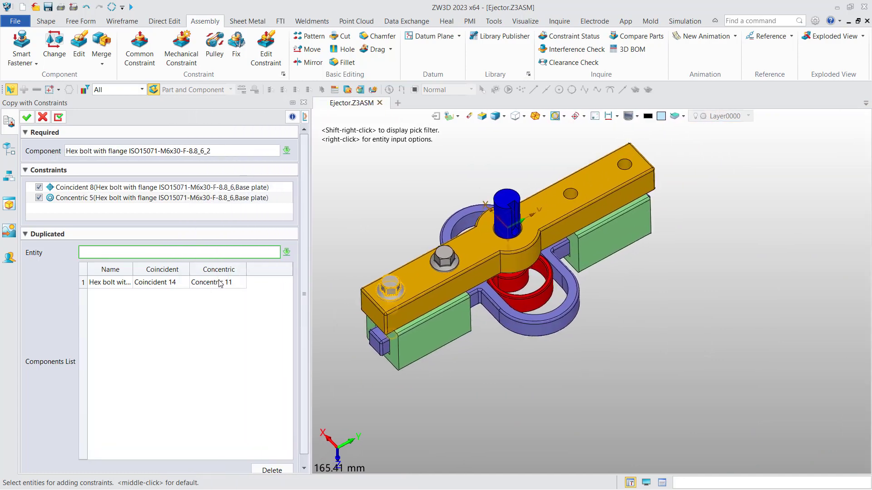
pyautogui.moveTo(315, 287); pyautogui.dragTo(266, 286)
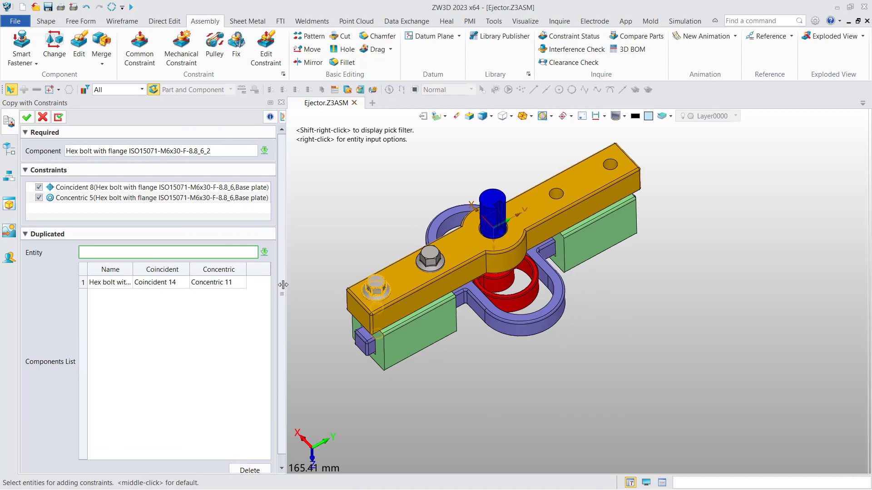
pyautogui.click(58, 119)
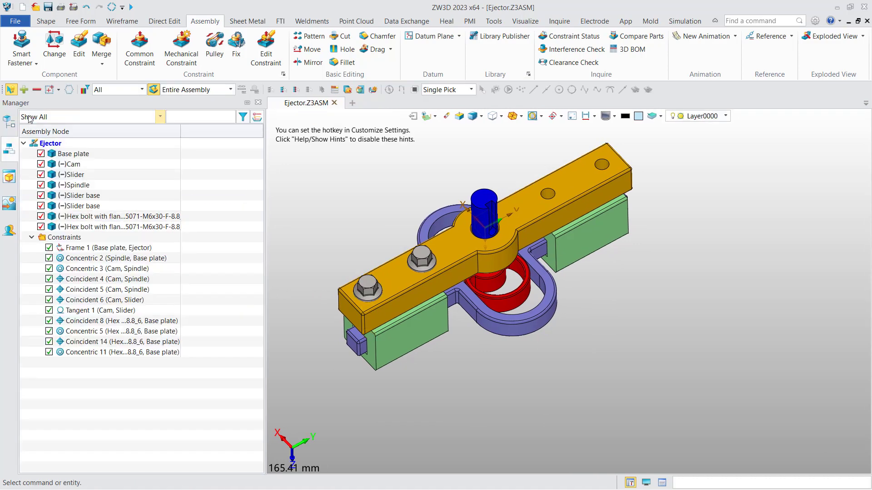
# Copy the hex bolt with constraints onto the plate's top face and a first empty hole.
pyautogui.moveTo(294, 245); pyautogui.dragTo(337, 227, button='middle')
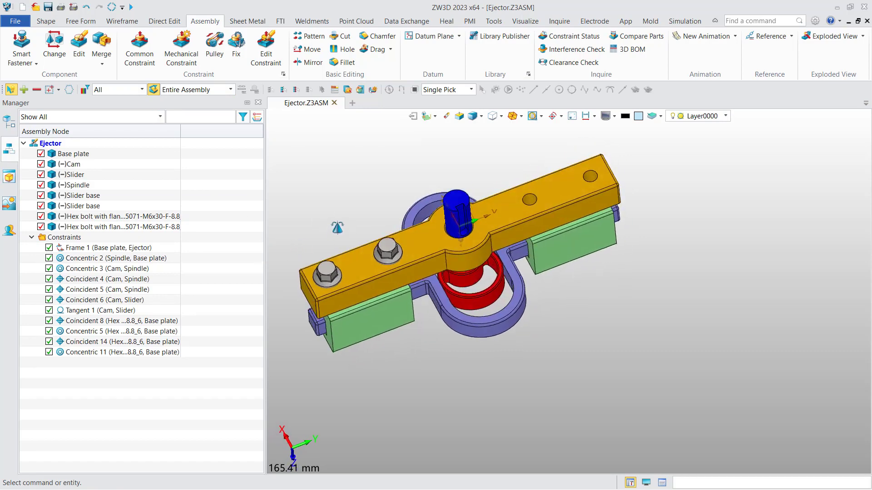
pyautogui.rightClick(333, 276)
pyautogui.click(370, 236)
pyautogui.moveTo(374, 209); pyautogui.dragTo(376, 253, button='middle')
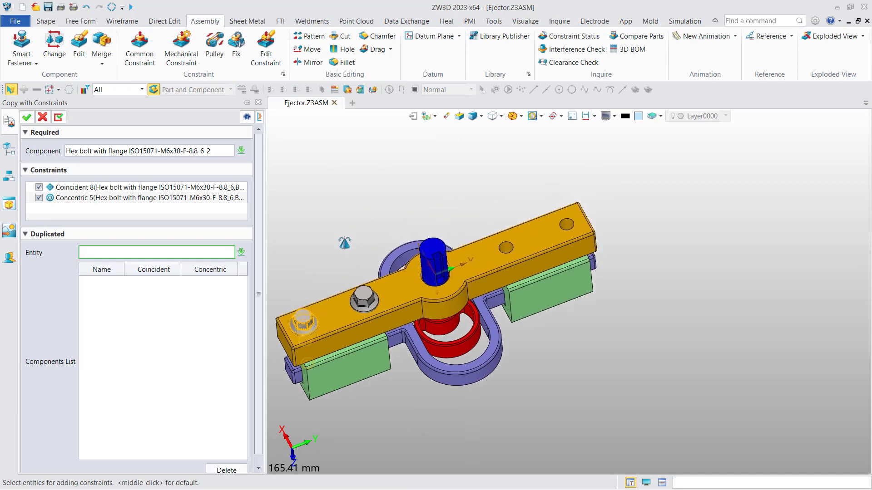
pyautogui.scroll(3, 509, 253)
pyautogui.click(547, 231)
pyautogui.scroll(5, 541, 232)
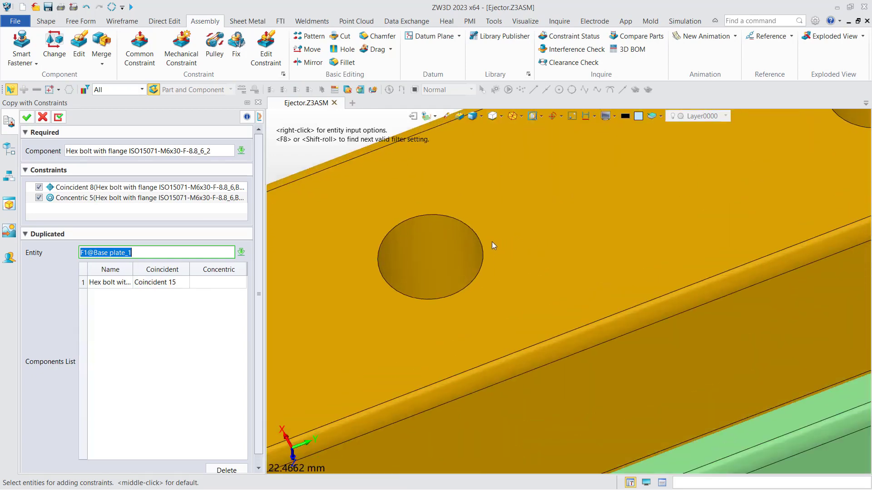
pyautogui.click(433, 250)
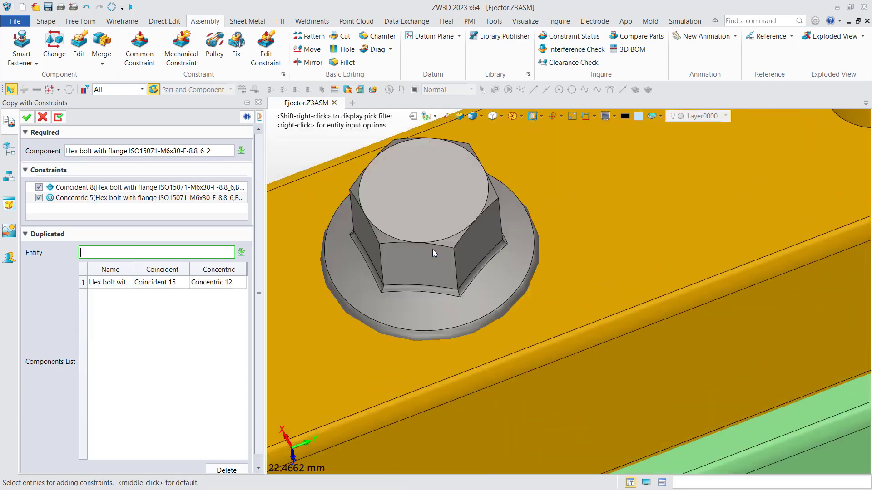
pyautogui.scroll(-5, 402, 233)
# Seat another bolt copy in the next empty hole, close the panel, and select the newest bolt.
pyautogui.moveTo(502, 230); pyautogui.dragTo(414, 286, button='middle')
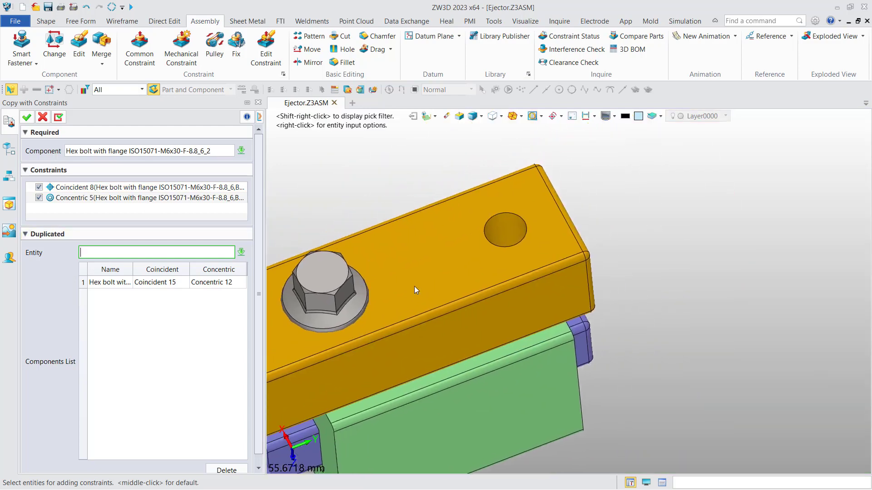
pyautogui.click(438, 266)
pyautogui.scroll(5, 503, 207)
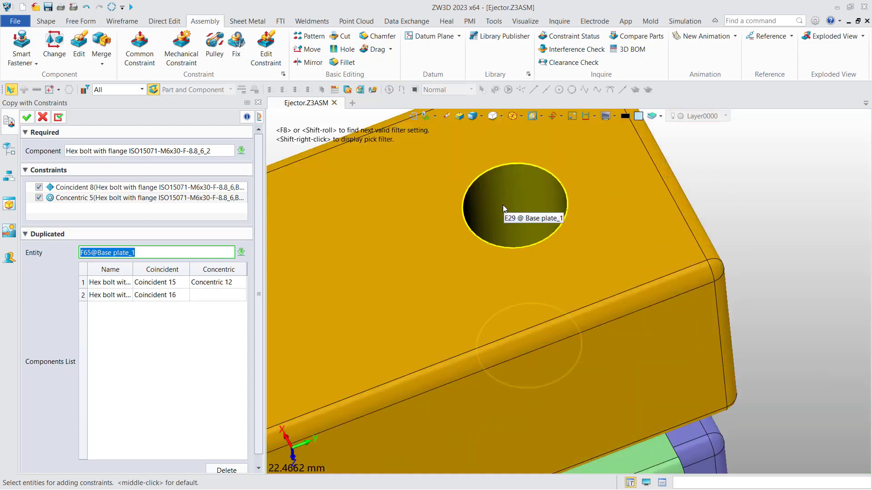
pyautogui.click(503, 206)
pyautogui.scroll(-5, 500, 233)
pyautogui.scroll(-1, 500, 233)
pyautogui.moveTo(500, 233); pyautogui.dragTo(581, 210, button='middle')
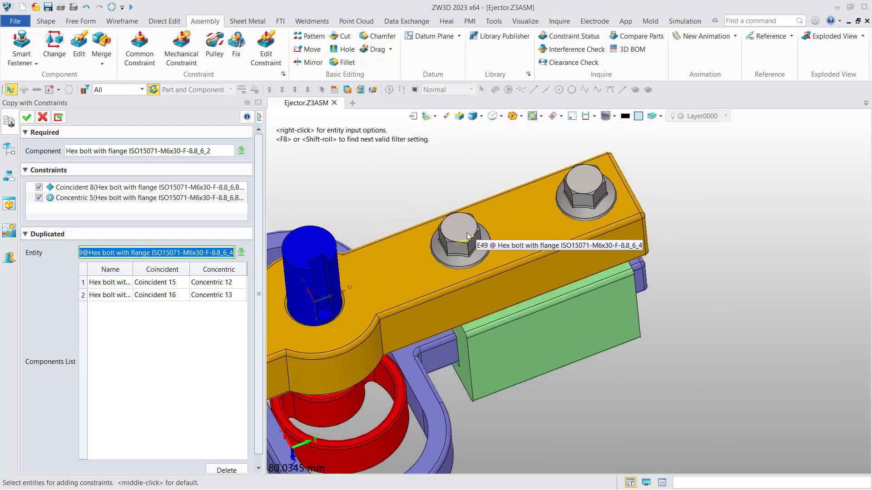
pyautogui.scroll(-3, 472, 237)
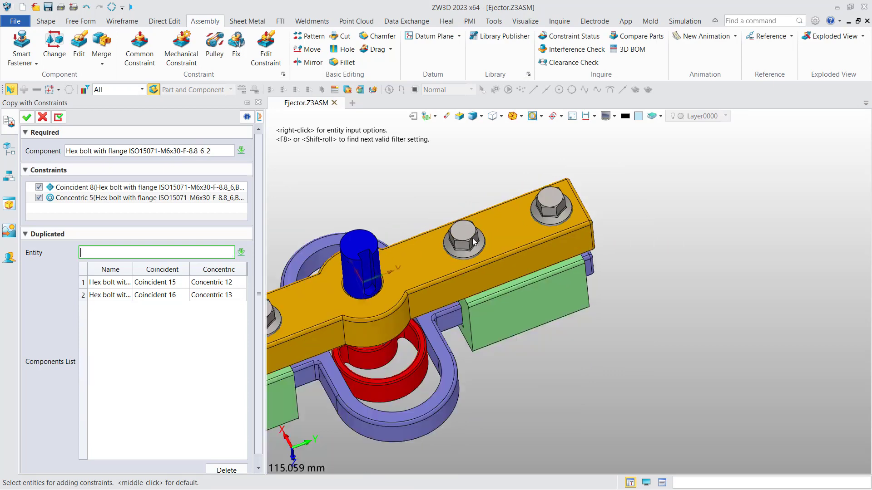
pyautogui.click(42, 118)
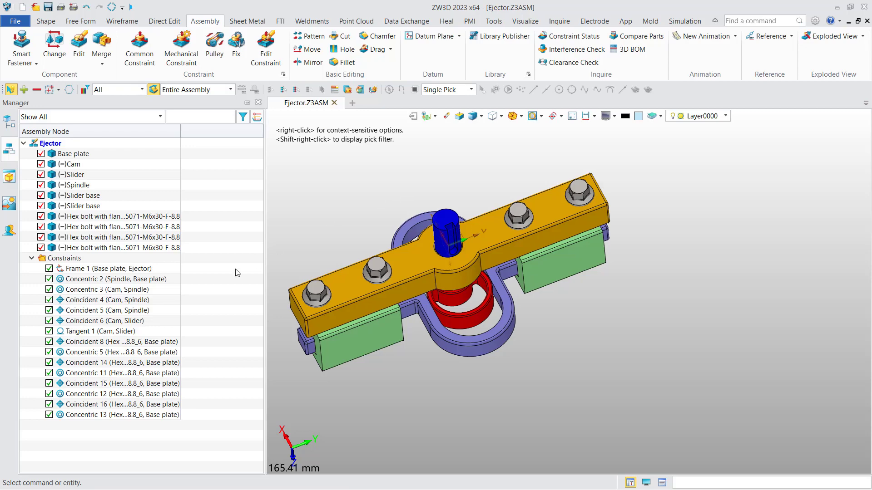
pyautogui.click(130, 249)
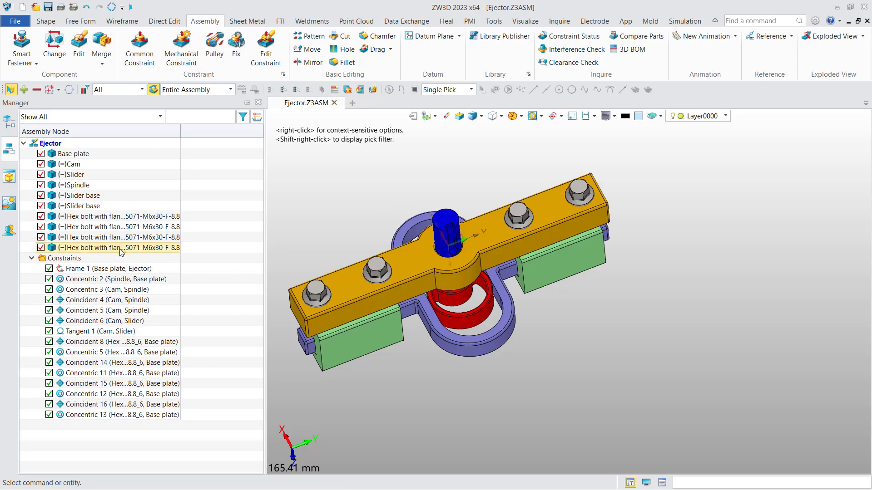
pyautogui.rightClick(575, 191)
pyautogui.click(630, 422)
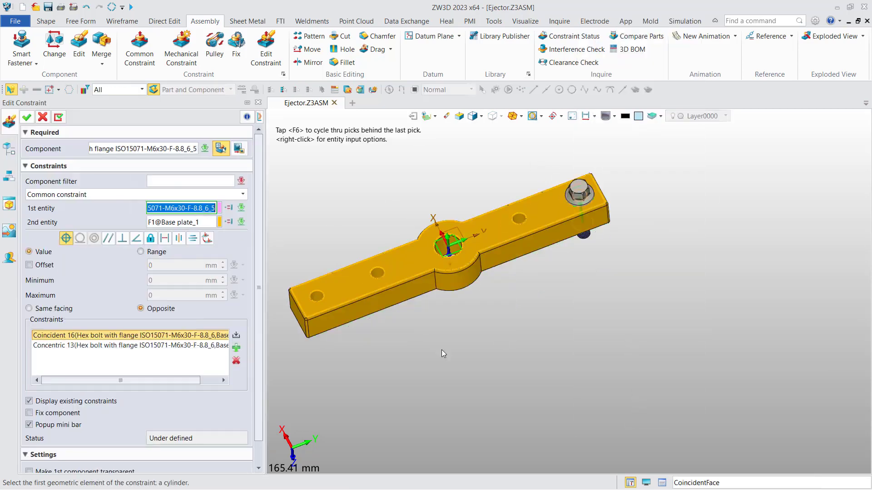
pyautogui.click(41, 117)
pyautogui.moveTo(354, 164); pyautogui.dragTo(412, 190, button='middle')
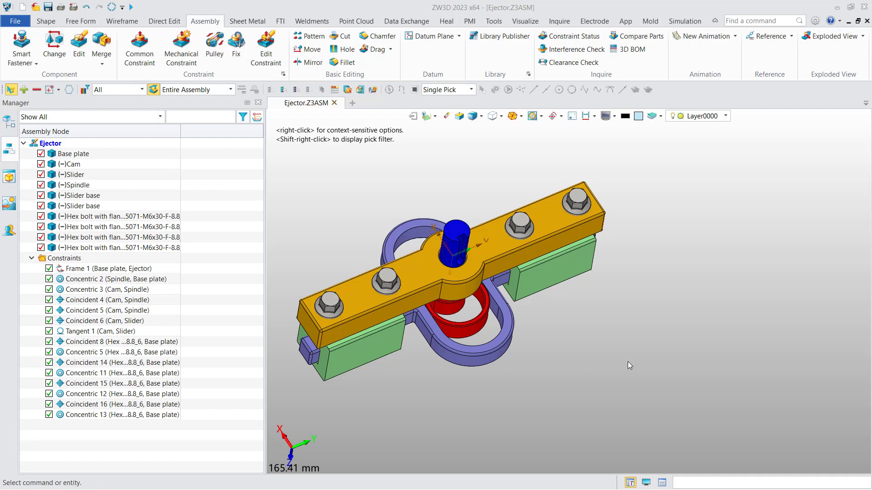
pyautogui.moveTo(587, 344); pyautogui.dragTo(610, 339, button='middle')
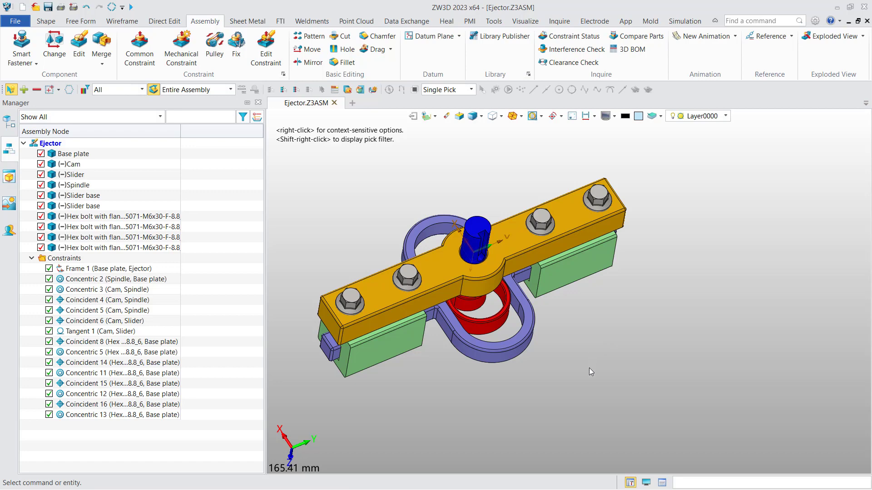
pyautogui.moveTo(593, 376); pyautogui.dragTo(558, 200, button='right')
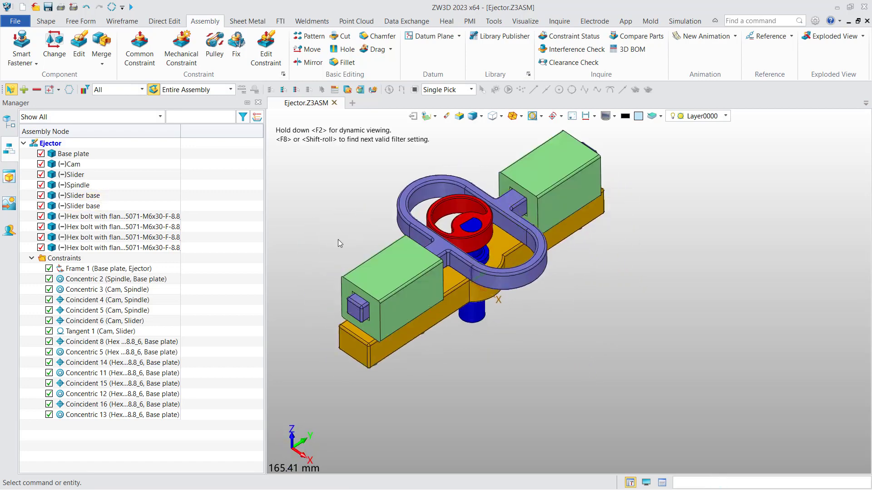
# Make an independent copy of Slider base with suffix _01, then advance to the Switch Part Configs slide.
pyautogui.rightClick(89, 198)
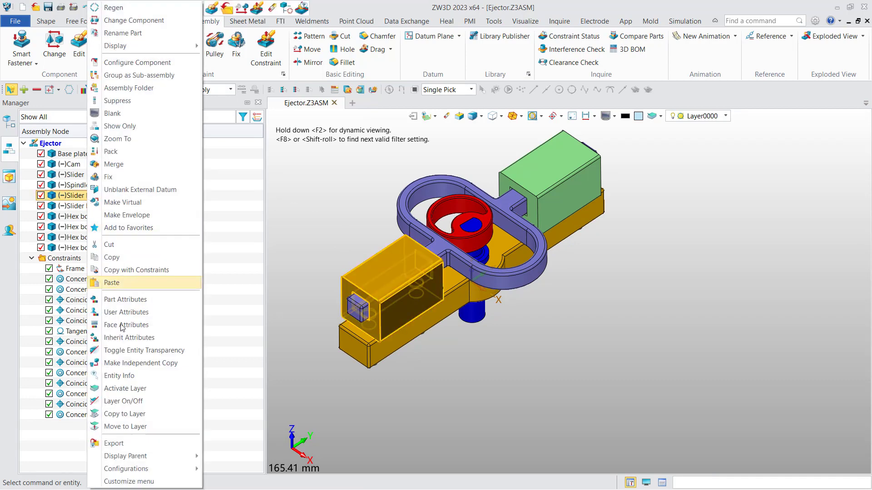
pyautogui.click(147, 362)
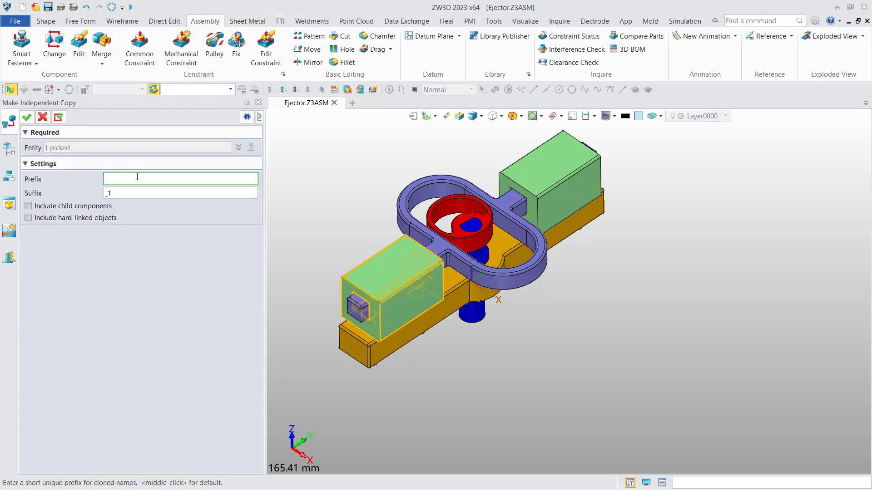
pyautogui.click(130, 192)
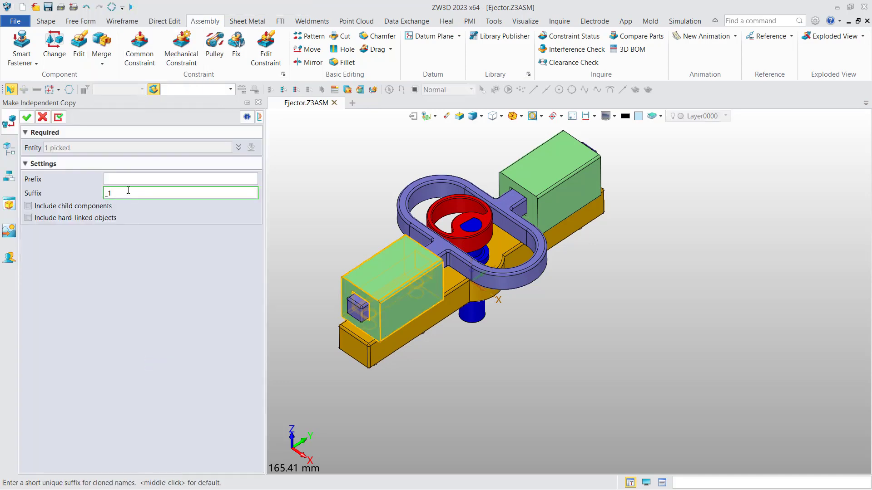
pyautogui.click(132, 178)
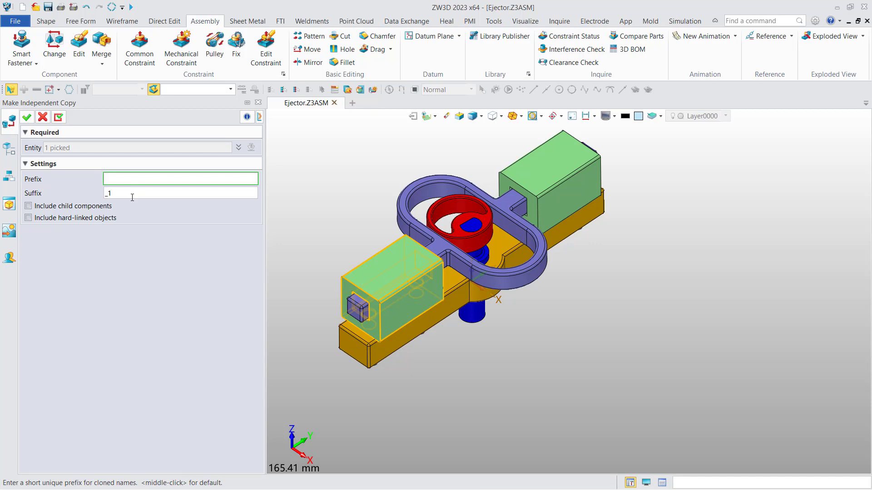
pyautogui.click(132, 194)
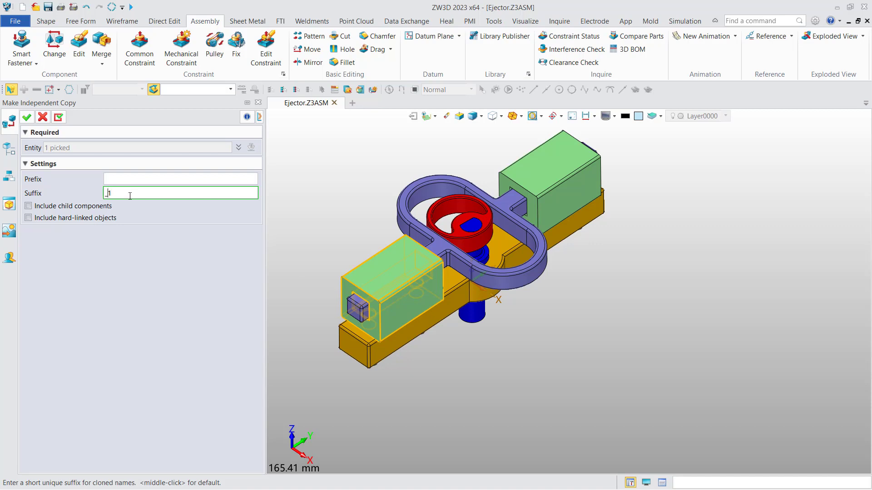
pyautogui.write('0')
pyautogui.click(27, 117)
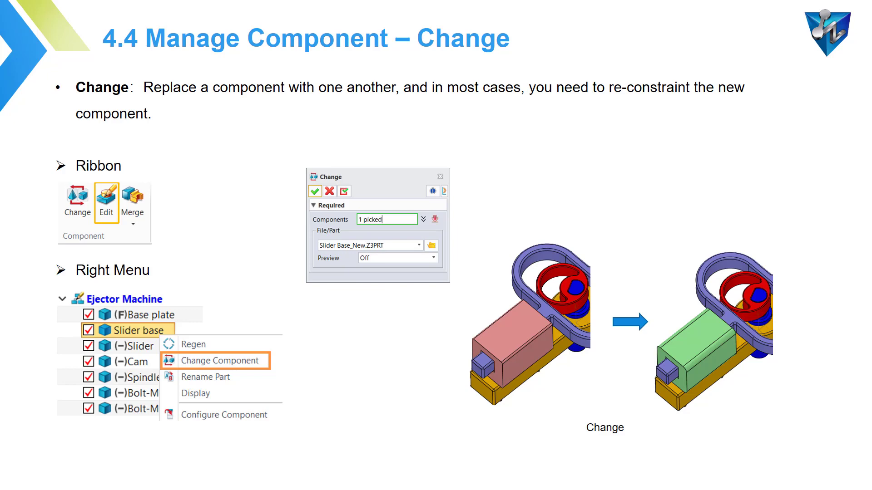
pyautogui.press('Right')
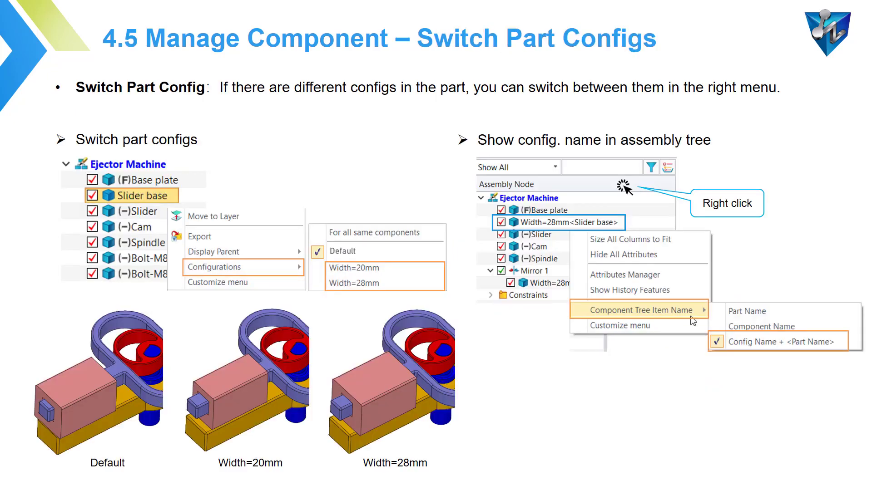
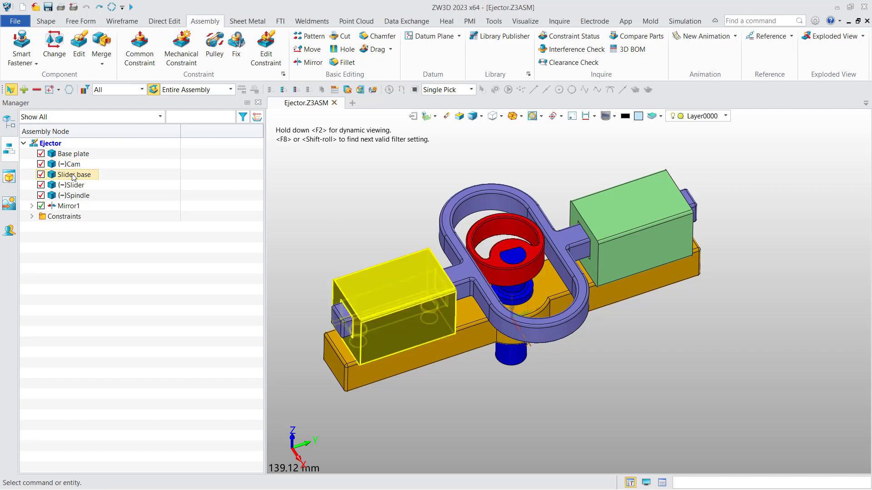
# Apply the Width=20 configuration to the left Slider base from its Configurations menu.
pyautogui.rightClick(73, 177)
pyautogui.moveTo(137, 473)
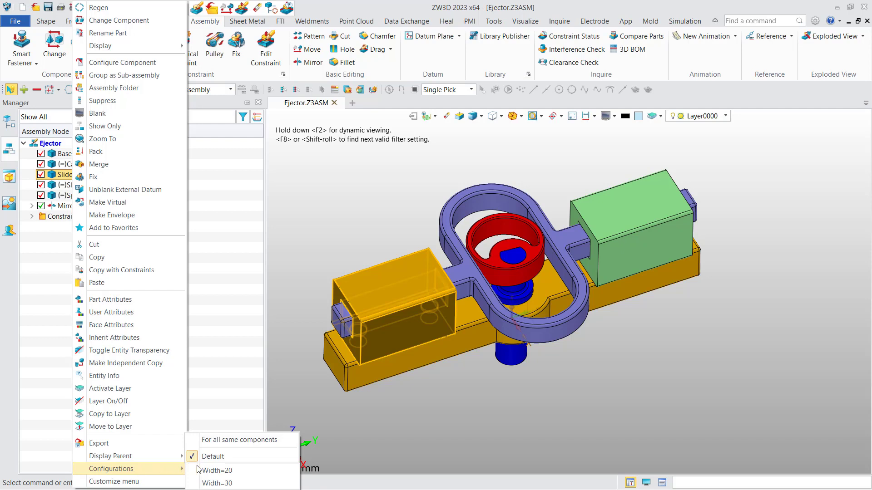
pyautogui.click(233, 471)
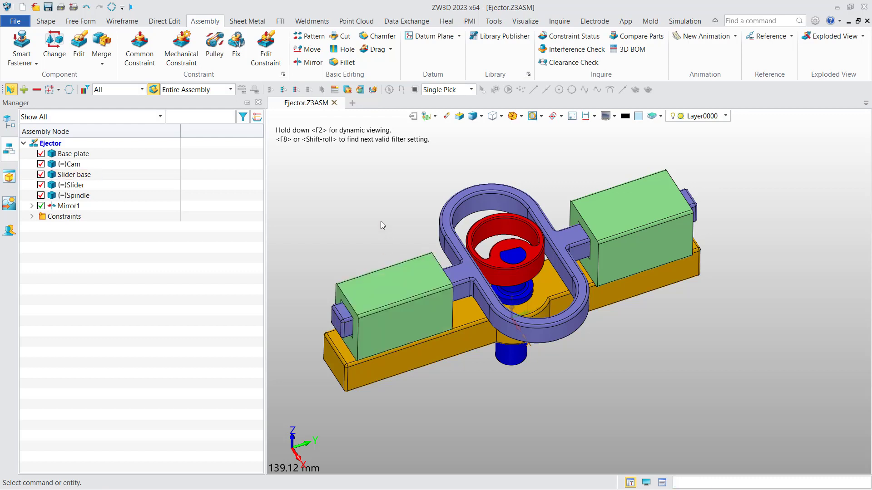
# Change the Slider base component to Slider base - New.Z3PRT from the 0. General folder.
pyautogui.rightClick(78, 178)
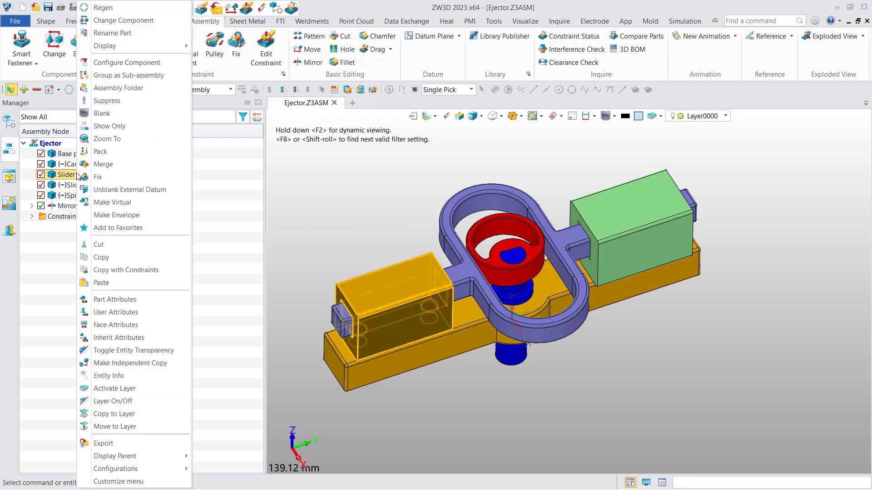
pyautogui.click(125, 23)
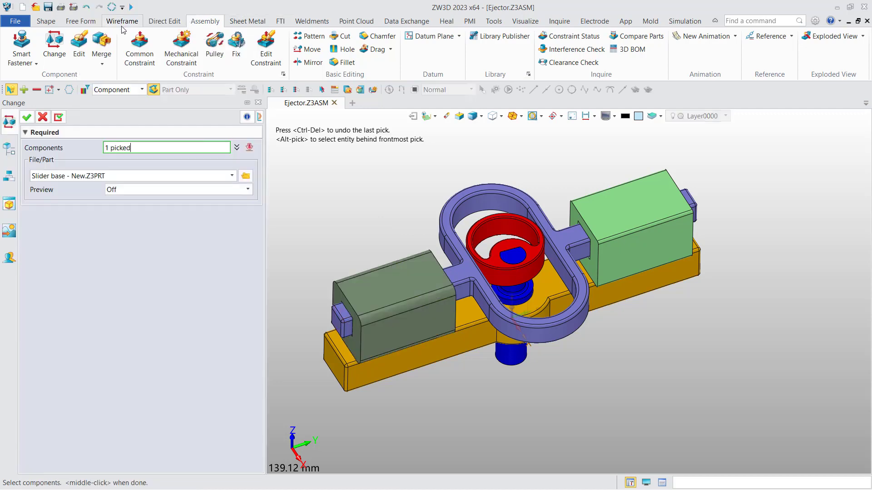
pyautogui.click(246, 176)
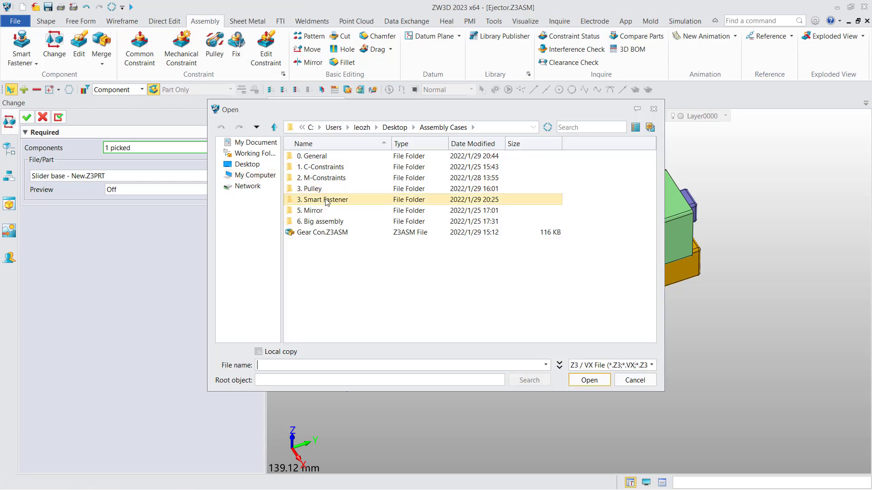
pyautogui.doubleClick(335, 157)
pyautogui.scroll(-1, 345, 260)
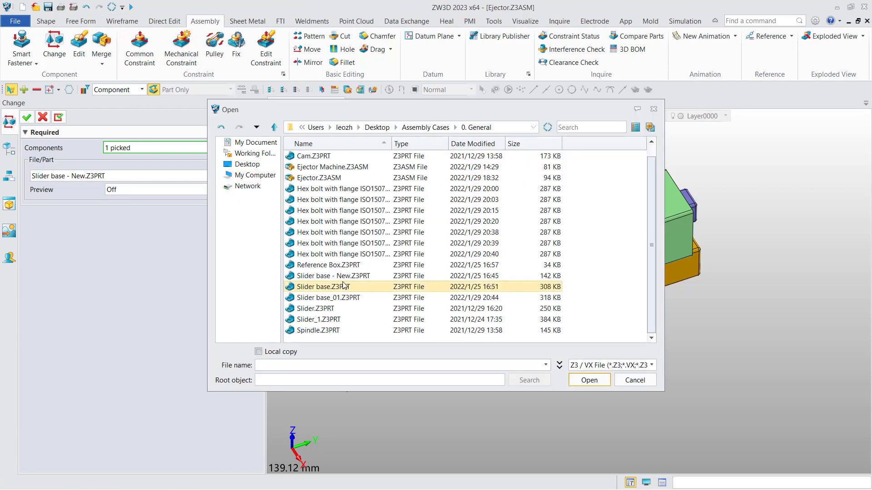
pyautogui.doubleClick(345, 276)
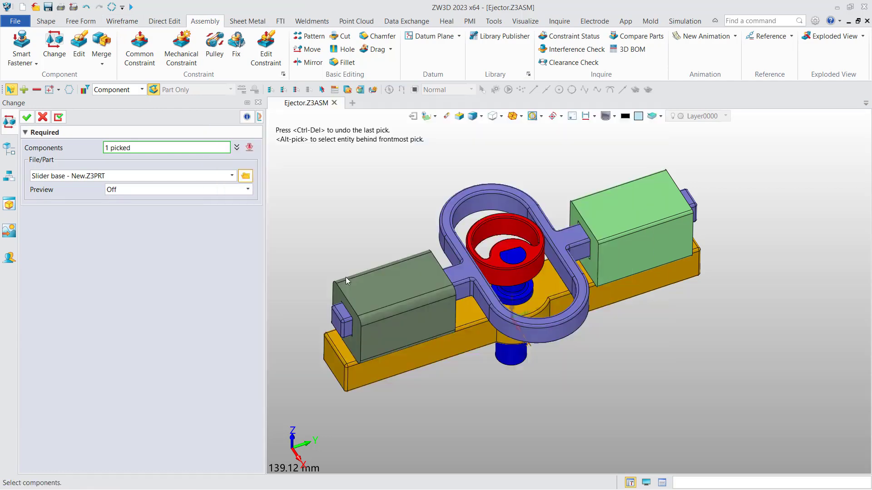
pyautogui.click(29, 117)
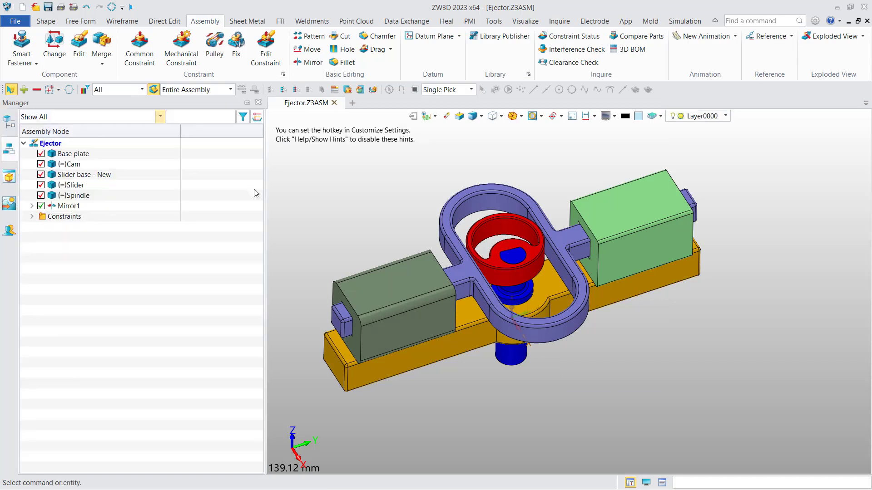
# Run Regen Outdated Components so the mirrored copy becomes Slider base - New.Mir.0.
pyautogui.rightClick(204, 195)
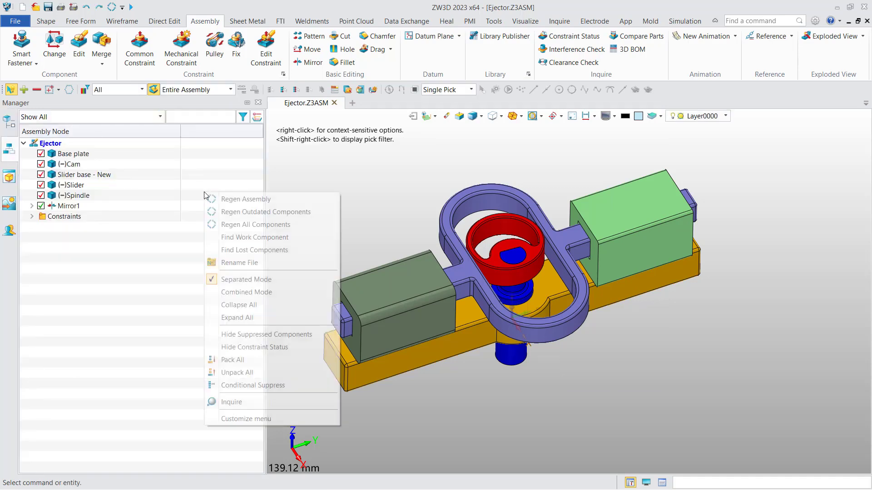
pyautogui.click(222, 212)
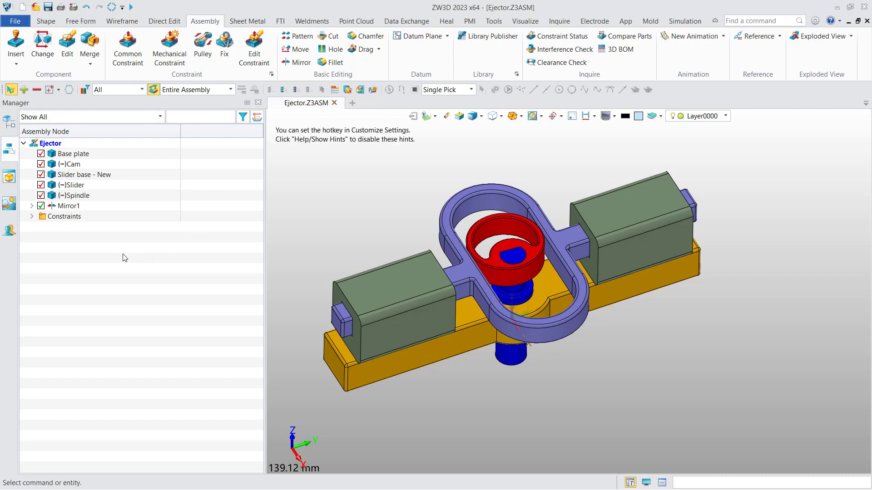
pyautogui.rightClick(99, 252)
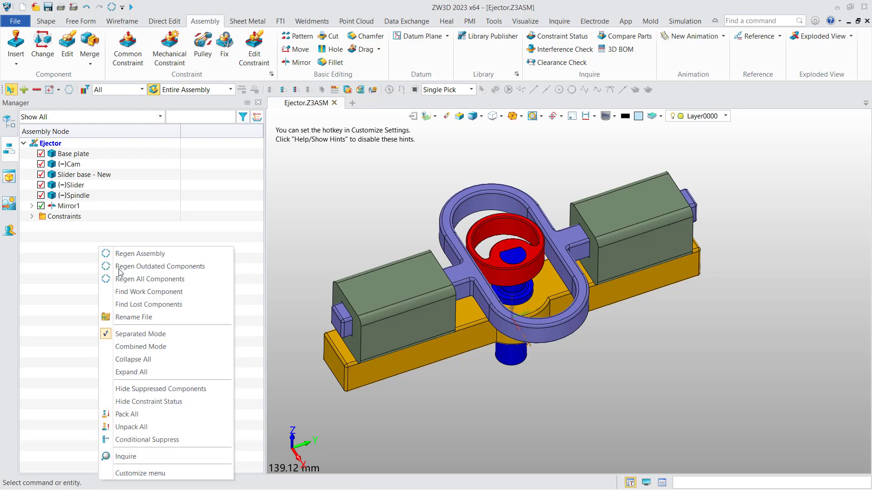
pyautogui.click(141, 320)
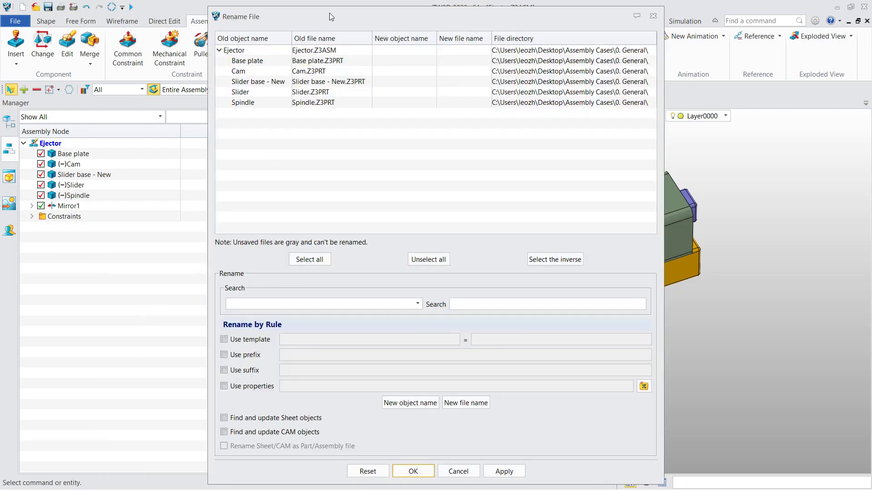
pyautogui.moveTo(331, 15); pyautogui.dragTo(289, 43)
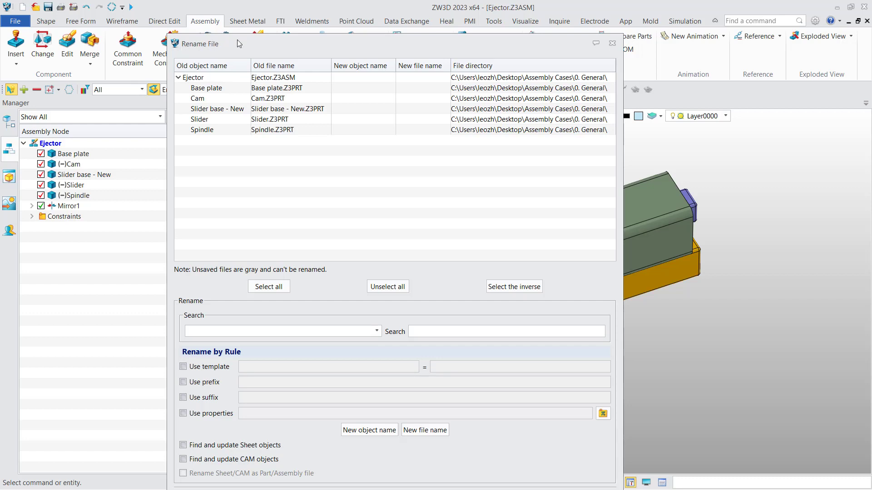
pyautogui.moveTo(243, 43); pyautogui.dragTo(241, 23)
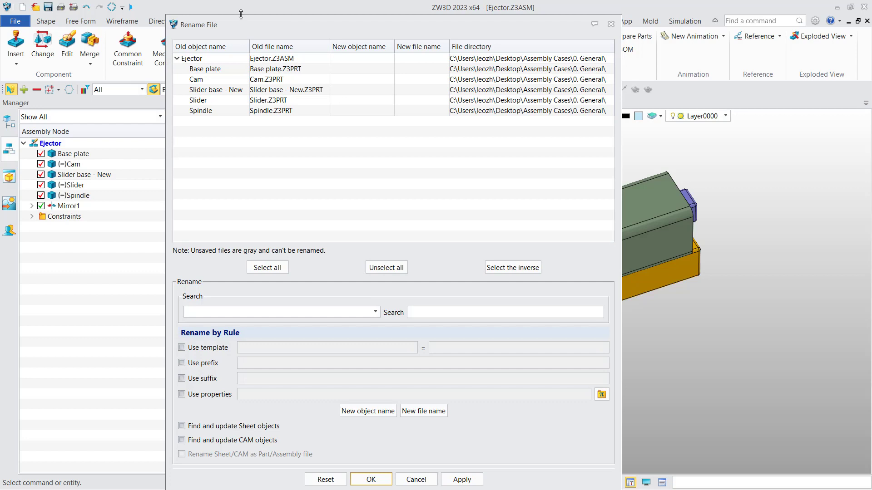
pyautogui.moveTo(241, 15); pyautogui.dragTo(241, 36)
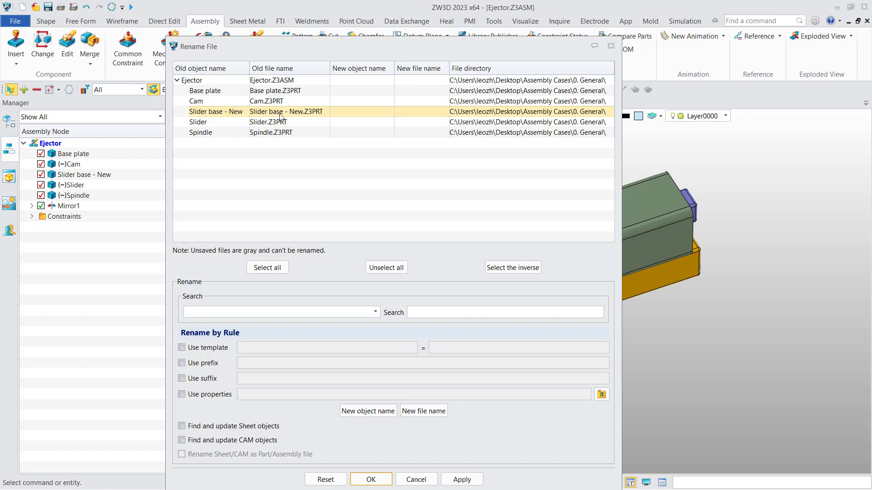
pyautogui.click(416, 480)
# Make Slider base - New a virtual component, confirming the warning with Yes.
pyautogui.rightClick(96, 177)
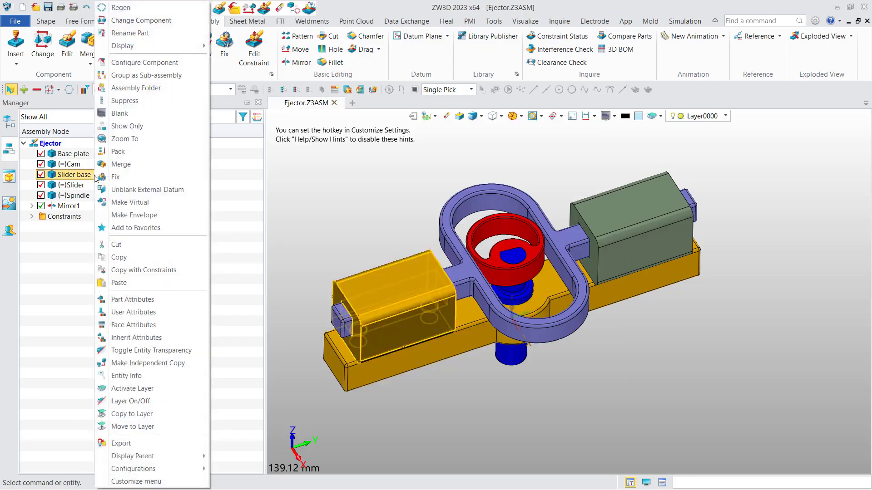
pyautogui.click(121, 202)
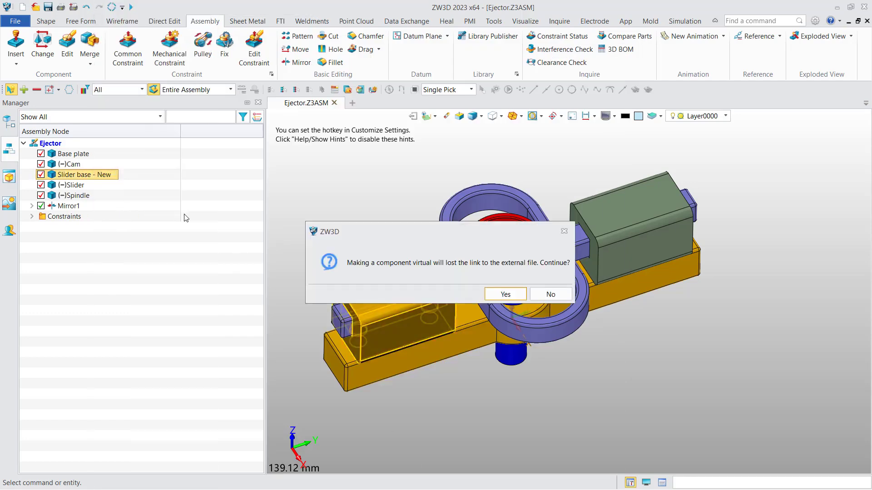
pyautogui.moveTo(433, 240); pyautogui.dragTo(302, 204)
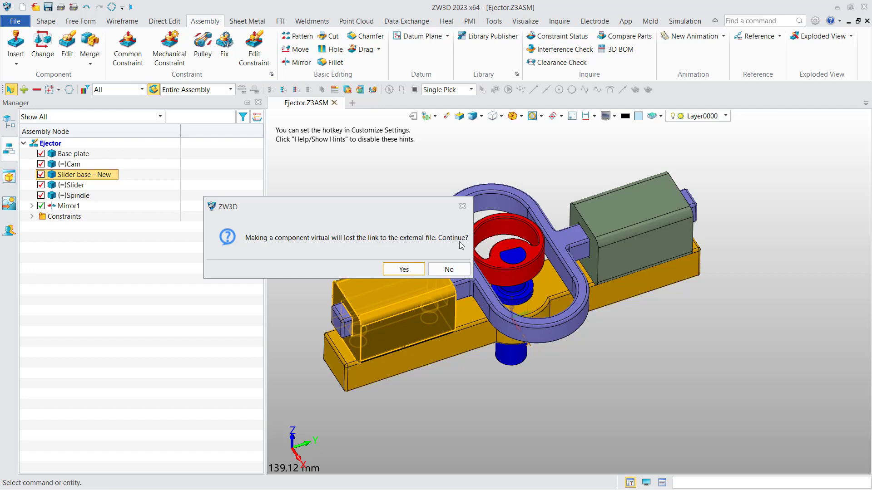
pyautogui.click(402, 267)
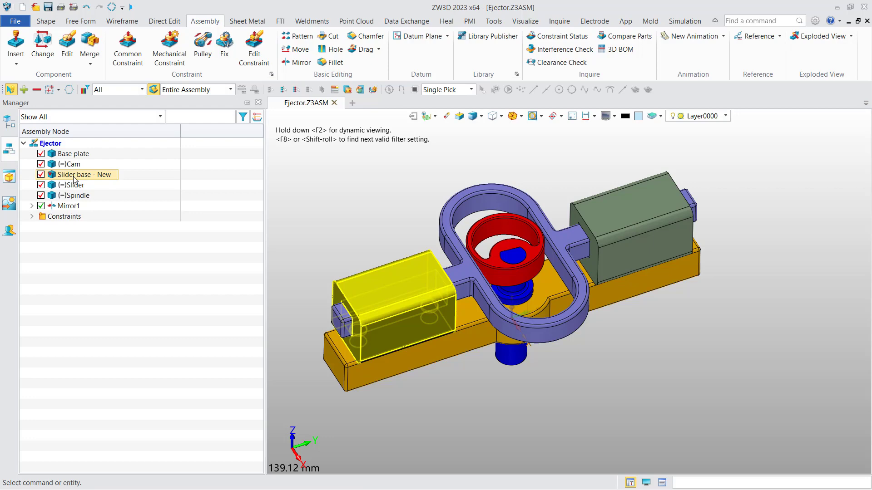
pyautogui.rightClick(90, 262)
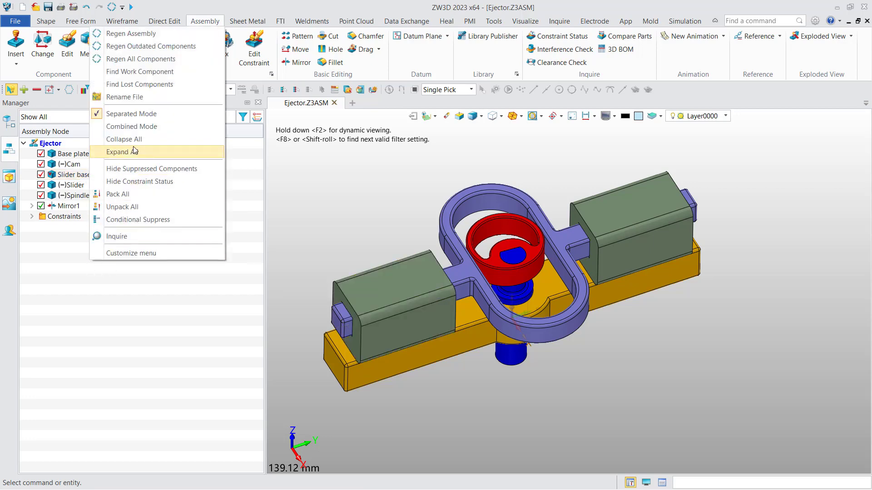
pyautogui.click(132, 97)
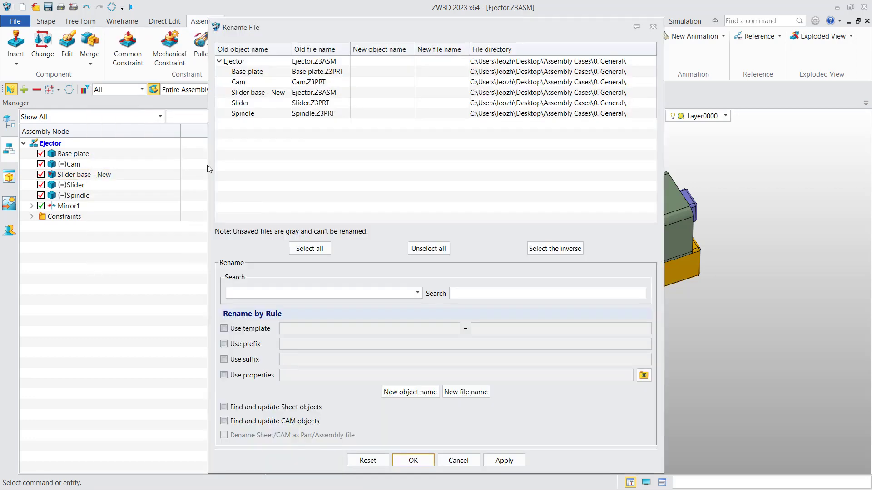
pyautogui.click(250, 96)
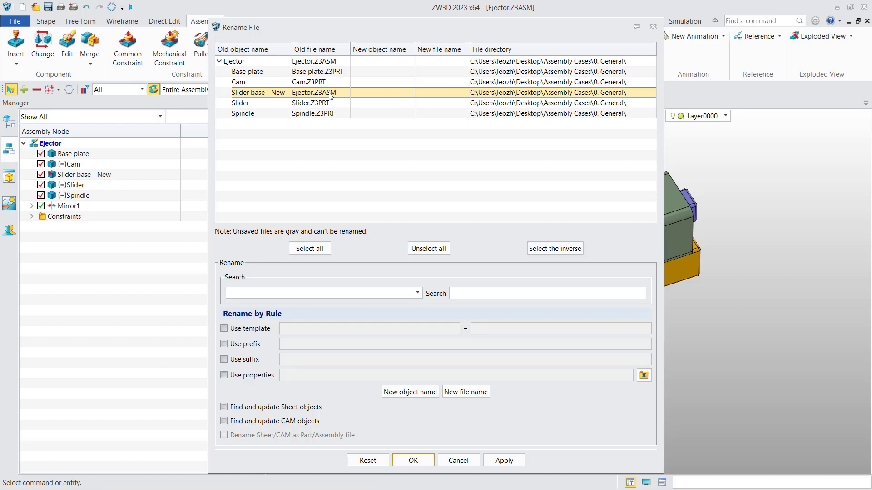
pyautogui.click(459, 460)
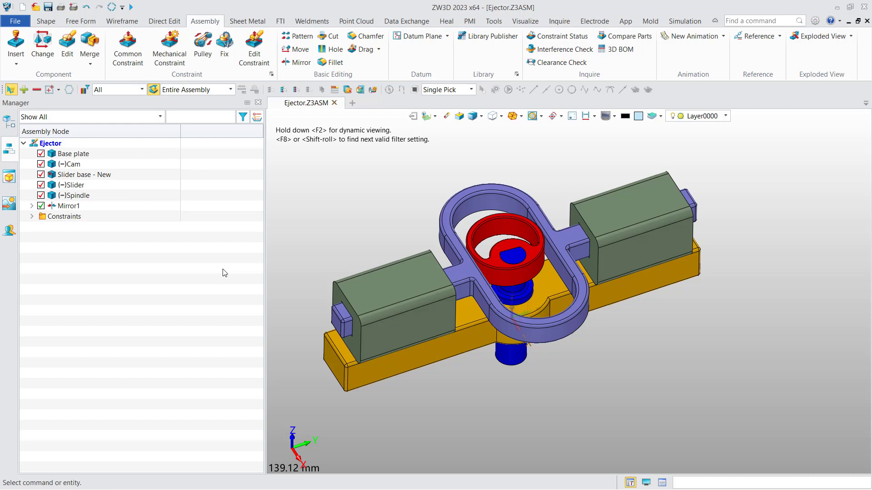
# Insert Reference Box.Z3PRT into the Ejector assembly around the base plate.
pyautogui.click(15, 43)
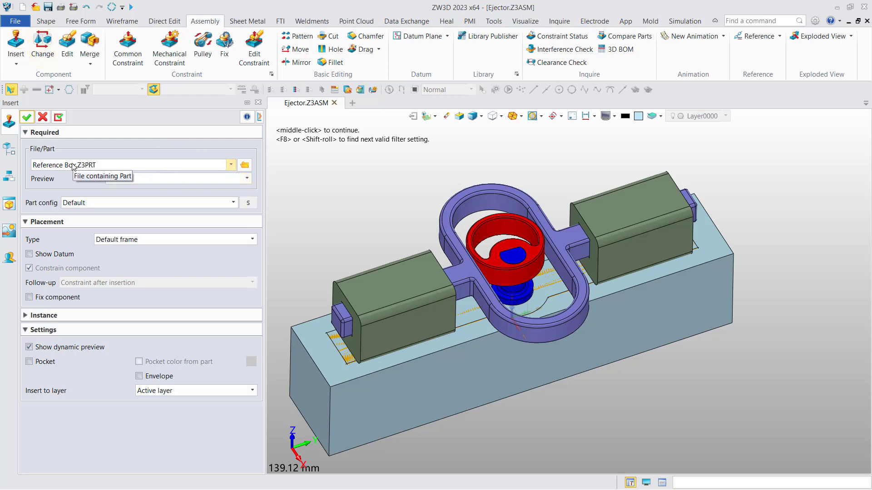
pyautogui.click(26, 117)
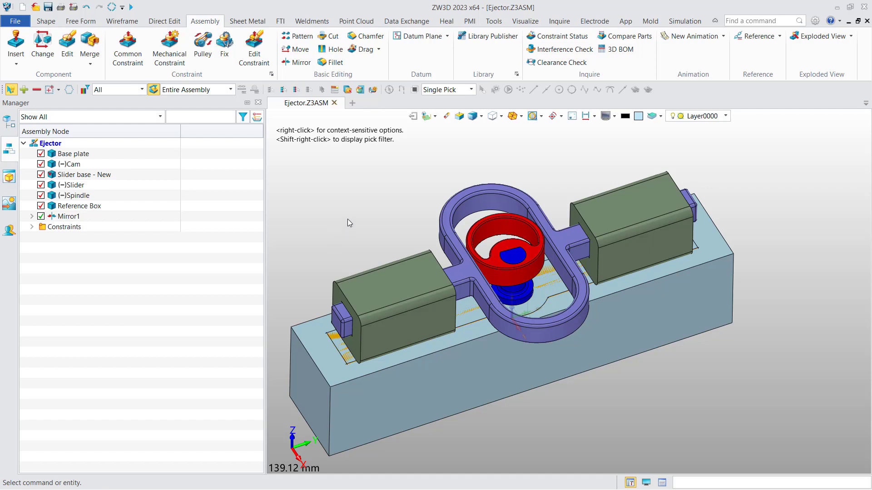
# Make the Reference Box an envelope, shown translucent grey around the mechanism.
pyautogui.rightClick(88, 207)
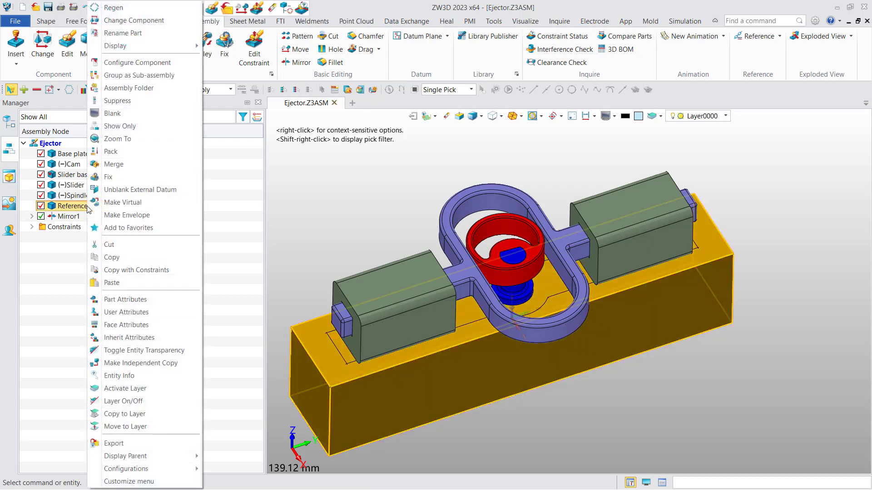
pyautogui.click(139, 216)
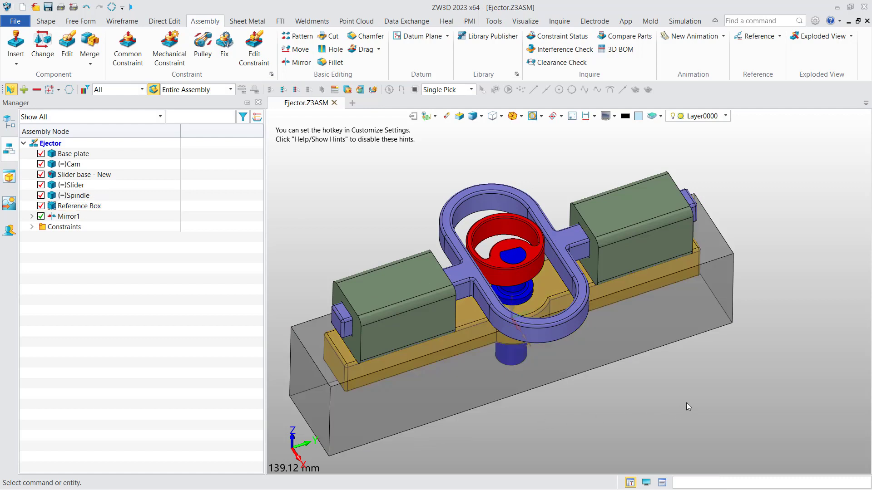
pyautogui.scroll(-2, 751, 216)
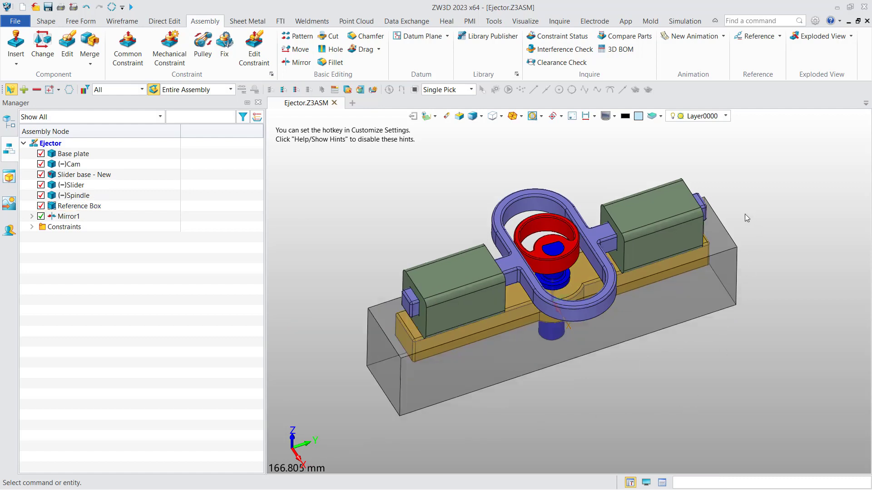
pyautogui.moveTo(768, 203); pyautogui.dragTo(753, 209, button='middle')
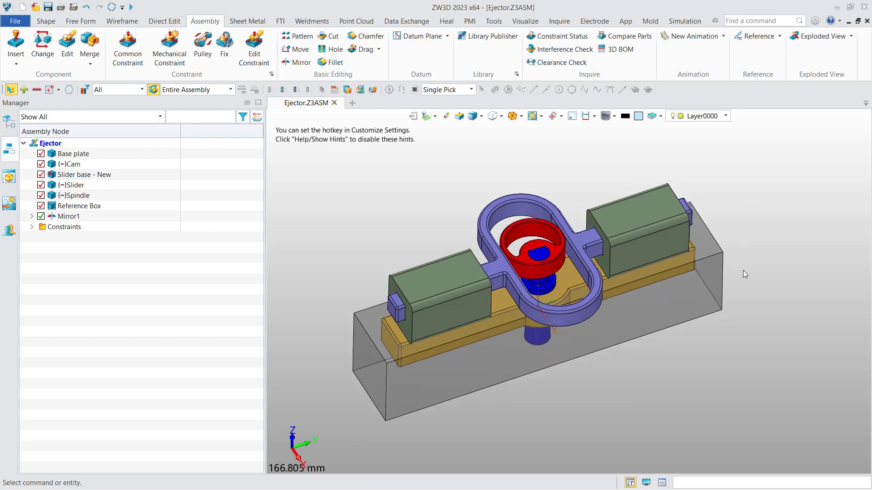
# Check the Envelope colour under Configuration > Color, then cancel without changes.
pyautogui.click(815, 21)
pyautogui.click(223, 162)
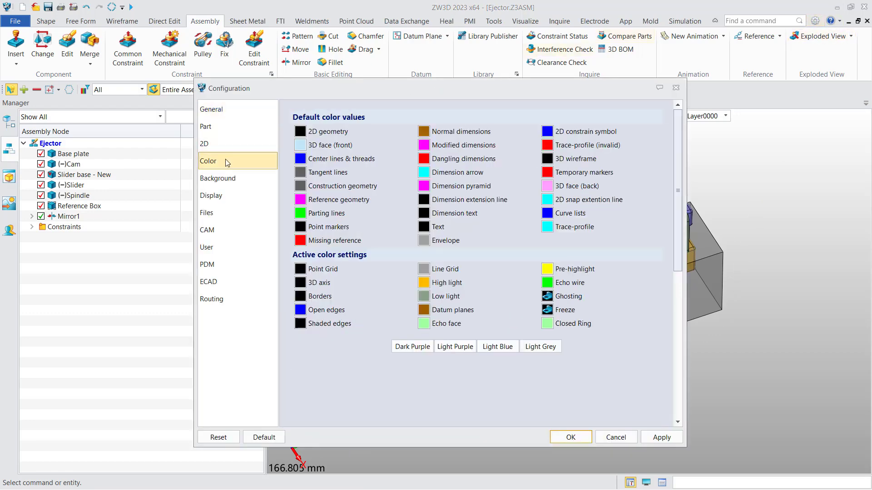
pyautogui.click(424, 240)
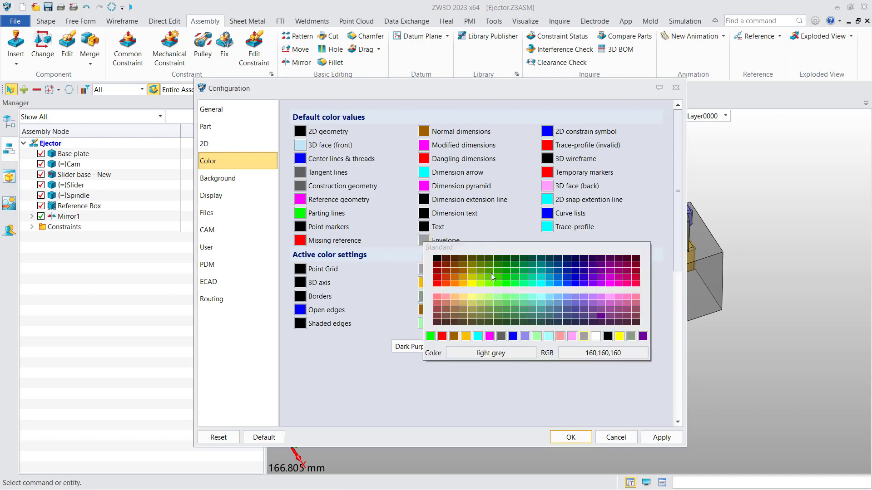
pyautogui.click(617, 231)
pyautogui.click(622, 441)
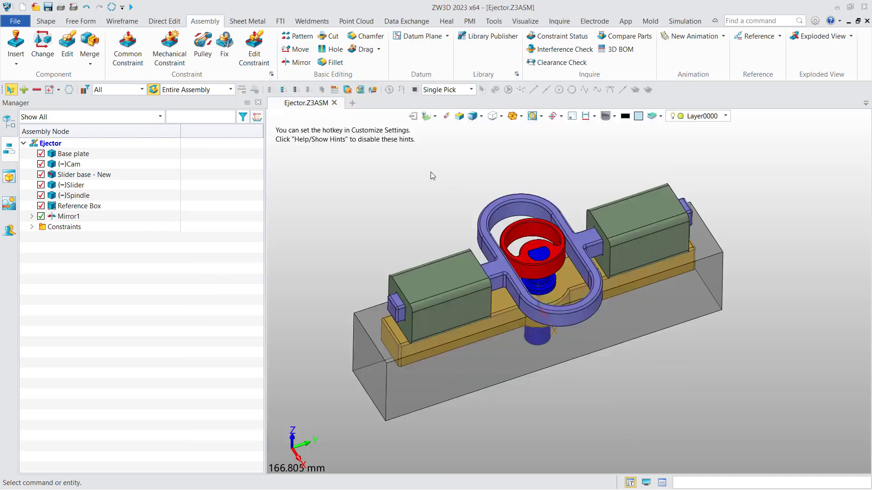
# Start a new 2D drawing sheet of the assembly using the Default template.
pyautogui.rightClick(395, 177)
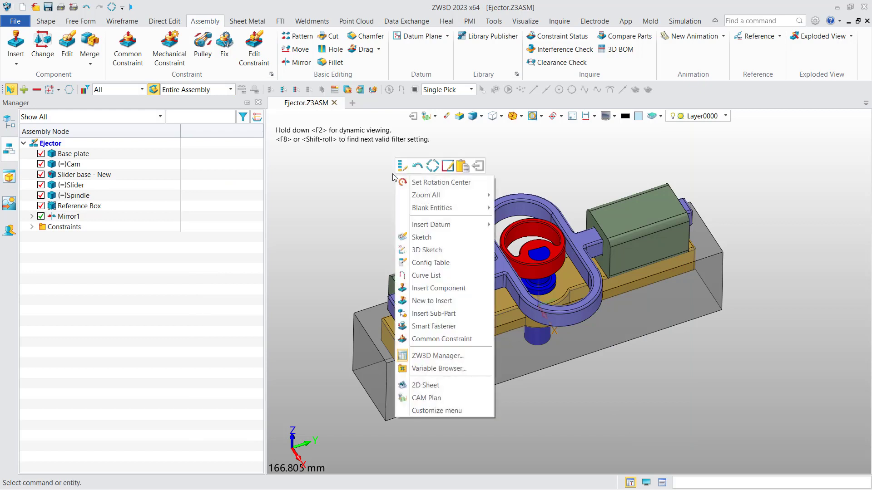
pyautogui.click(425, 385)
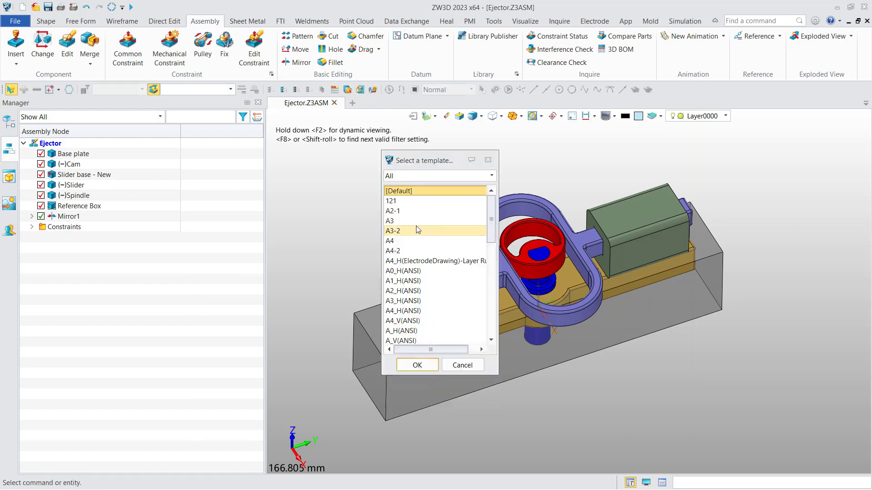
pyautogui.click(417, 366)
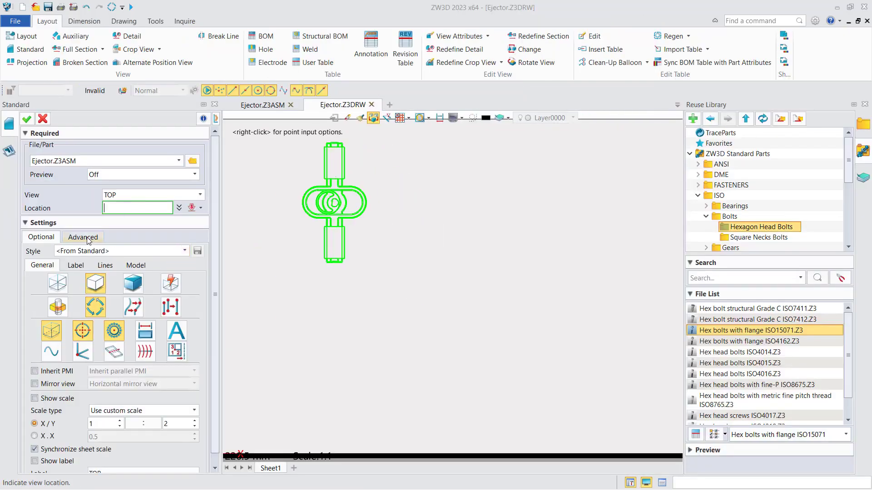
# Place a 1:2 TOP view with Show envelope ticked, skipping projected views.
pyautogui.click(138, 267)
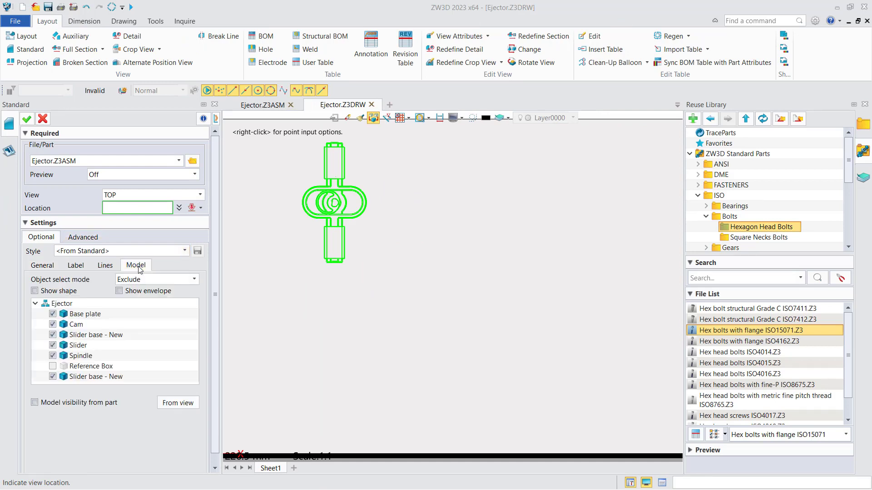
pyautogui.click(146, 294)
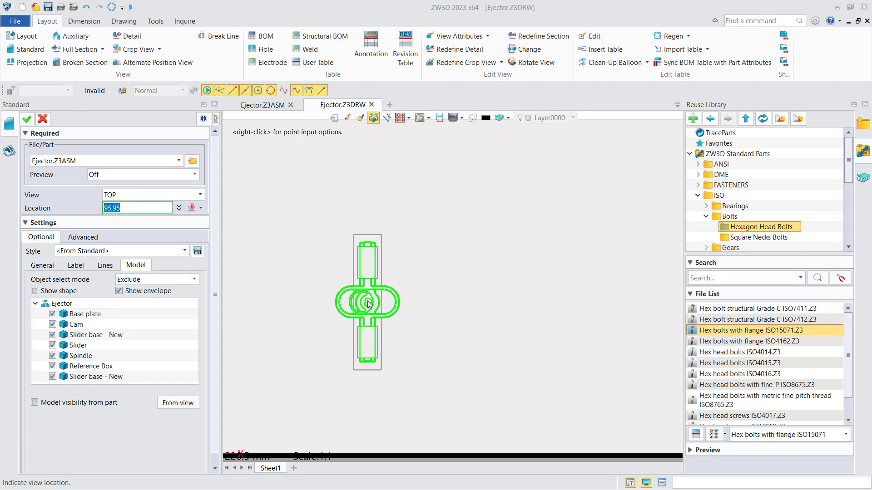
pyautogui.click(365, 299)
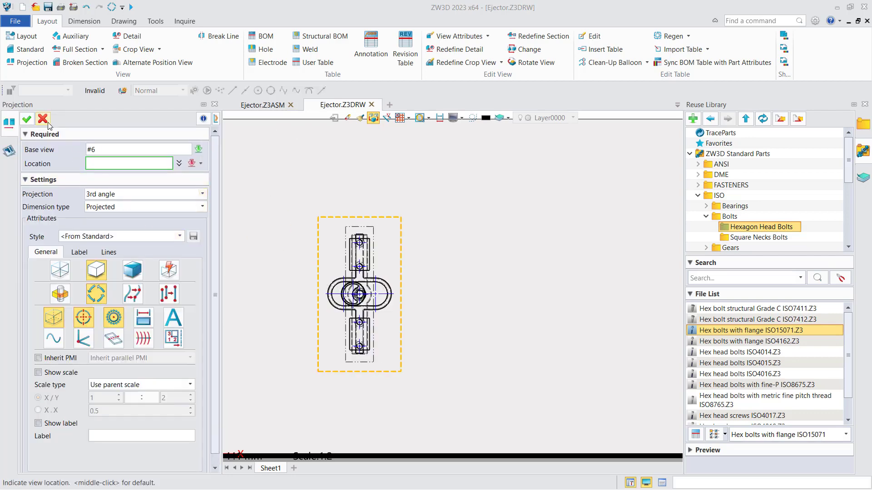
pyautogui.click(44, 120)
pyautogui.scroll(4, 375, 235)
pyautogui.moveTo(376, 236); pyautogui.dragTo(414, 172, button='middle')
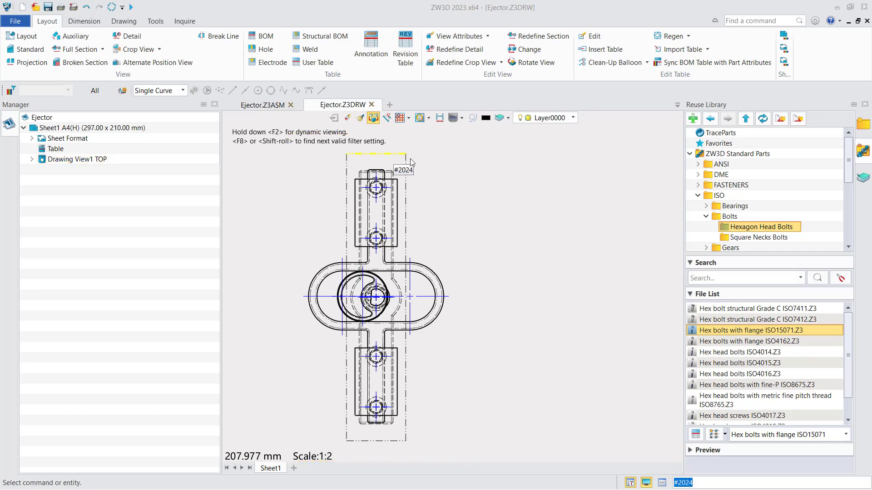
pyautogui.scroll(-1, 415, 235)
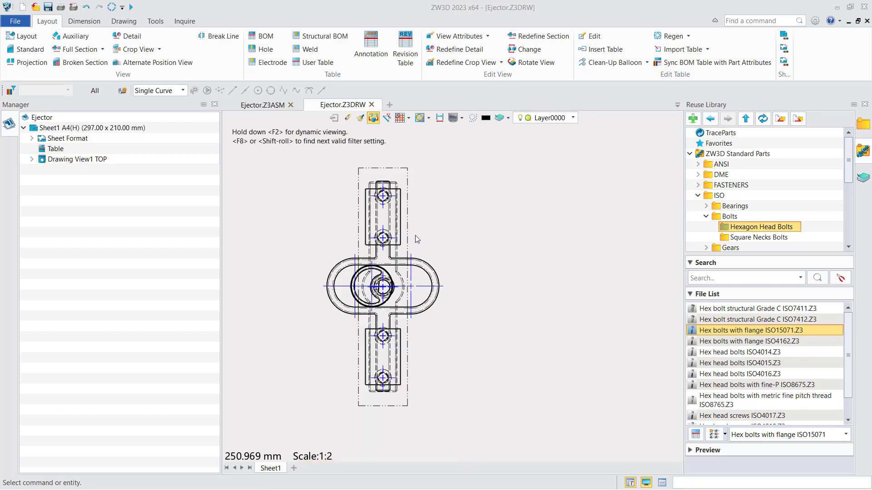
# In Style Manager, view the Envelope line settings of Base View Style (ANSI).
pyautogui.click(156, 21)
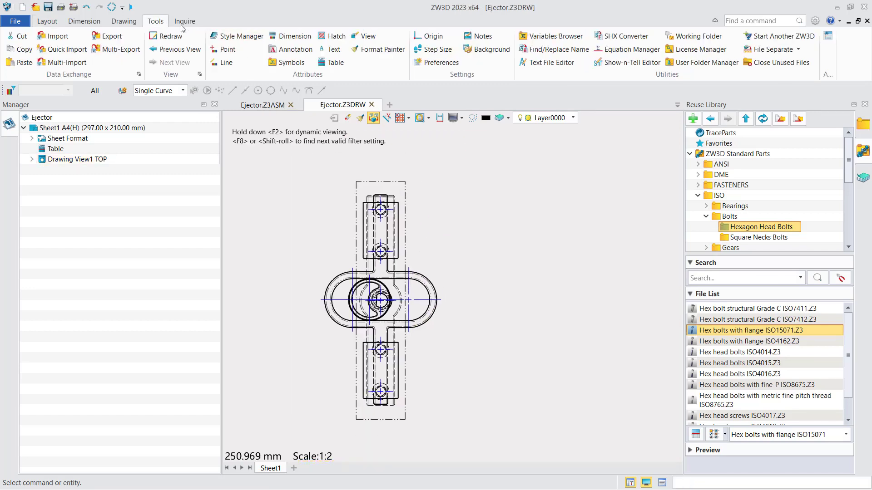
pyautogui.click(235, 38)
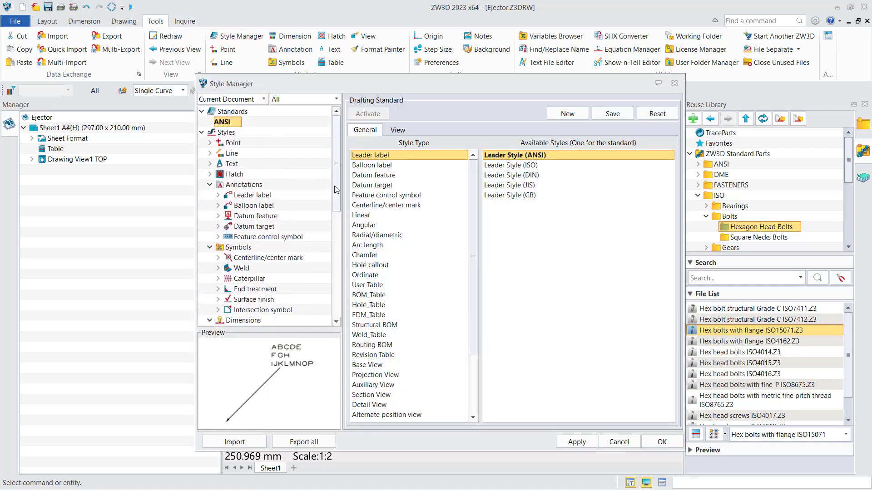
pyautogui.scroll(-6, 328, 276)
pyautogui.scroll(-3, 328, 277)
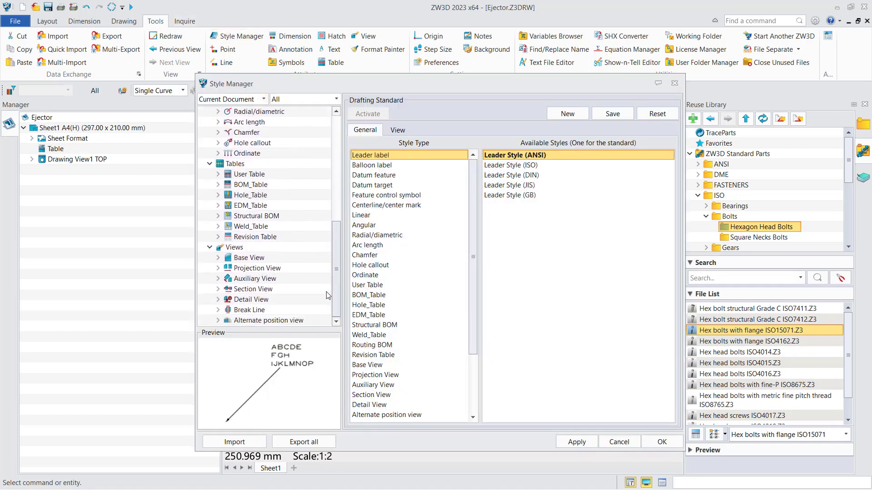
pyautogui.click(249, 258)
pyautogui.click(398, 132)
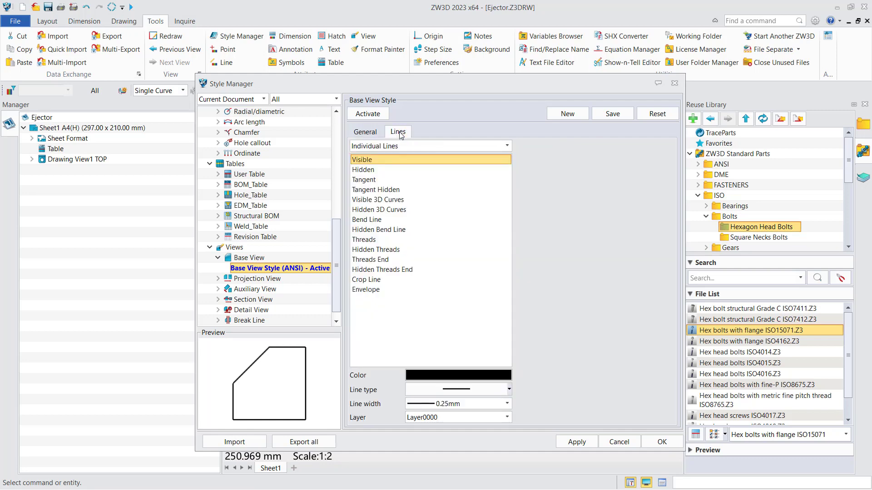
pyautogui.click(379, 291)
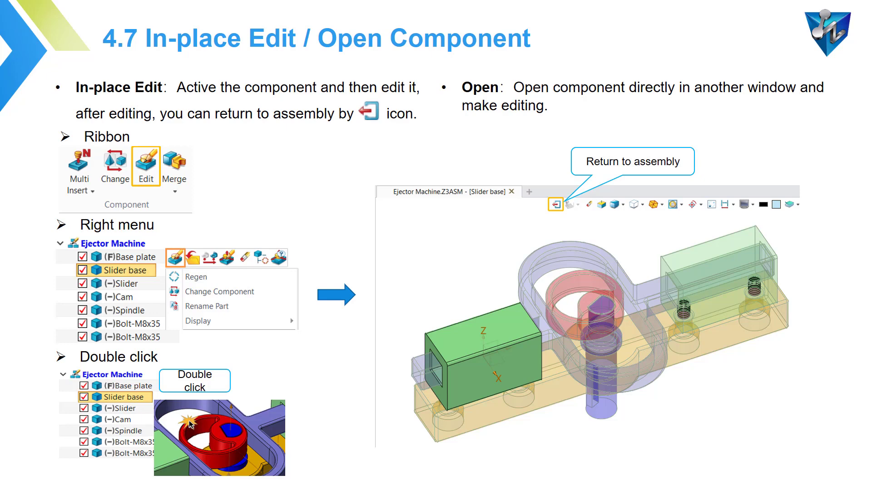
# Advance the slideshow to slide 4.8, Regenerate Assembly.
pyautogui.press('Right')
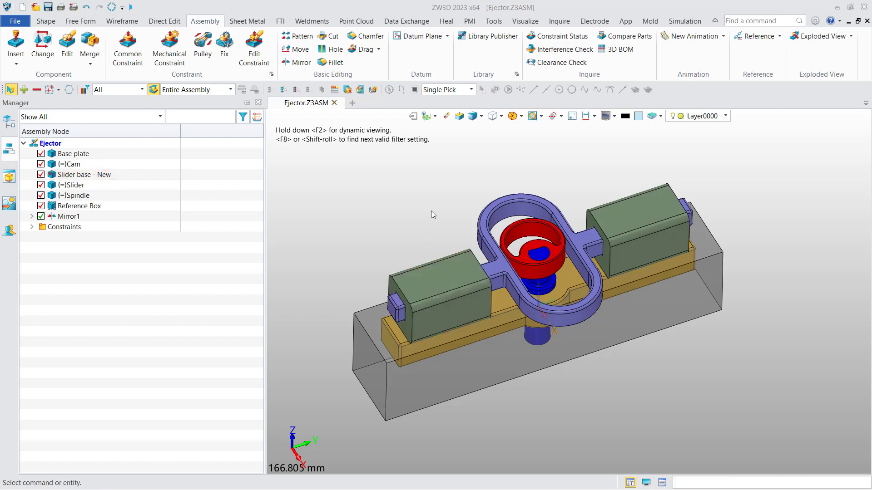
# Edit Slider base - New in place and collapse its History node in the tree.
pyautogui.doubleClick(442, 276)
pyautogui.moveTo(401, 189); pyautogui.dragTo(376, 194, button='middle')
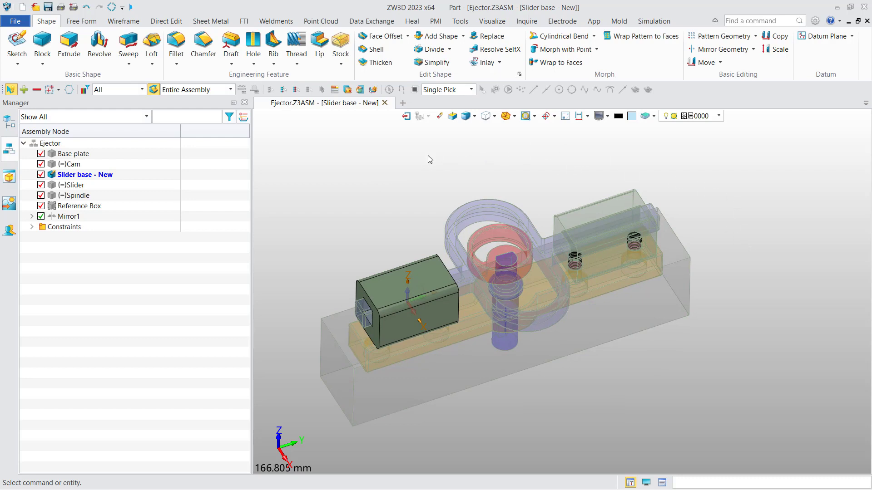
pyautogui.click(7, 123)
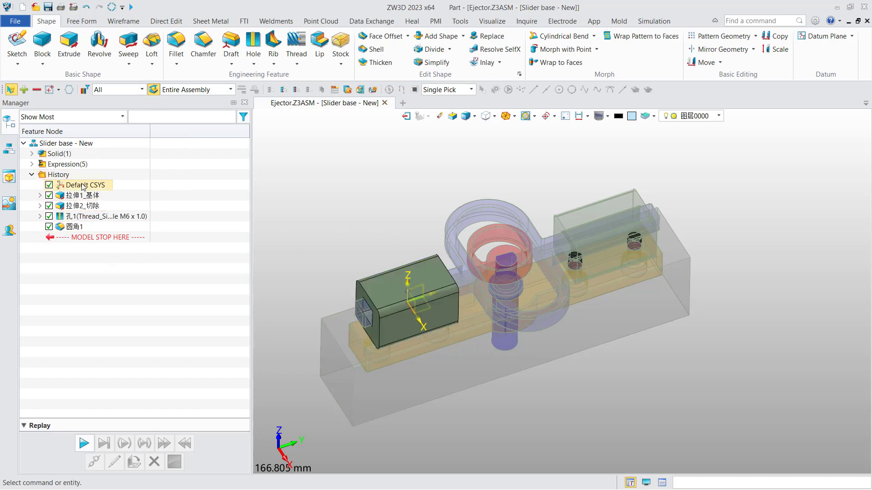
pyautogui.click(33, 175)
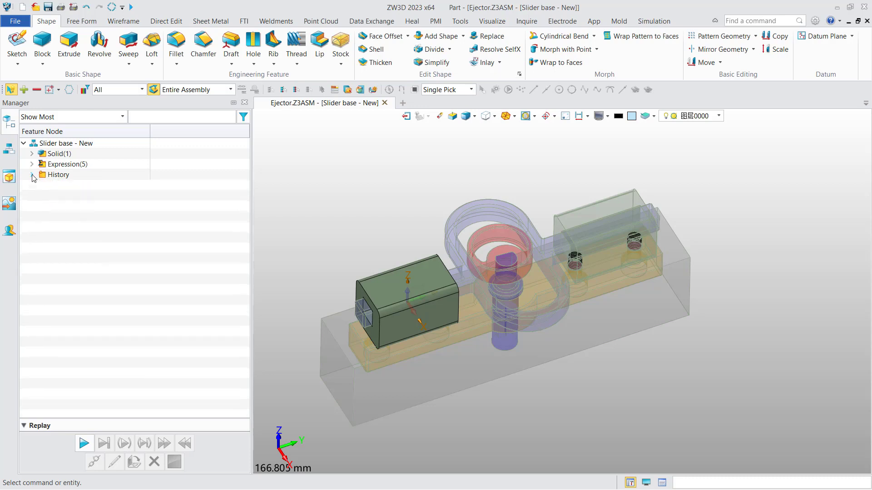
pyautogui.moveTo(315, 195); pyautogui.dragTo(304, 175, button='middle')
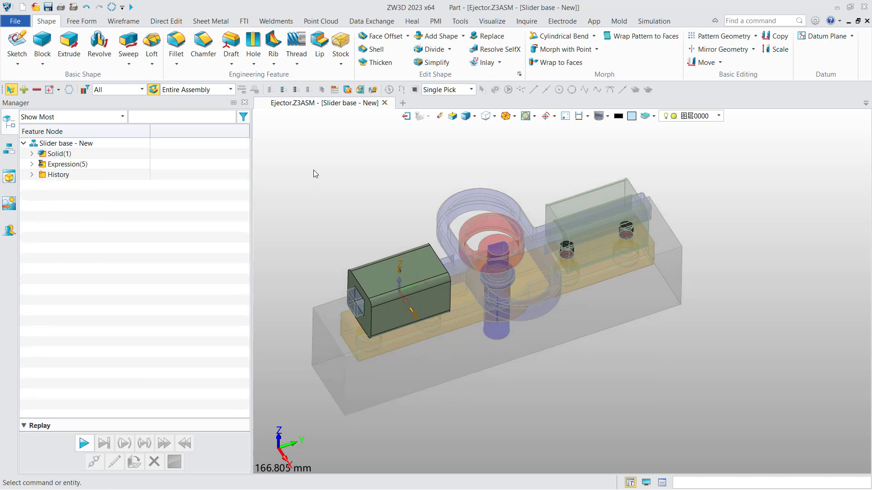
# Chamfer the slider base box's end edge with a 3 mm setback, then show the assembly tree.
pyautogui.click(202, 42)
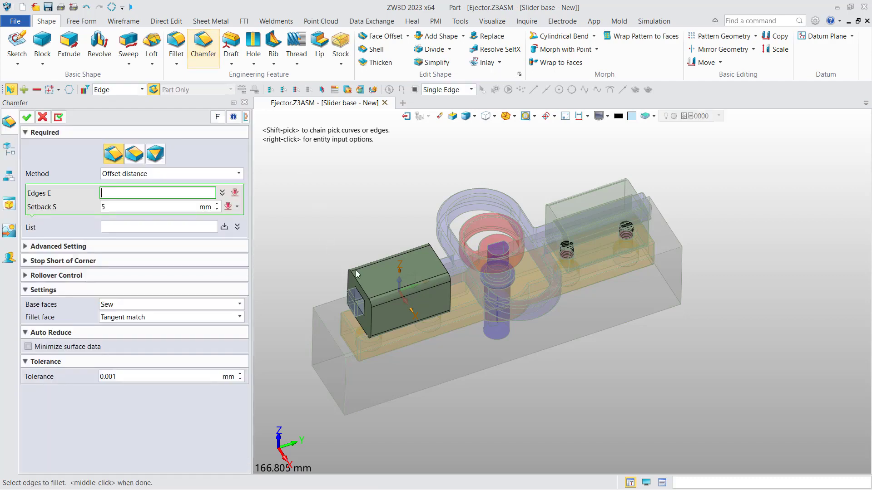
pyautogui.scroll(3, 358, 286)
pyautogui.click(357, 288)
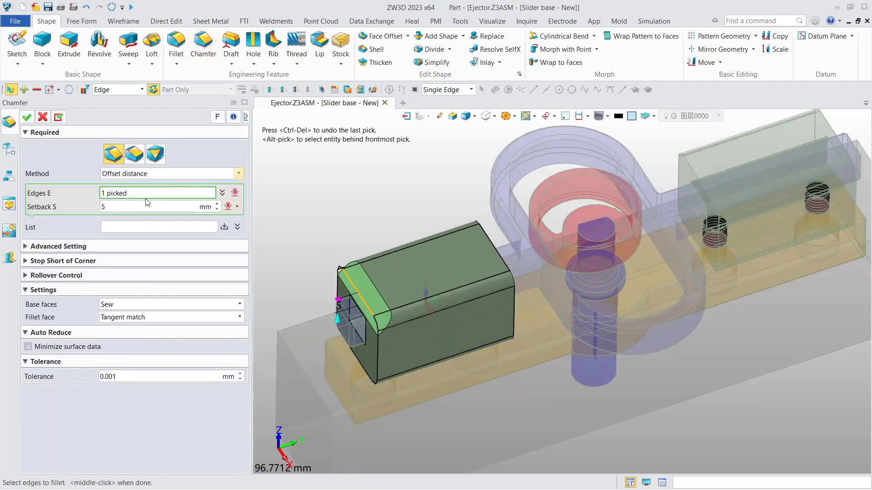
pyautogui.click(132, 204)
pyautogui.write('3')
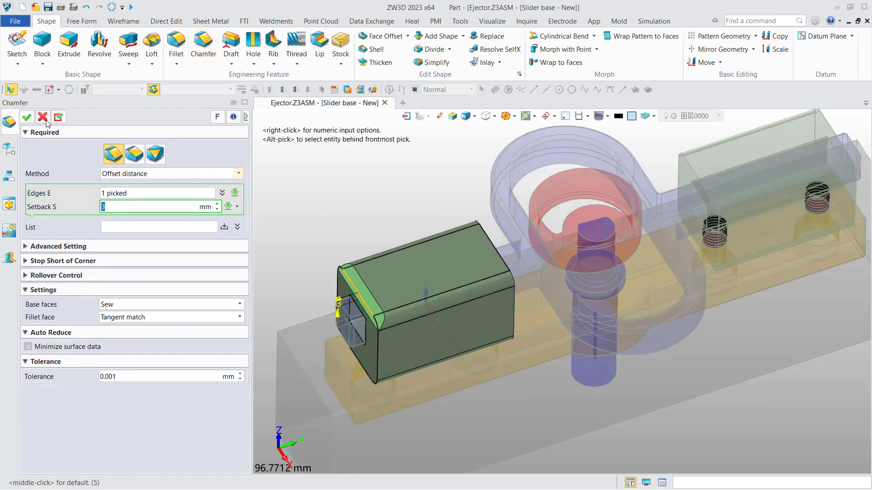
pyautogui.click(26, 117)
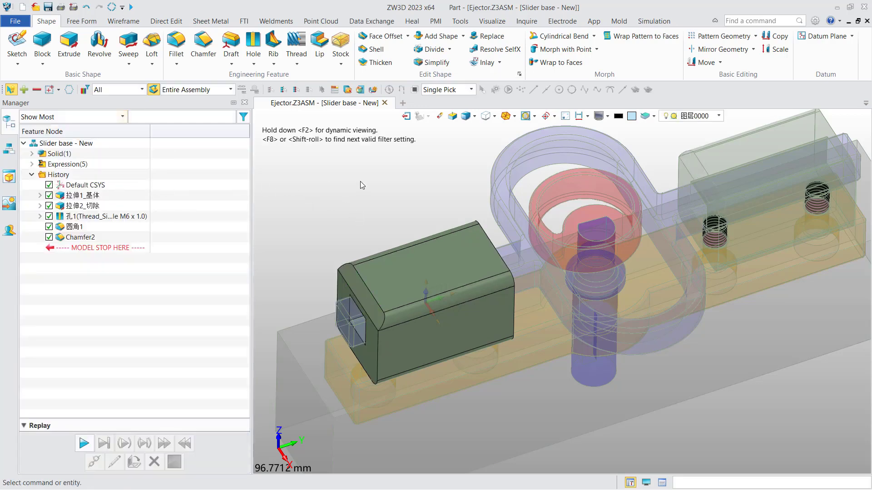
pyautogui.moveTo(391, 185)
pyautogui.mouseDown(button='middle')
pyautogui.moveTo(367, 187)
pyautogui.moveTo(388, 185)
pyautogui.mouseUp(button='middle')
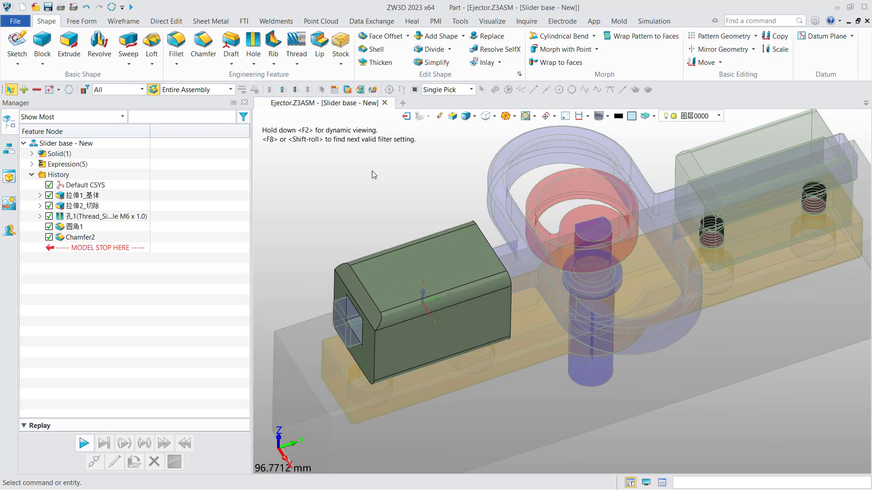
pyautogui.click(9, 148)
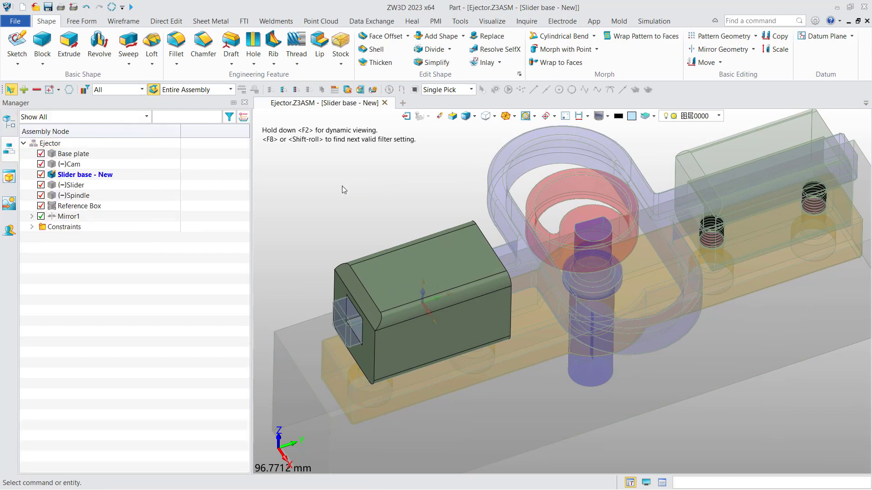
# Exit the slider base edit and regenerate the Ejector assembly's outdated components.
pyautogui.click(406, 116)
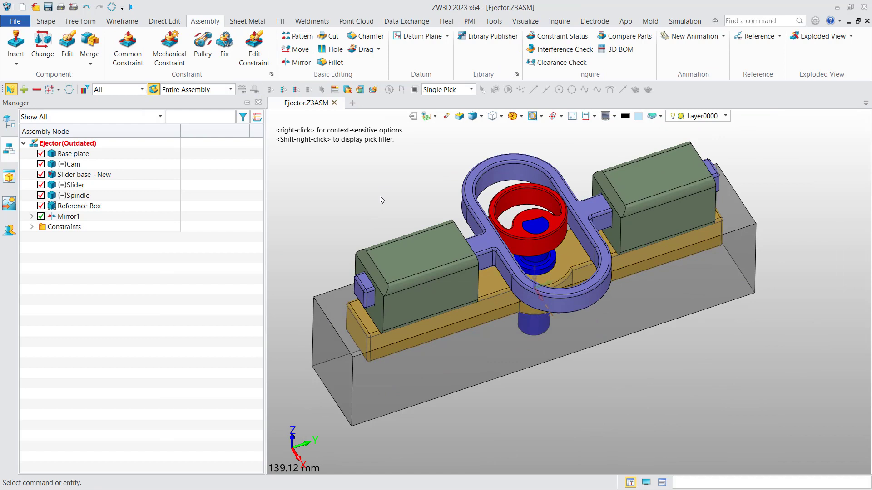
pyautogui.rightClick(203, 173)
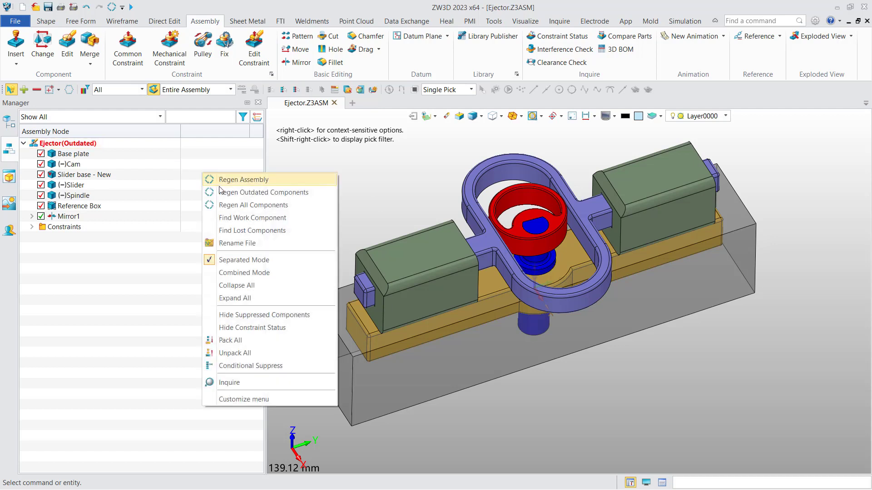
pyautogui.click(304, 193)
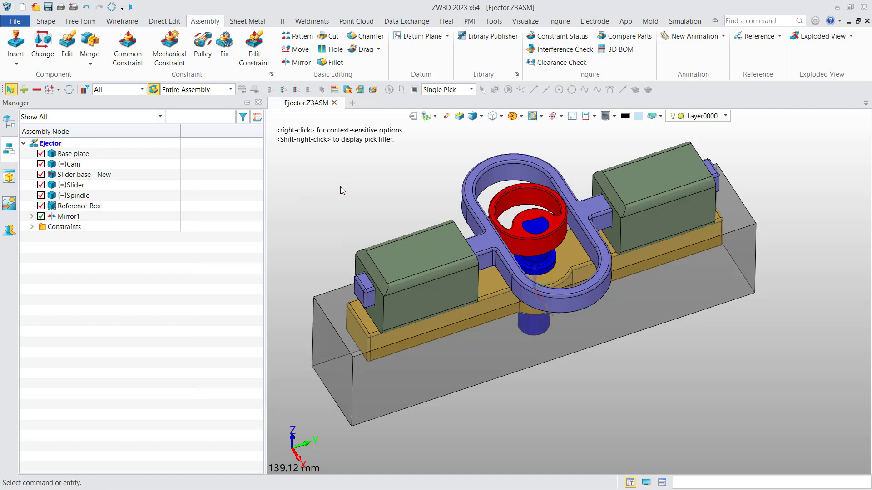
# Open the Slider part in a new window and edit its fillet feature 圆角1.
pyautogui.rightClick(474, 188)
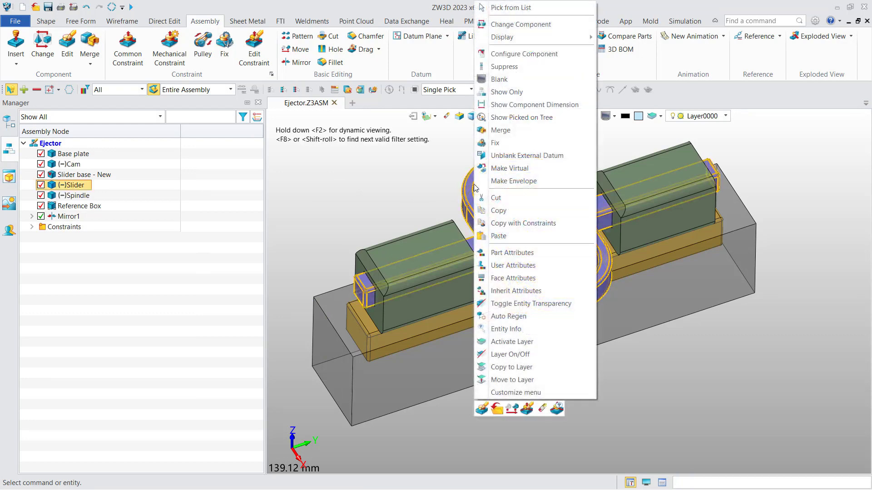
pyautogui.click(496, 409)
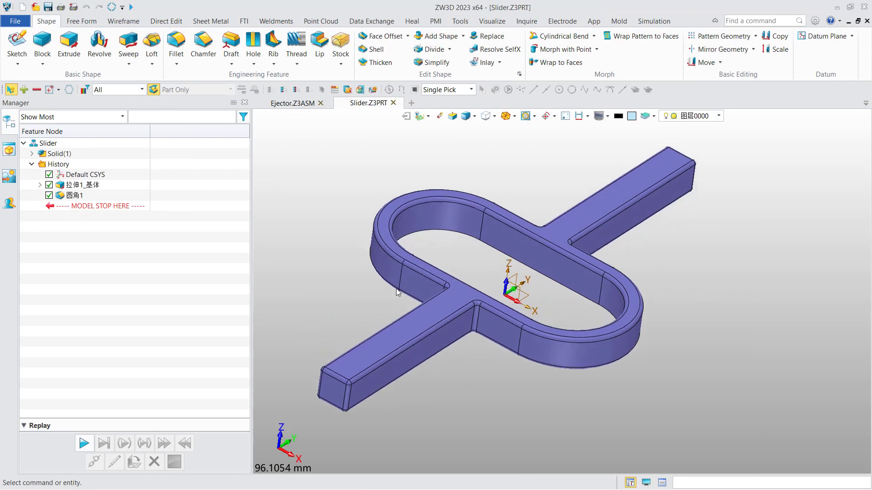
pyautogui.click(81, 196)
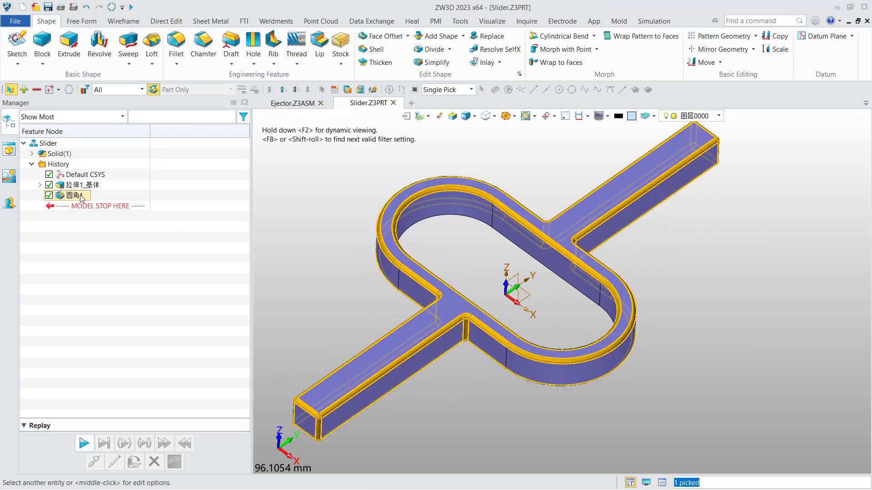
pyautogui.doubleClick(81, 196)
# Change the fillet radius from 1 mm to 0.8 mm, then close the Slider saving changes.
pyautogui.click(113, 186)
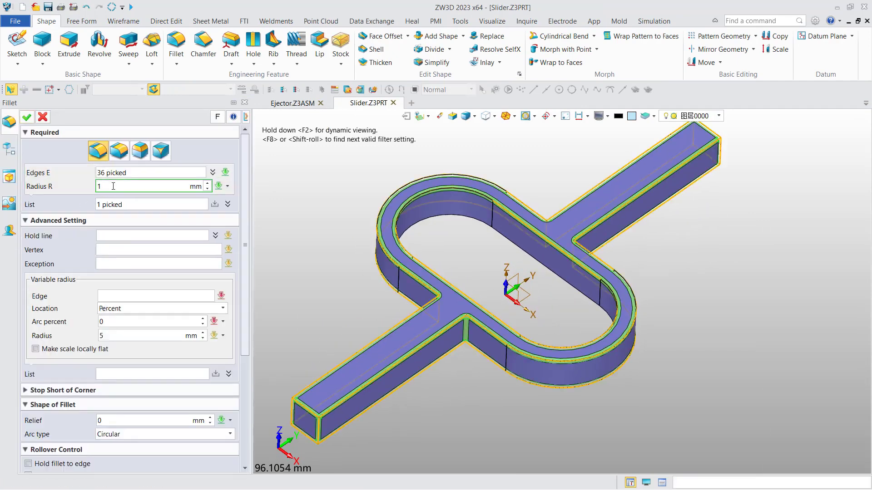
pyautogui.press('BackSpace')
pyautogui.write('0.')
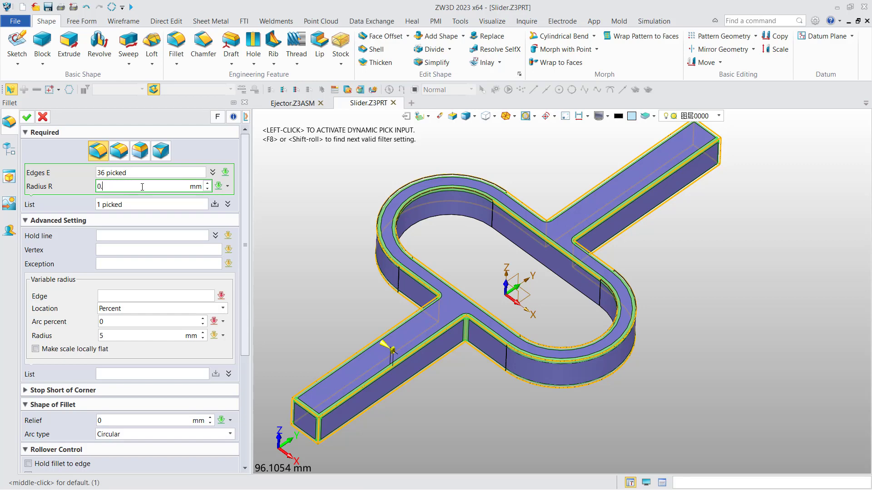
pyautogui.write('5')
pyautogui.click(27, 117)
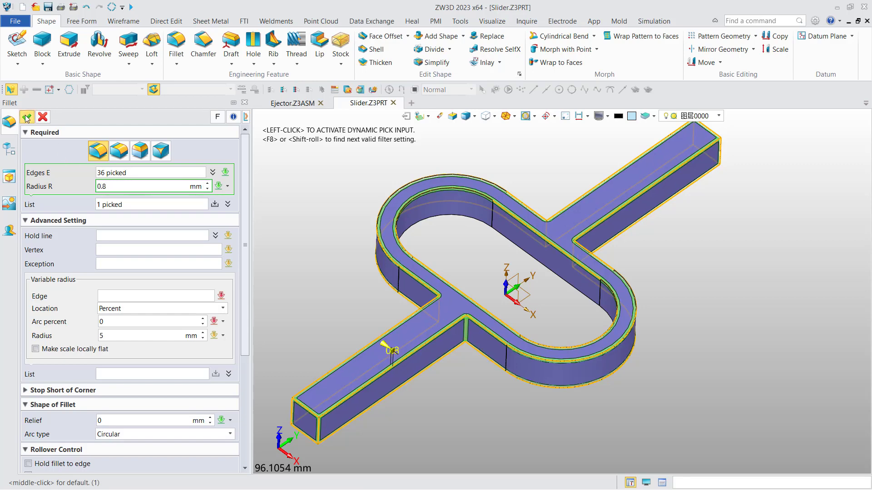
pyautogui.click(393, 103)
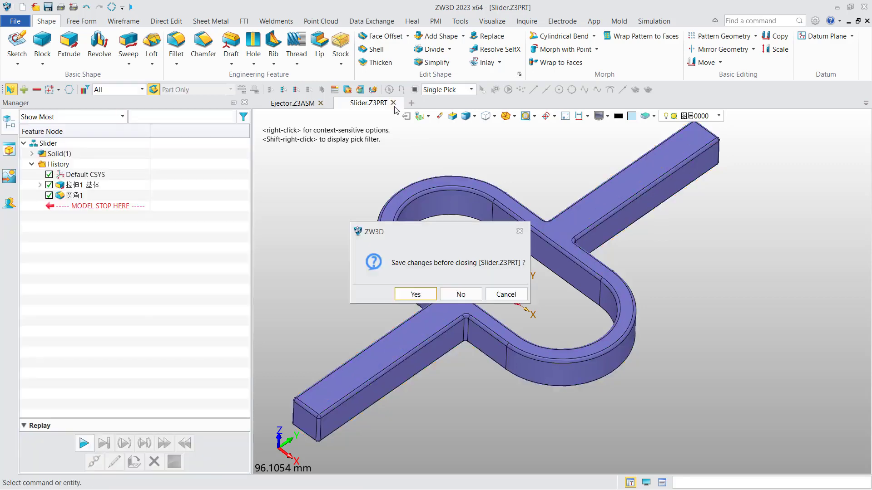
pyautogui.click(426, 294)
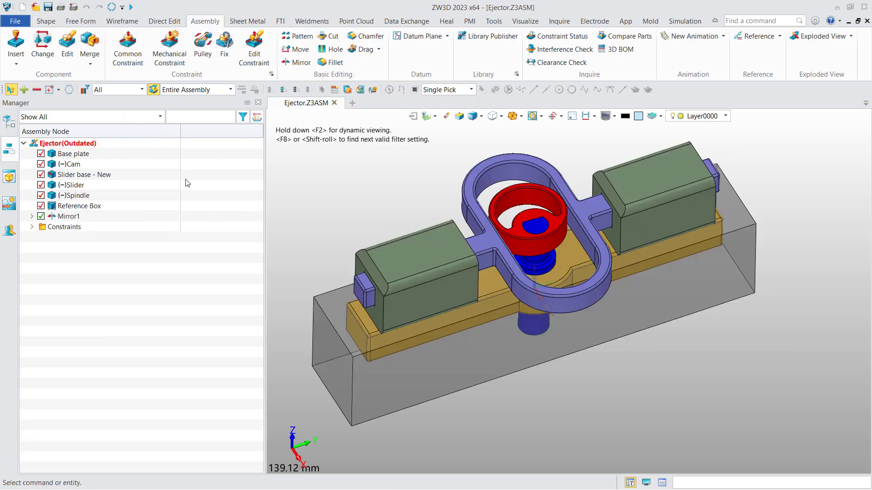
# Run Regen Outdated Components, then Regen All Components on the Ejector assembly.
pyautogui.rightClick(204, 182)
pyautogui.click(232, 202)
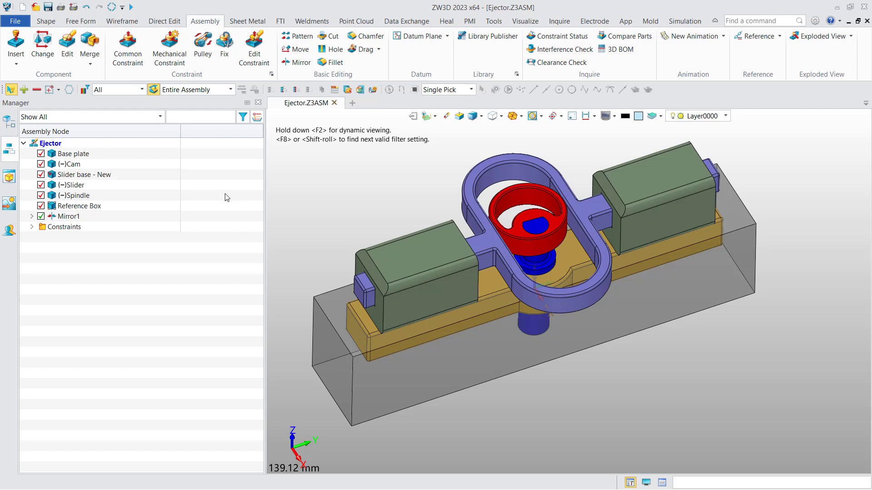
pyautogui.rightClick(206, 174)
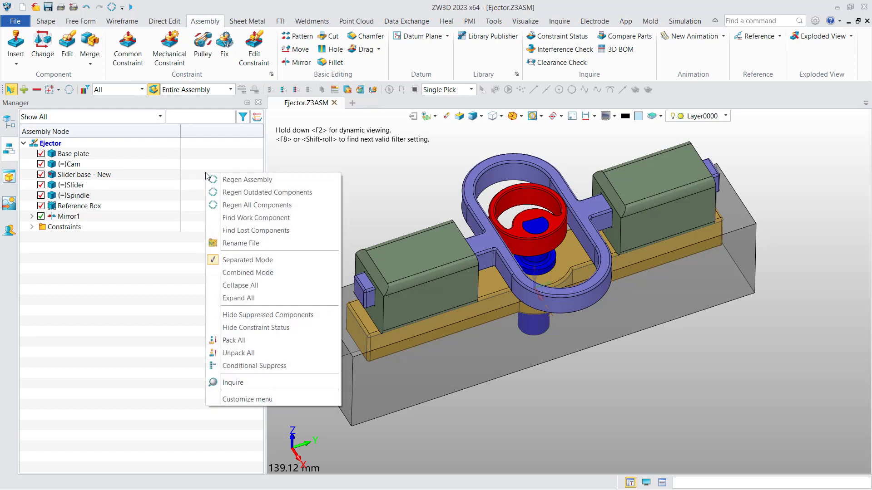
pyautogui.click(262, 207)
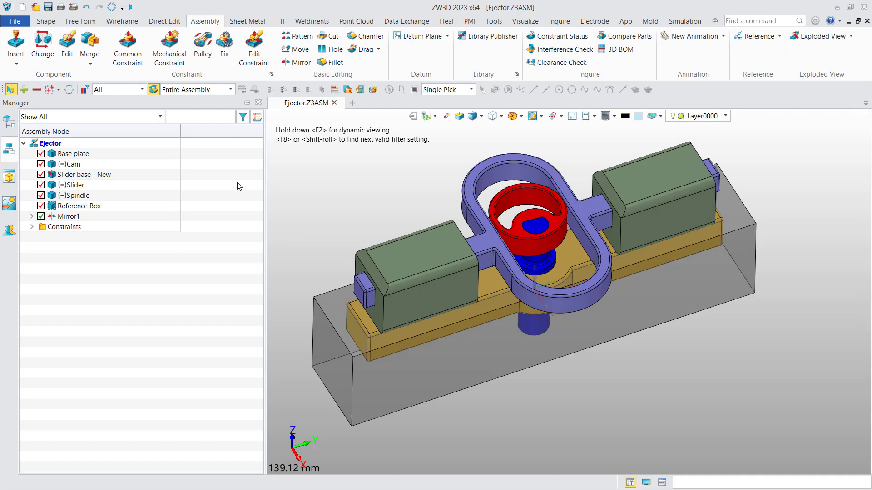
pyautogui.rightClick(220, 172)
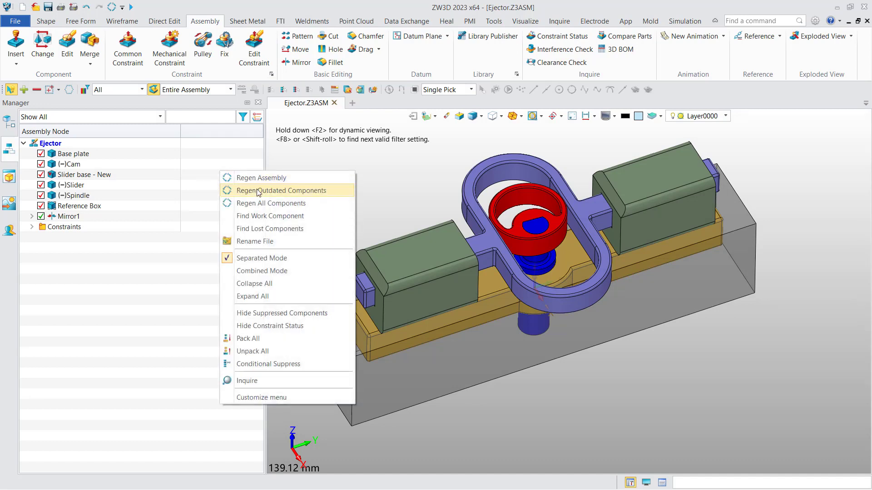
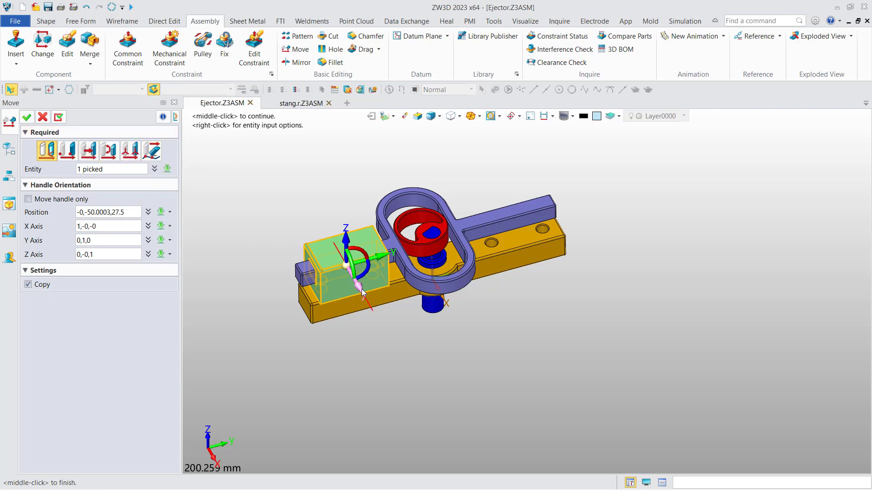
# Place the copied Slider base along X, then delete that duplicate block from the assembly.
pyautogui.moveTo(359, 287); pyautogui.dragTo(388, 376)
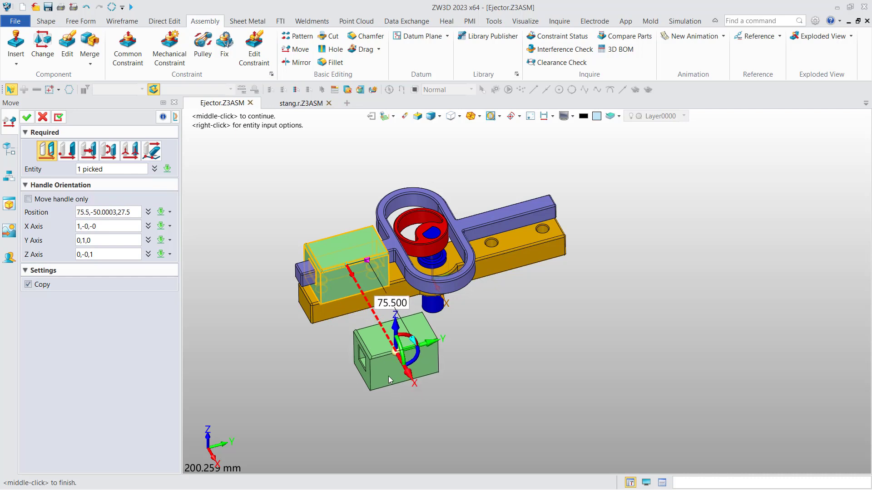
pyautogui.click(27, 117)
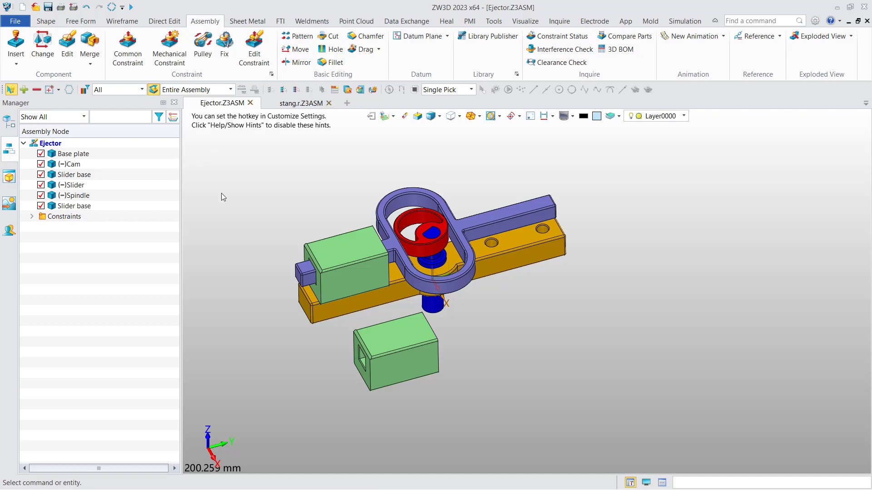
pyautogui.click(376, 349)
pyautogui.rightClick(376, 352)
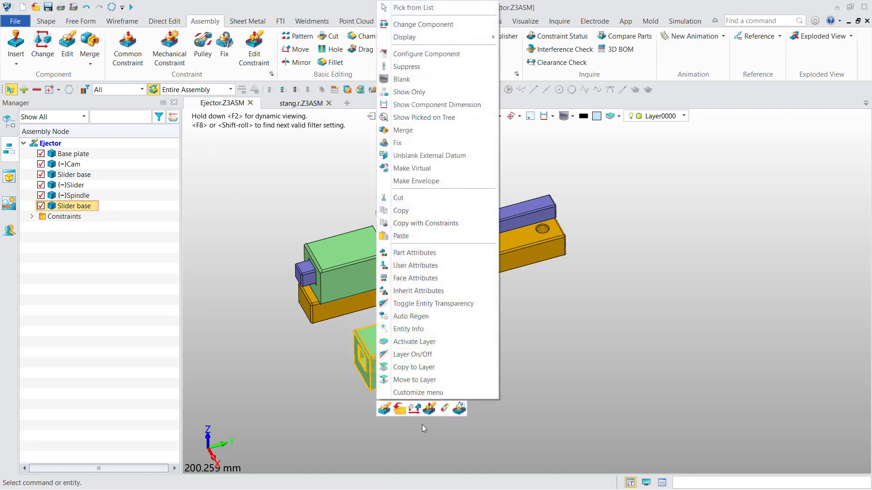
pyautogui.click(446, 411)
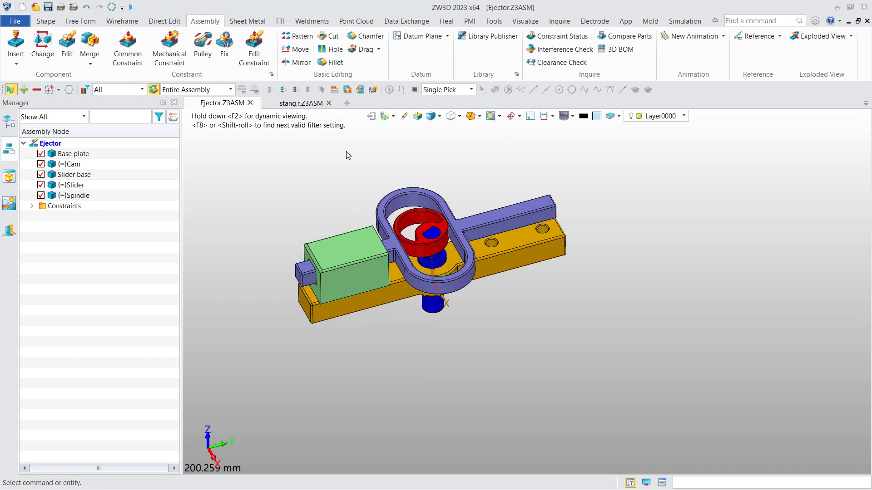
pyautogui.click(297, 36)
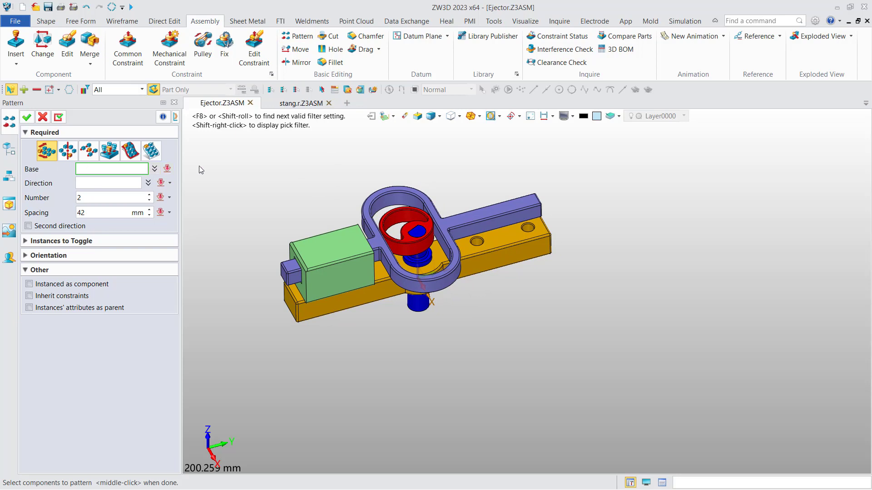
# Pick the Slider as the pattern base and set the direction to the X axis.
pyautogui.click(47, 22)
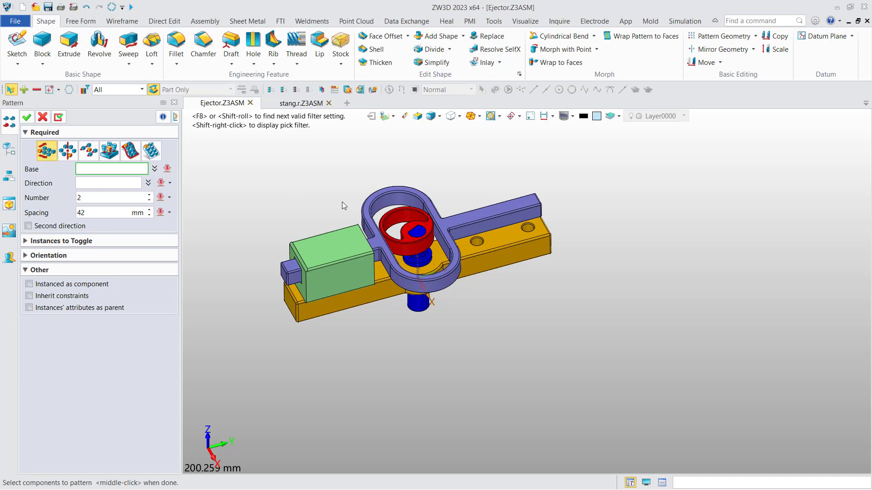
pyautogui.click(456, 222)
pyautogui.click(456, 223)
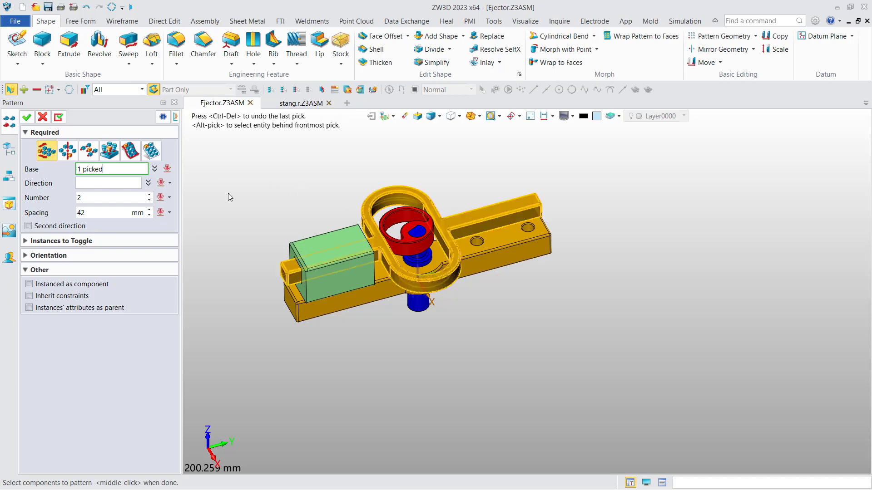
pyautogui.click(122, 183)
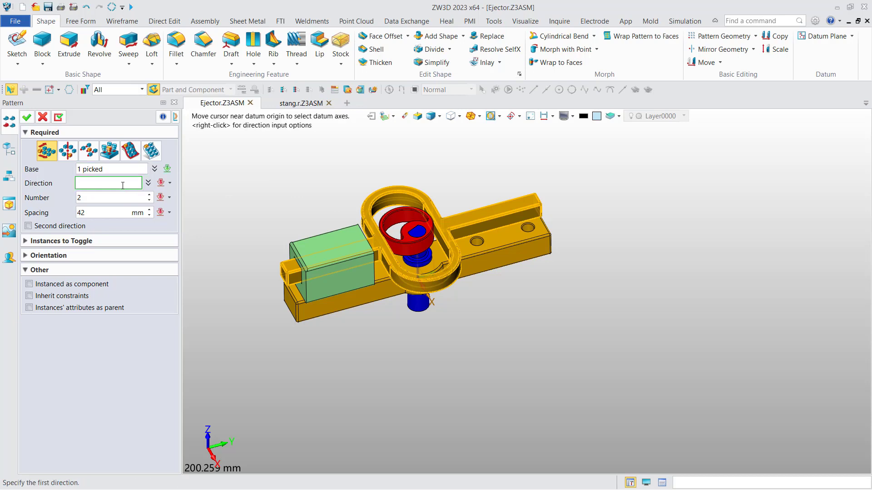
pyautogui.rightClick(240, 199)
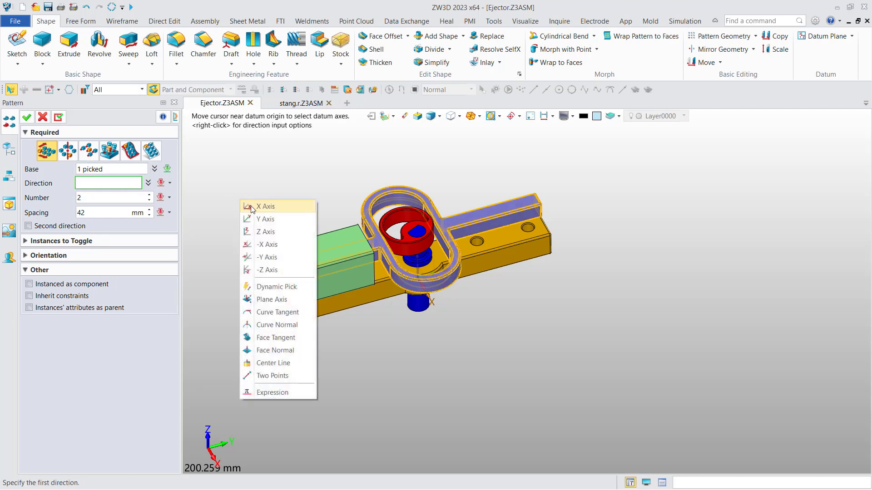
pyautogui.click(250, 205)
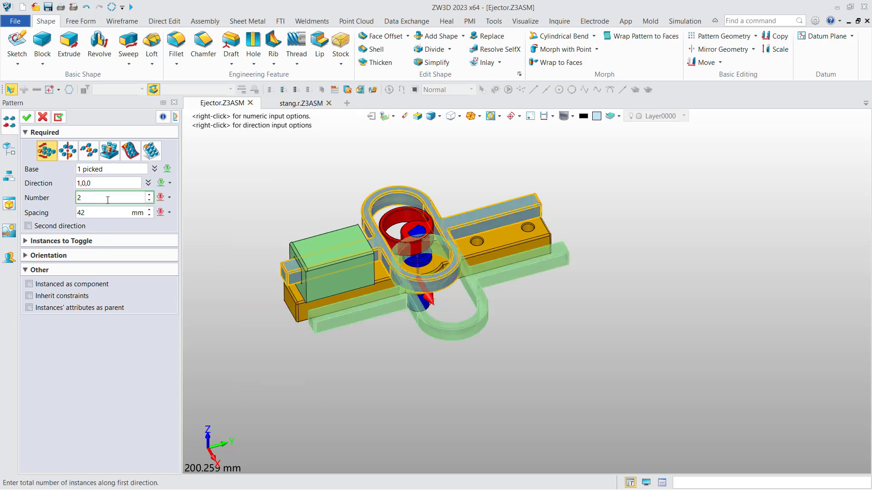
# Set the pattern spacing to 60 mm and check the full preview.
pyautogui.scroll(1, 108, 201)
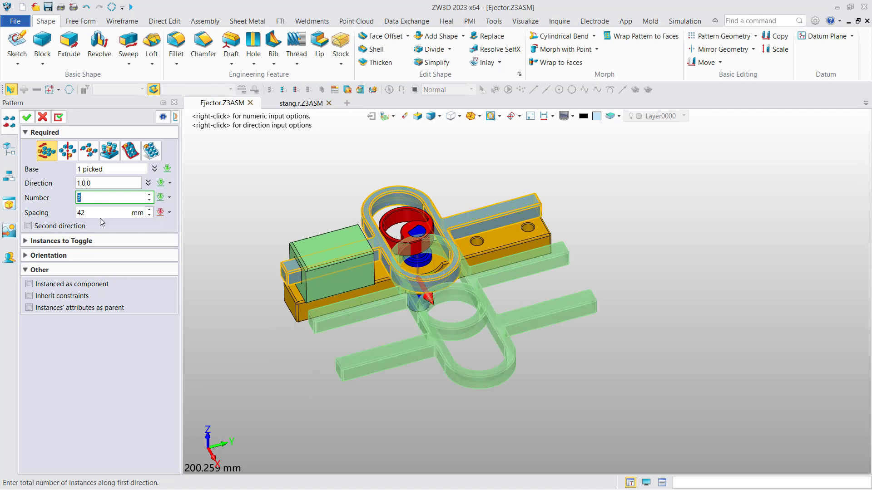
pyautogui.click(99, 214)
pyautogui.moveTo(99, 214); pyautogui.dragTo(43, 226)
pyautogui.write('60')
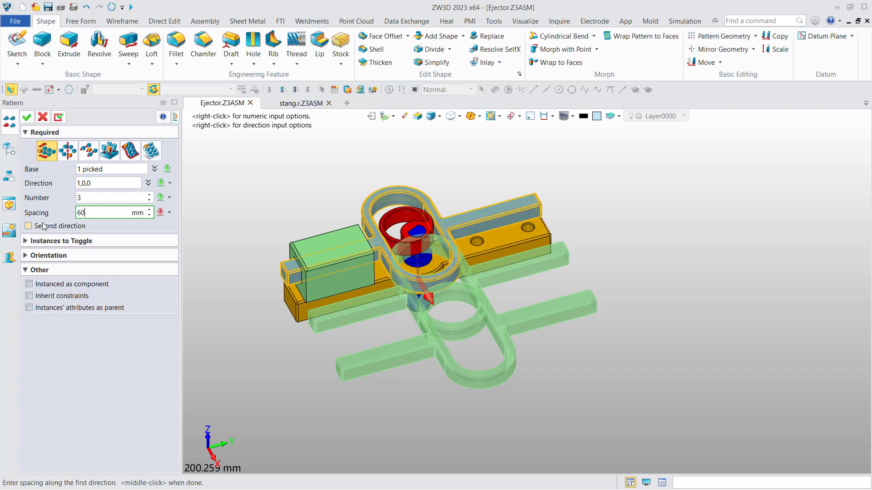
pyautogui.press('Return')
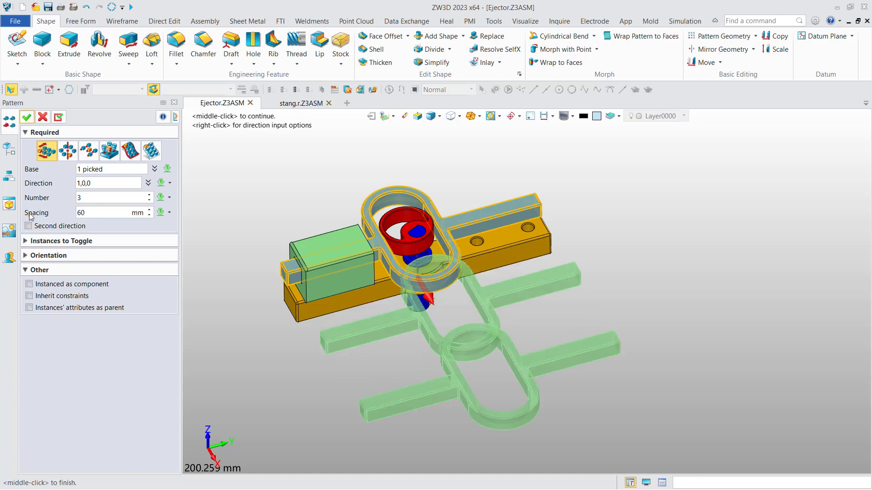
pyautogui.moveTo(249, 316); pyautogui.dragTo(259, 259, button='right')
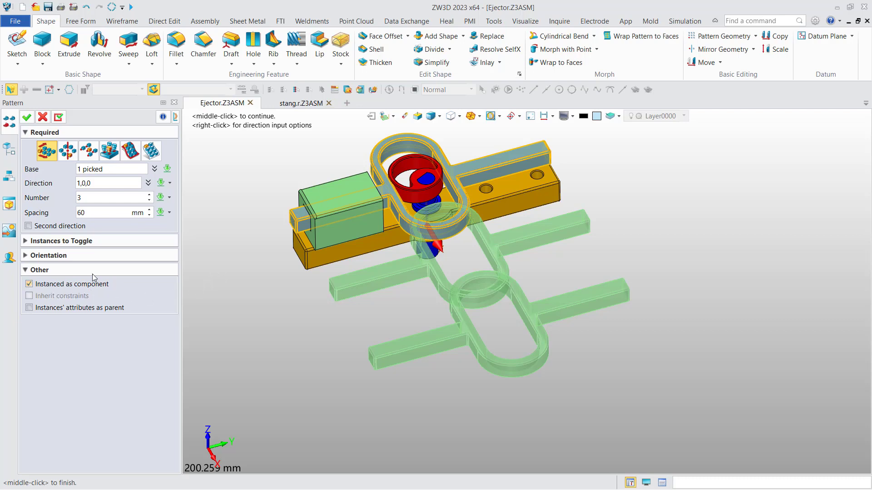
# Create the Slider pattern and slide the original Slider along its track.
pyautogui.click(28, 118)
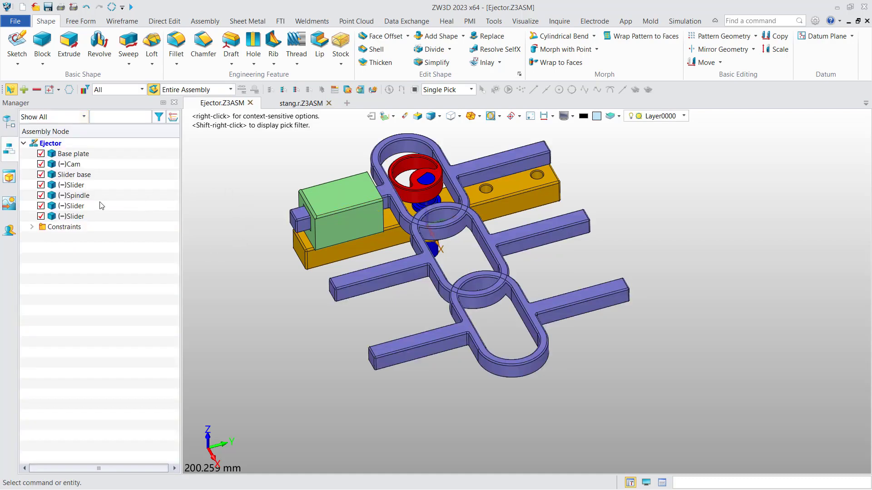
pyautogui.click(73, 216)
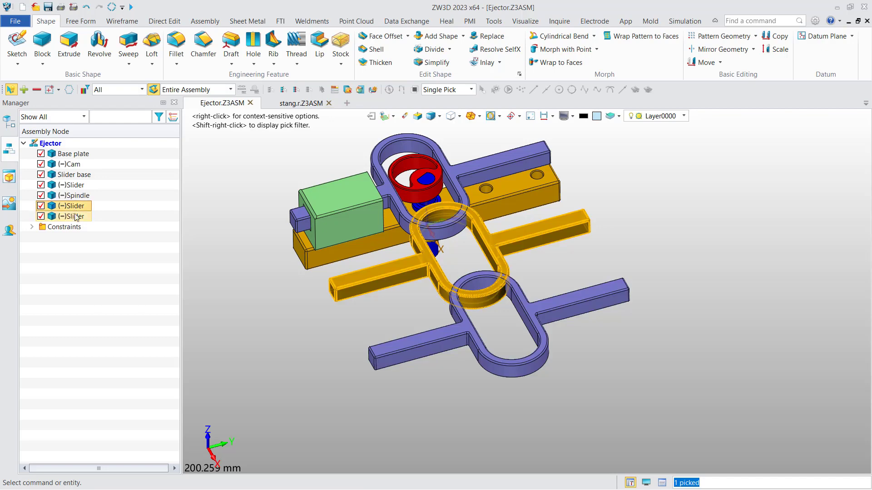
pyautogui.click(73, 206)
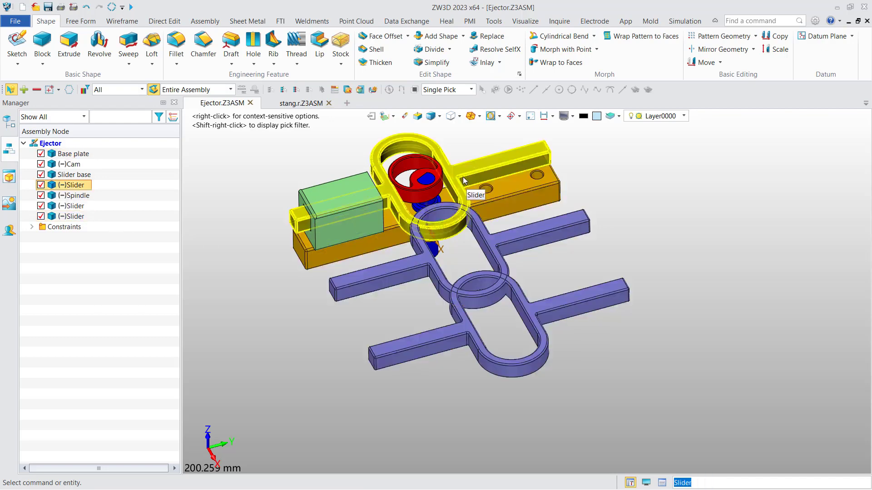
pyautogui.moveTo(465, 173); pyautogui.dragTo(501, 167)
pyautogui.moveTo(539, 256); pyautogui.dragTo(494, 248, button='middle')
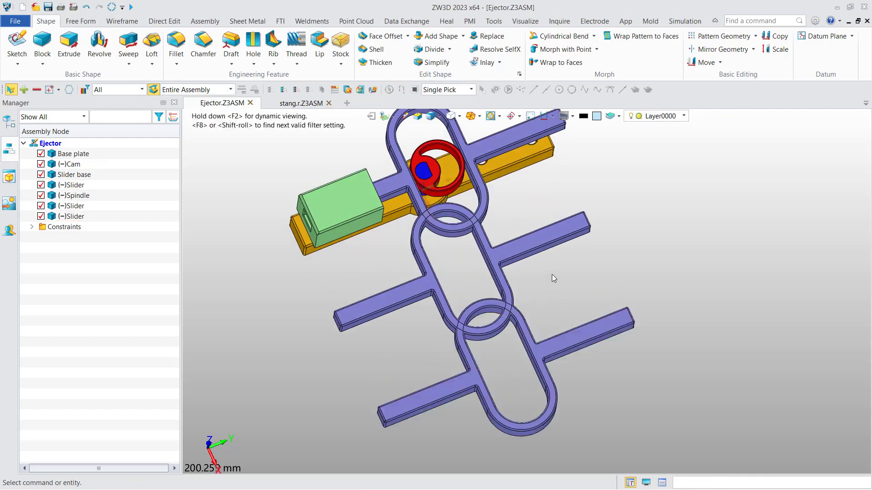
# Erase both patterned Slider copies from the assembly tree.
pyautogui.click(84, 206)
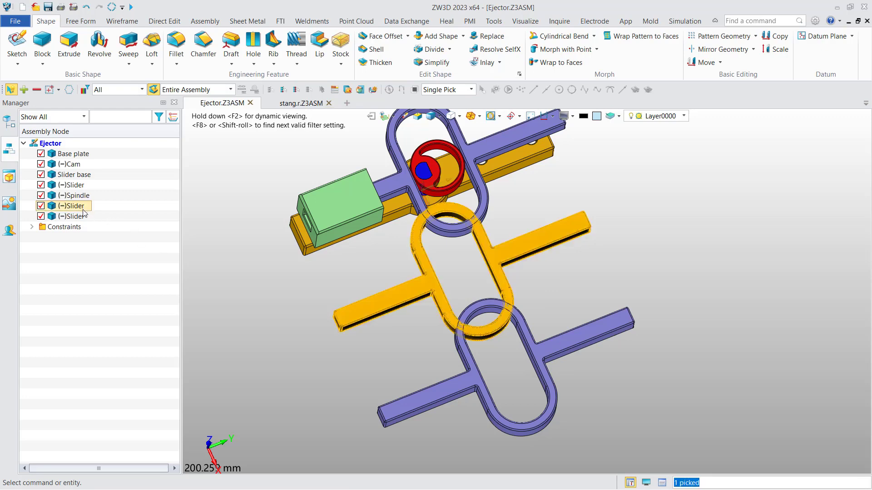
pyautogui.keyDown('ctrl'); pyautogui.click(81, 217); pyautogui.keyUp('ctrl')
pyautogui.rightClick(78, 218)
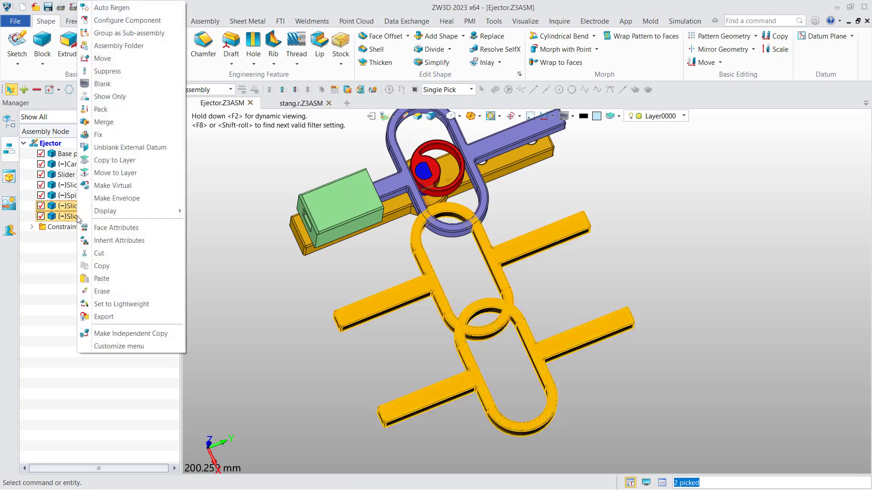
pyautogui.click(108, 295)
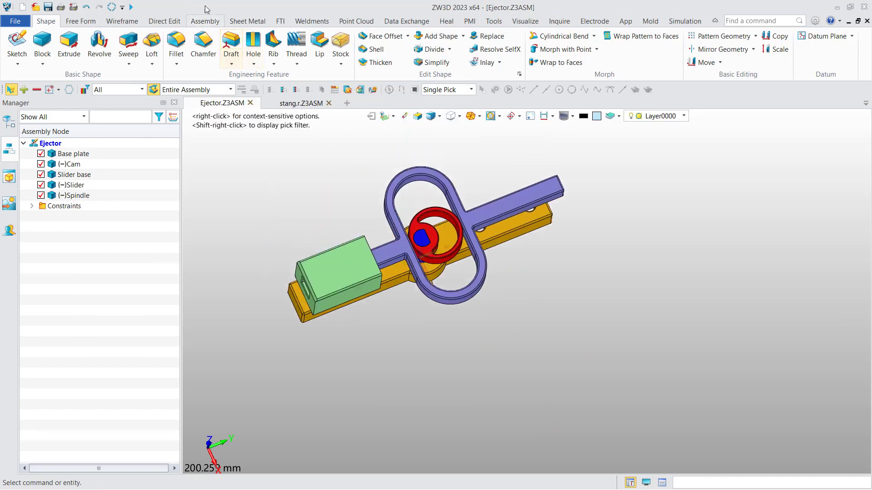
# Pattern the Slider 3 times along X at 60 mm with inherited constraints, not as components.
pyautogui.click(204, 20)
pyautogui.click(297, 36)
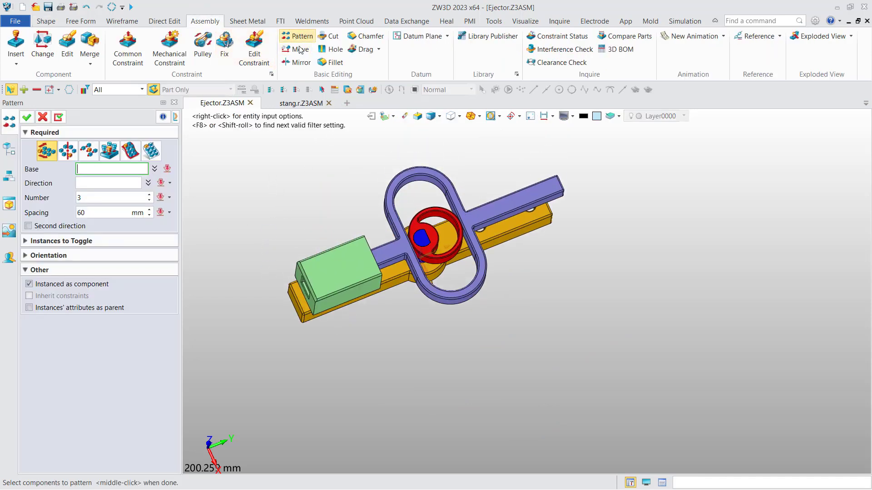
pyautogui.click(381, 189)
pyautogui.click(380, 188)
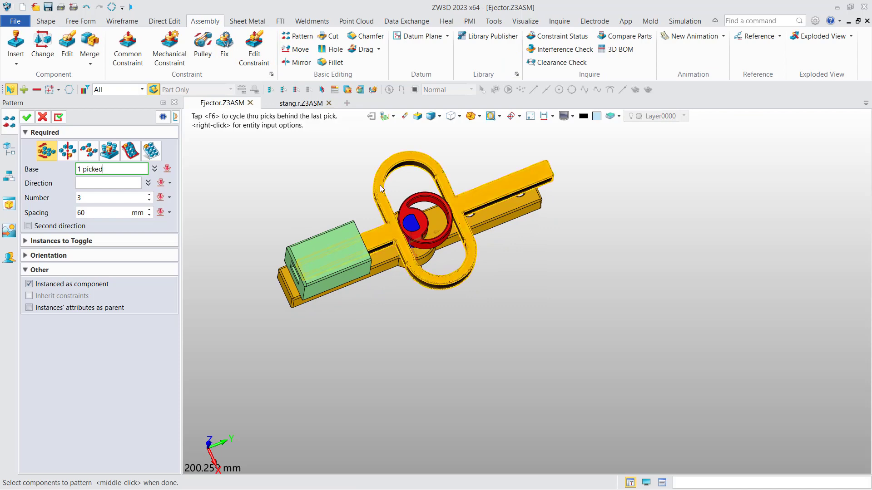
pyautogui.middleClick(141, 194)
pyautogui.rightClick(214, 188)
pyautogui.click(235, 196)
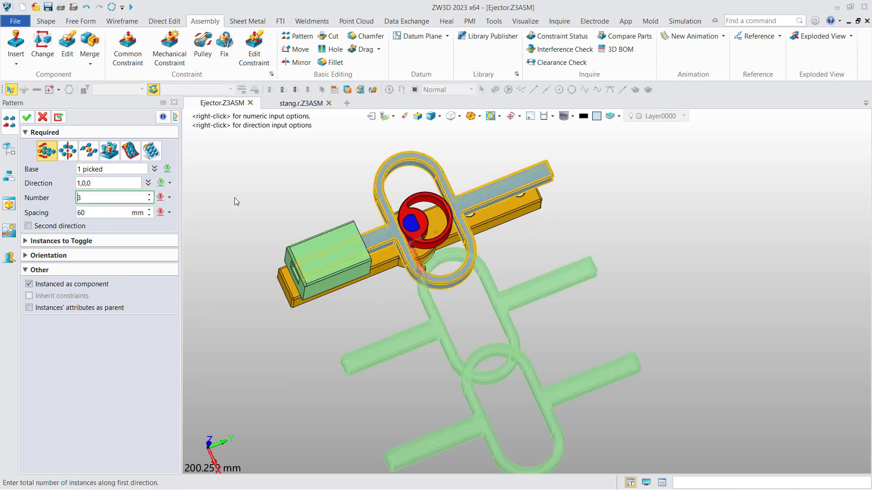
pyautogui.click(68, 284)
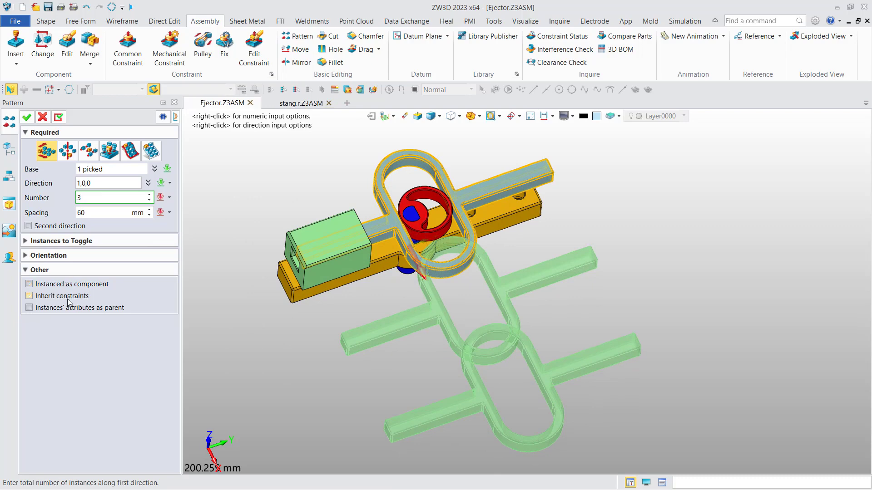
pyautogui.click(64, 298)
pyautogui.click(27, 117)
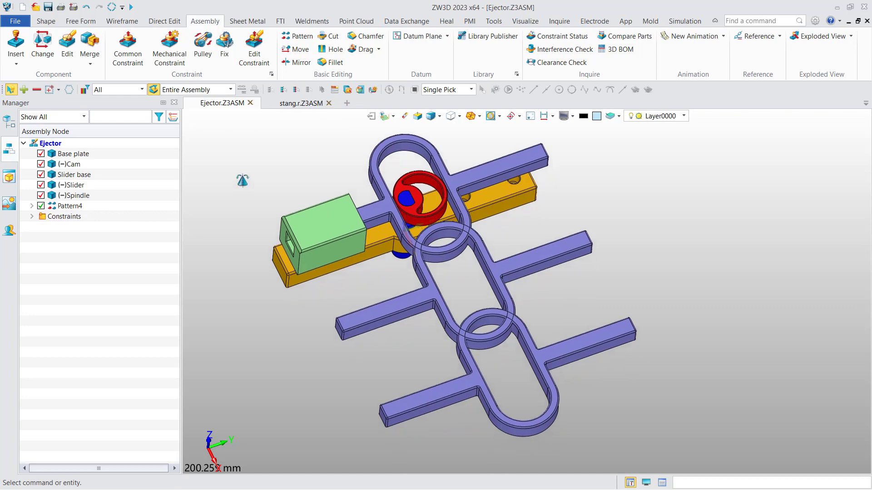
# Expand Pattern4 and reposition the original Slider.
pyautogui.click(31, 206)
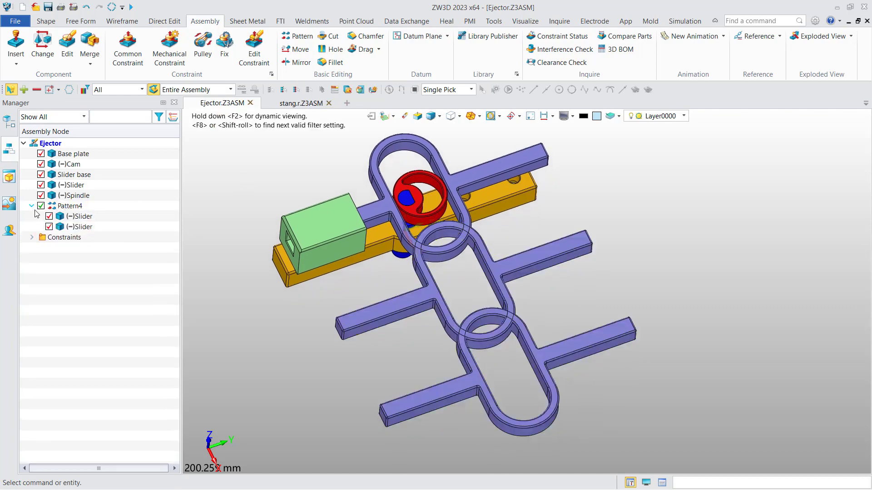
pyautogui.scroll(-2, 300, 200)
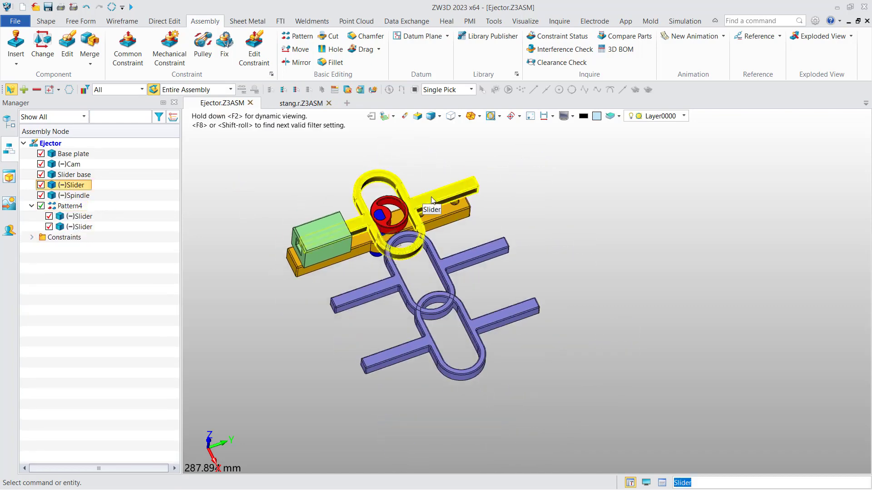
pyautogui.click(435, 200)
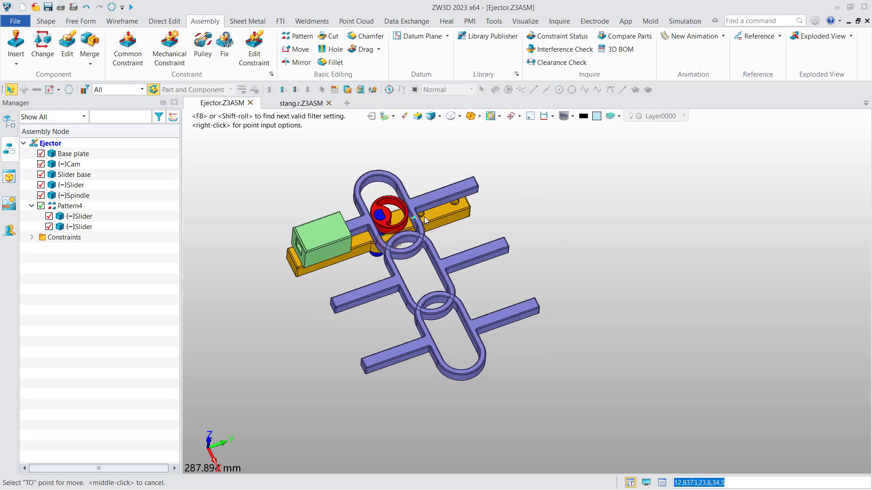
pyautogui.click(437, 215)
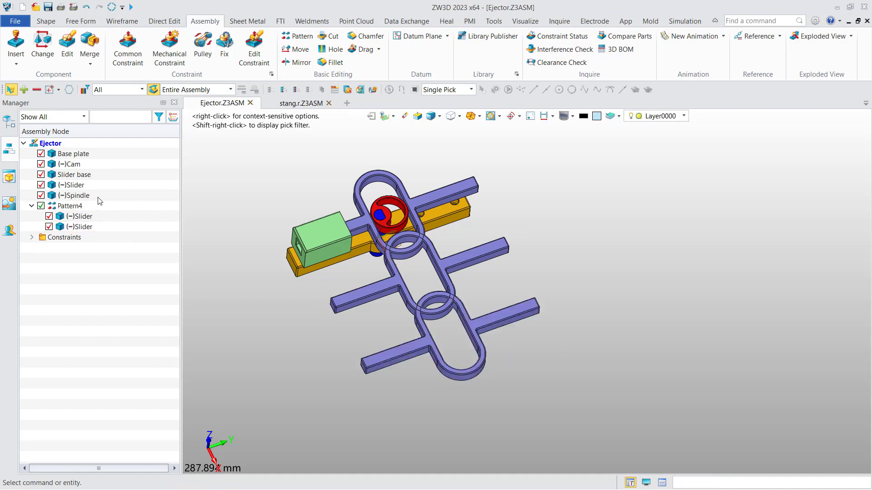
# Open Pattern4 for editing and cancel, then delete both patterned Slider copies.
pyautogui.rightClick(68, 206)
pyautogui.click(81, 212)
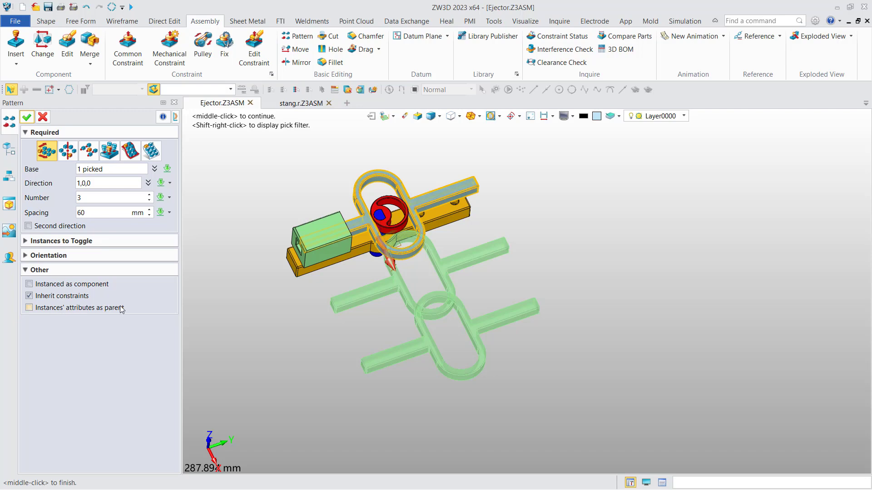
pyautogui.click(43, 117)
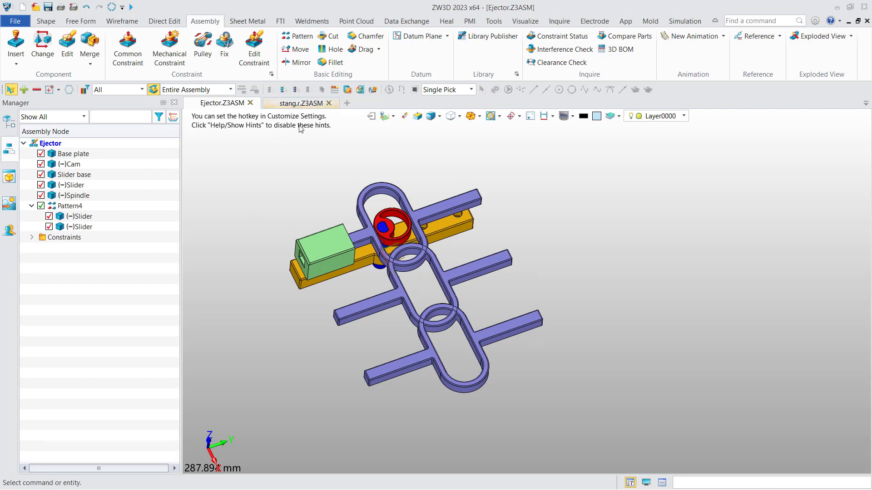
pyautogui.click(423, 362)
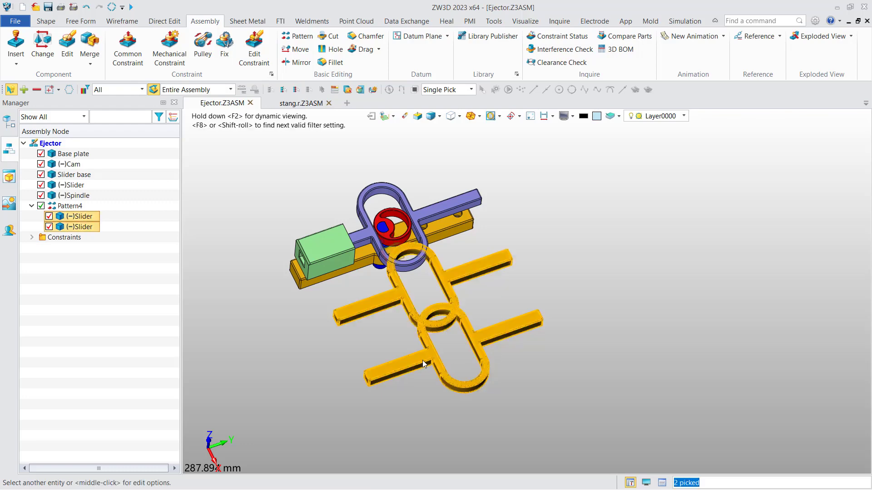
pyautogui.press('Delete')
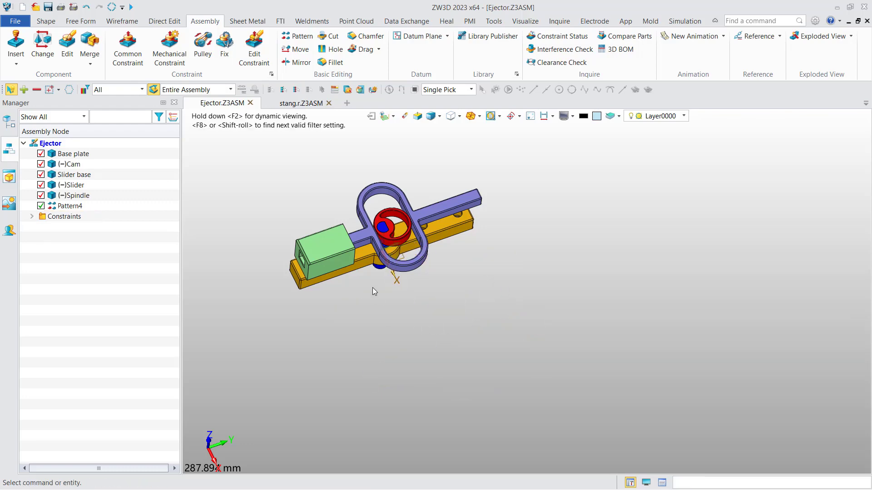
pyautogui.scroll(3, 374, 292)
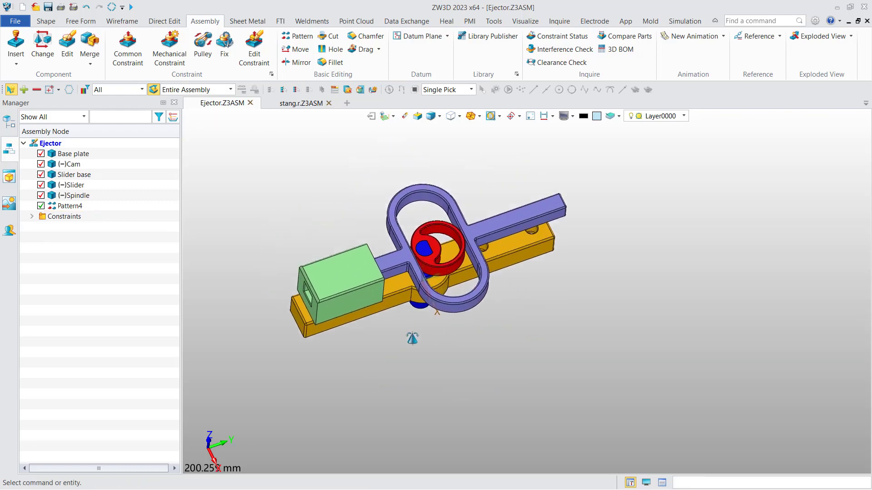
# Mirror the Slider base about the Default CSYS_XZ plane.
pyautogui.click(299, 66)
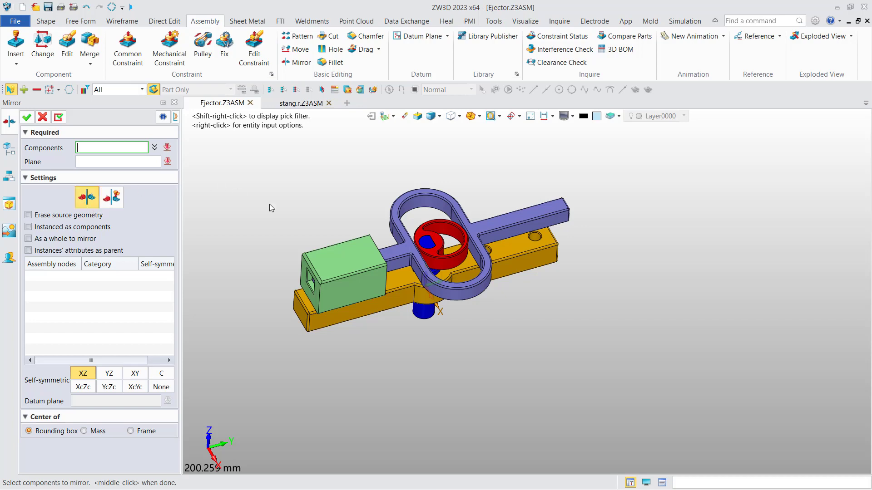
pyautogui.click(341, 275)
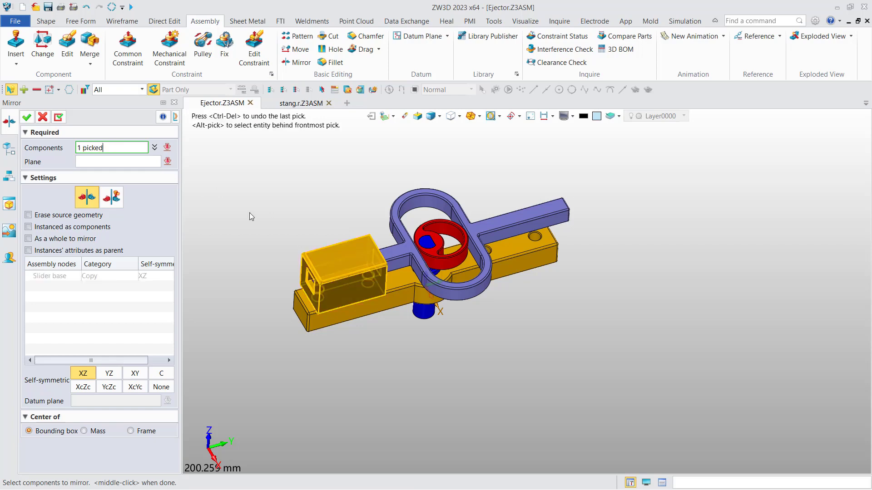
pyautogui.click(124, 162)
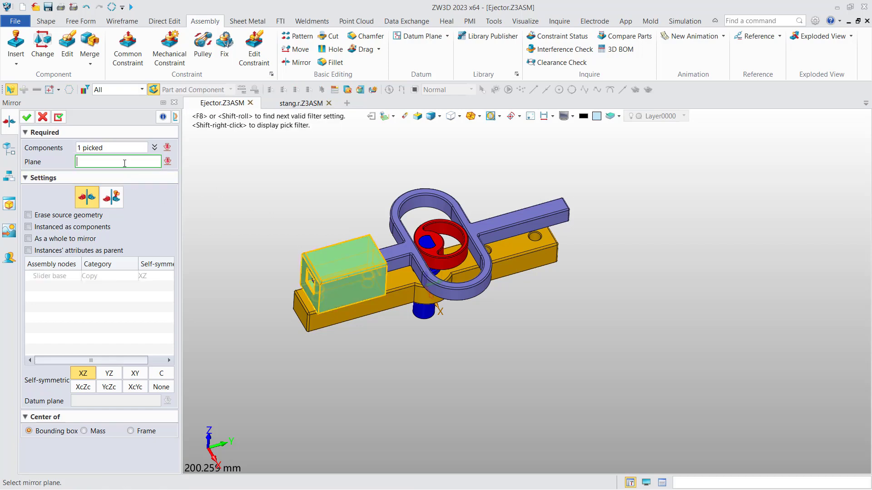
pyautogui.click(429, 286)
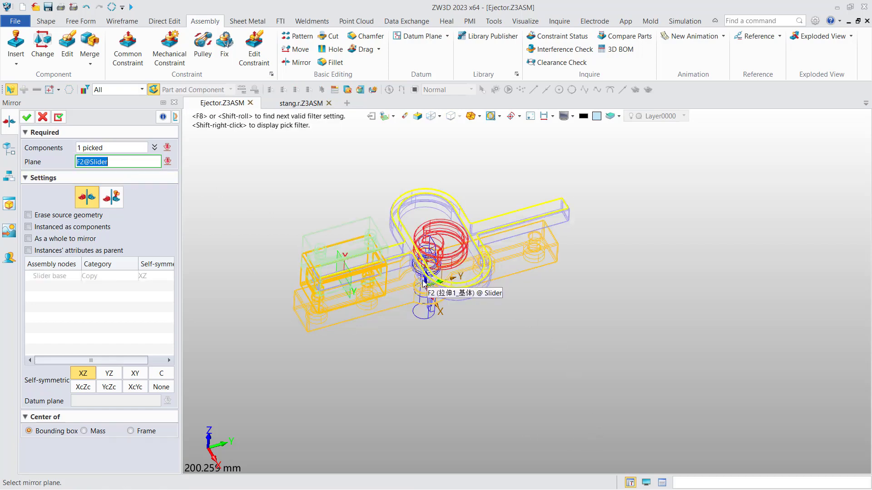
pyautogui.scroll(2, 439, 304)
pyautogui.scroll(5, 436, 291)
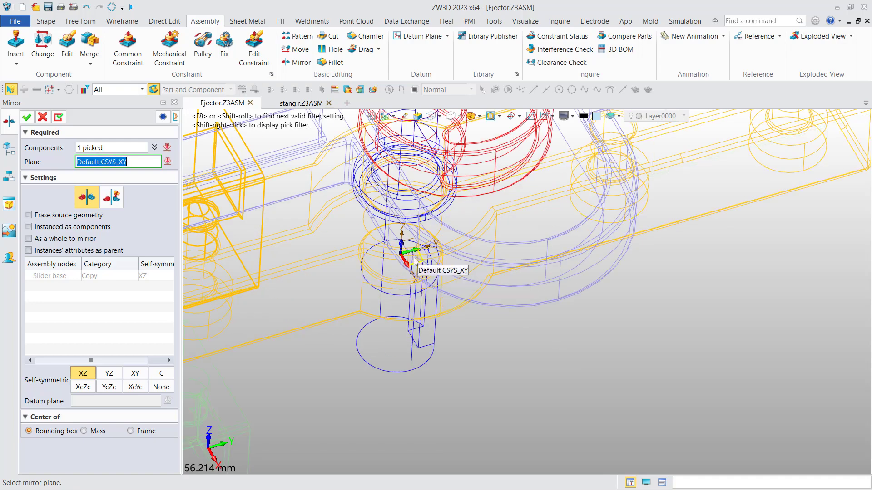
pyautogui.click(410, 260)
pyautogui.hotkey('ctrl', 'f')
pyautogui.scroll(-7, 482, 293)
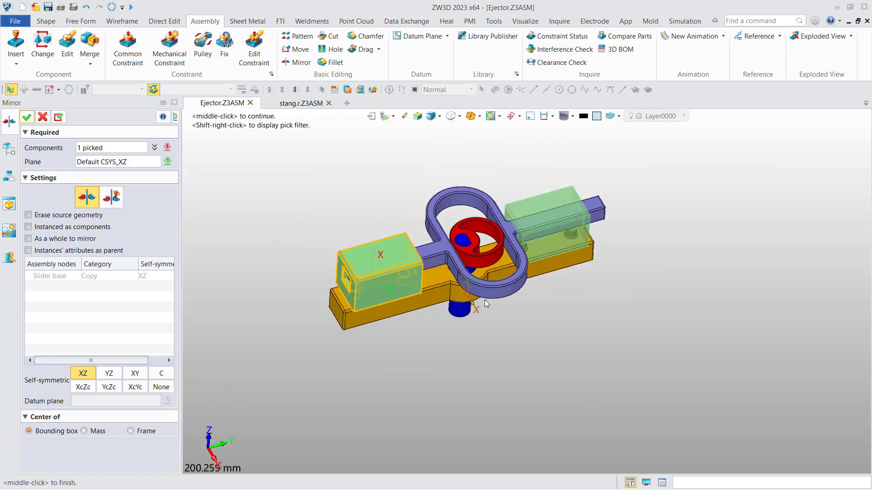
# Cycle the self-symmetric option through None, XZ, YZ and XY, ending on Customize.
pyautogui.moveTo(378, 214)
pyautogui.mouseDown(button='right')
pyautogui.moveTo(393, 208)
pyautogui.moveTo(355, 221)
pyautogui.mouseUp(button='right')
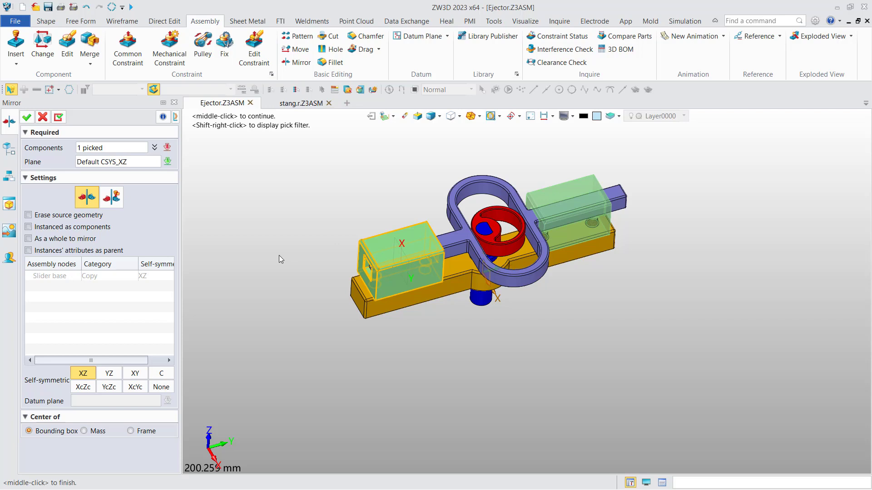
pyautogui.click(162, 387)
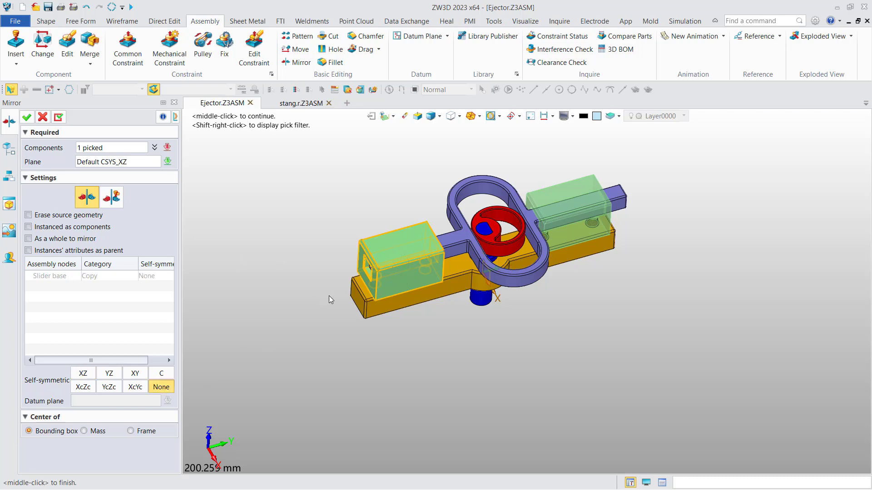
pyautogui.click(83, 378)
pyautogui.click(109, 373)
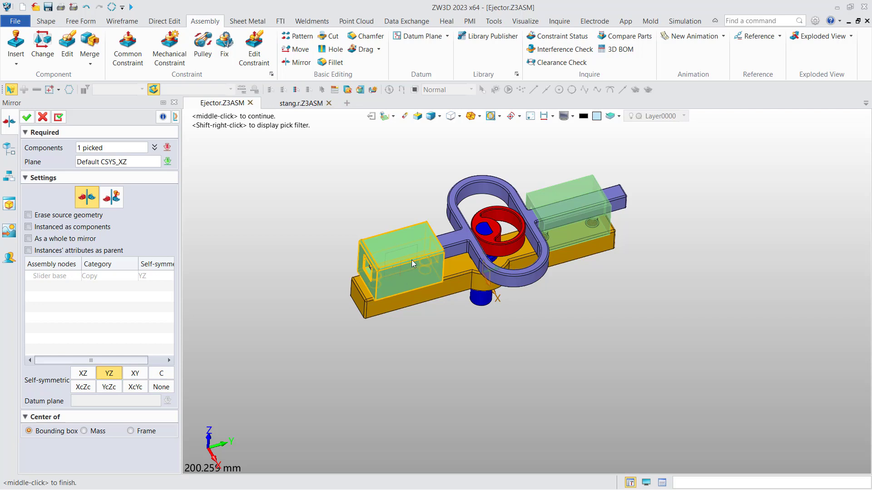
pyautogui.click(135, 374)
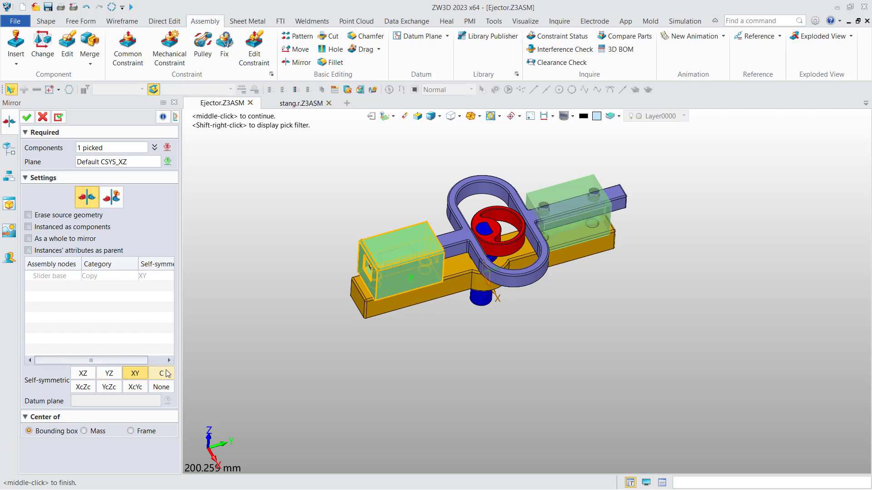
pyautogui.click(163, 373)
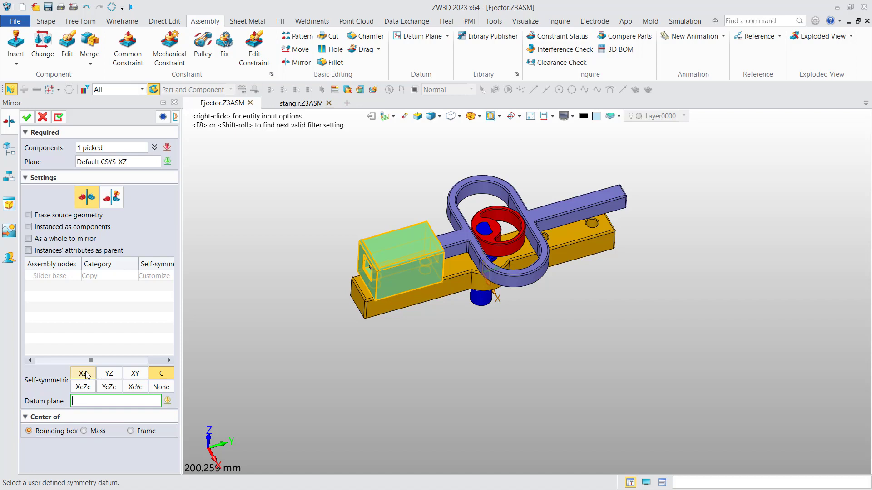
# Try self-symmetric XcZc and YcZc, settling on XcYc.
pyautogui.click(83, 389)
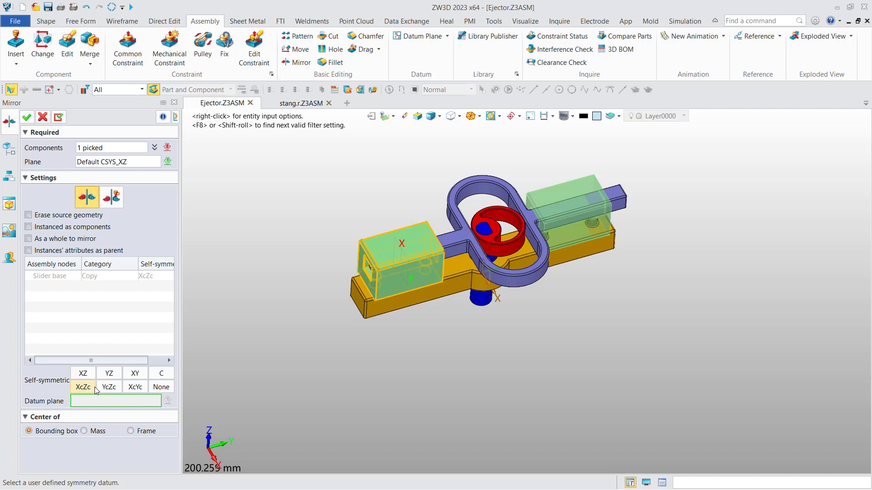
pyautogui.click(109, 389)
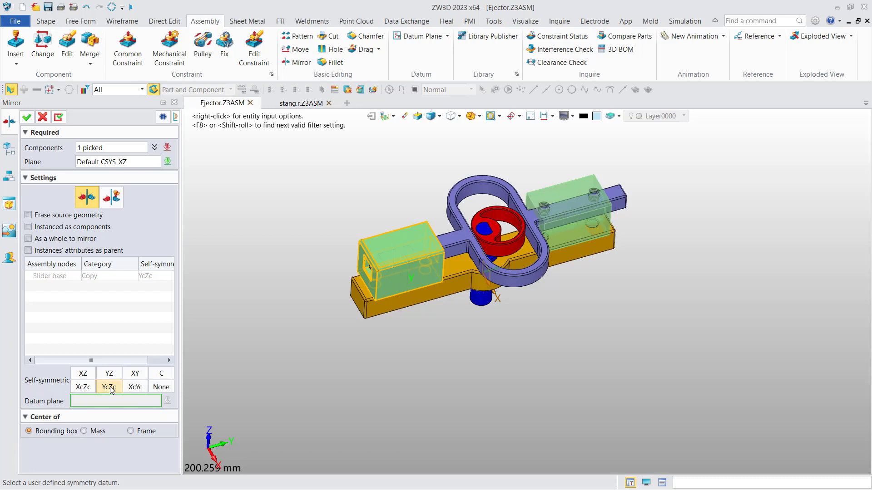
pyautogui.click(135, 387)
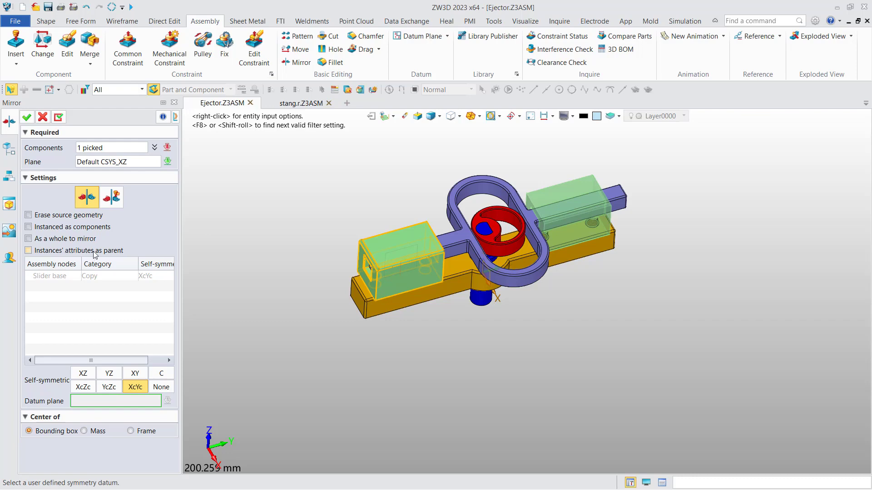
# Apply the mirror to create Mirror2 and inspect the new Slider base block.
pyautogui.click(27, 117)
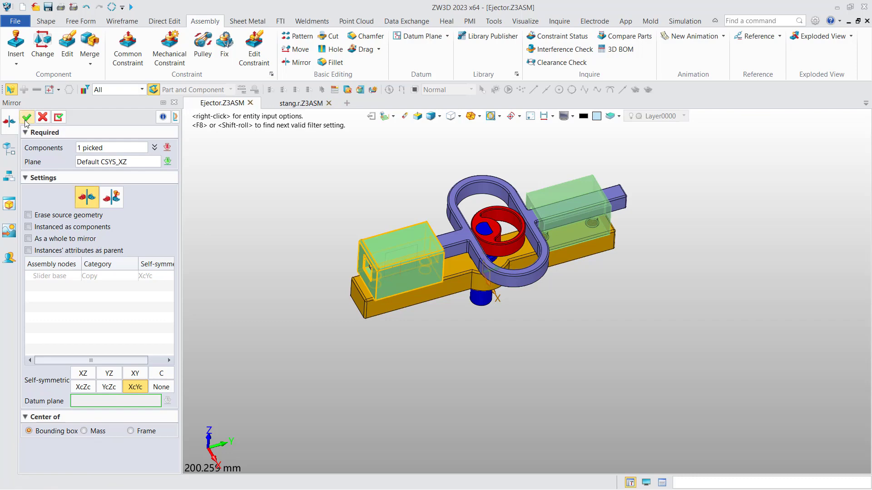
pyautogui.moveTo(348, 219)
pyautogui.mouseDown(button='middle')
pyautogui.moveTo(332, 222)
pyautogui.moveTo(346, 207)
pyautogui.moveTo(347, 230)
pyautogui.mouseUp(button='middle')
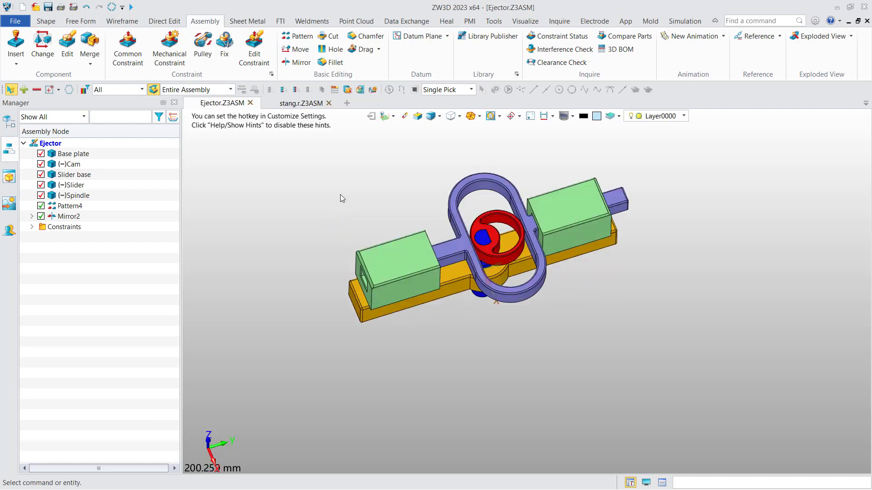
# Bring the stang.r.Z3ASM handlebar assembly into view and launch Mirror.
pyautogui.click(302, 103)
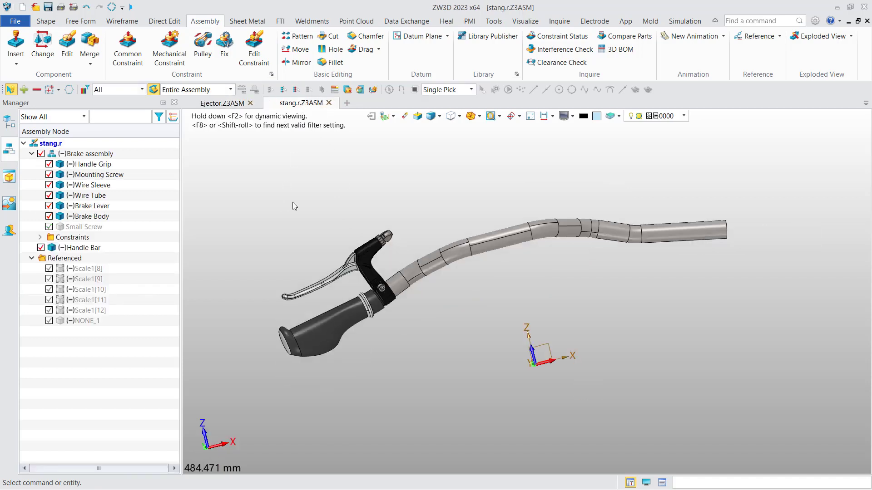
pyautogui.moveTo(286, 204); pyautogui.dragTo(250, 211, button='middle')
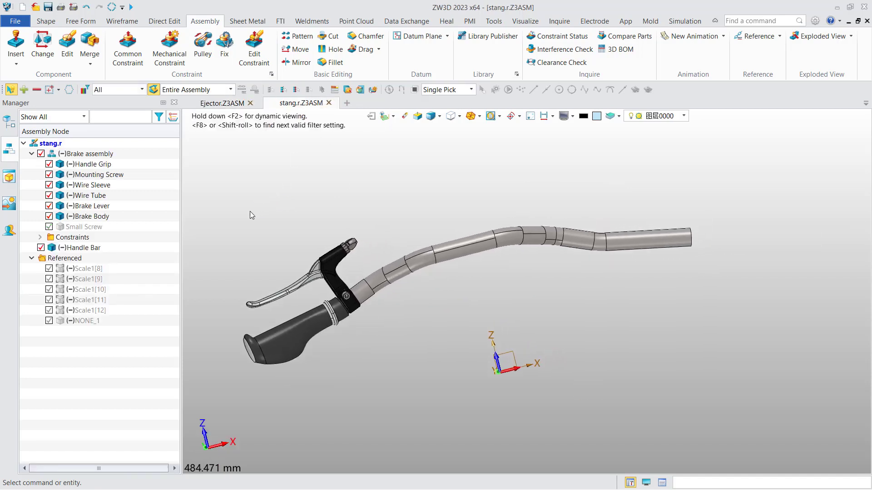
pyautogui.moveTo(250, 211); pyautogui.dragTo(258, 183, button='middle')
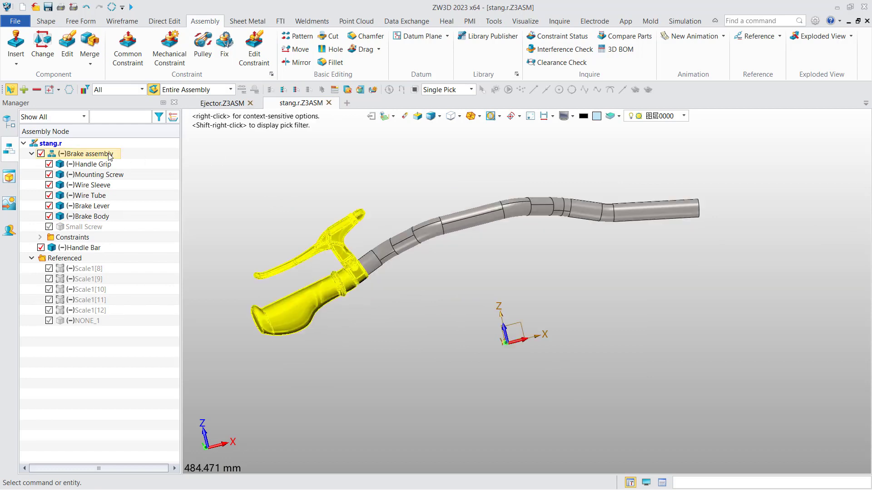
pyautogui.click(297, 62)
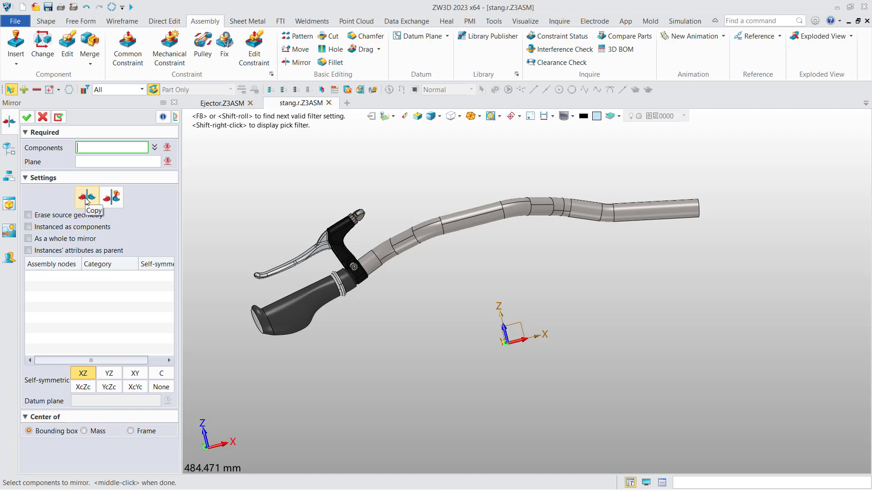
# Pick the brake assembly as the mirror component and Default CSYS YZ as the mirror plane.
pyautogui.click(339, 263)
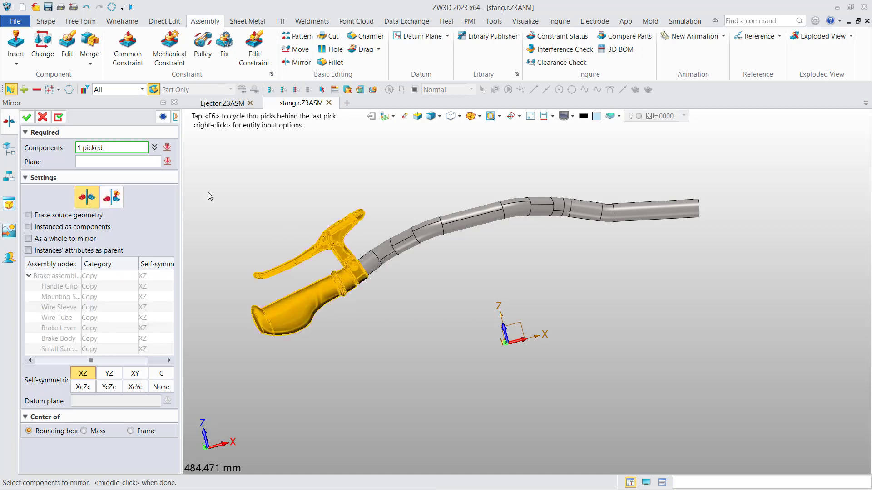
pyautogui.click(141, 165)
pyautogui.moveTo(463, 354); pyautogui.dragTo(507, 326, button='middle')
pyautogui.click(505, 326)
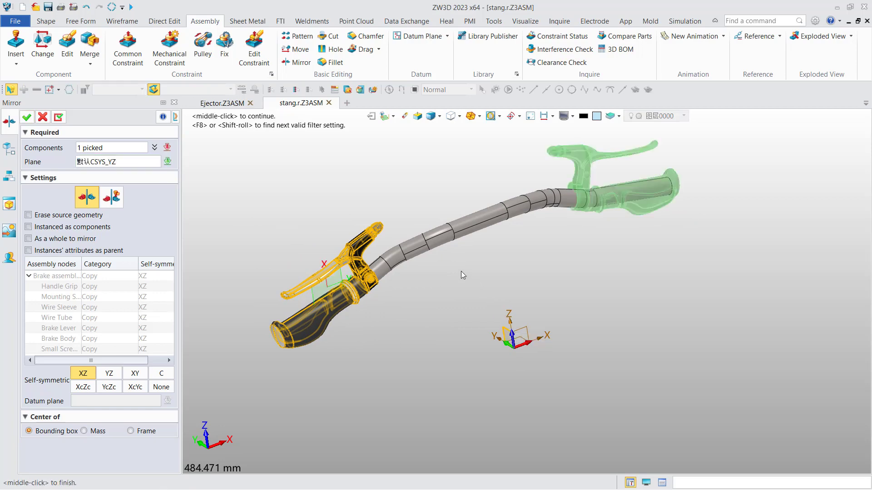
# Orbit and zoom to inspect the mirrored brake preview at the opposite handlebar end.
pyautogui.moveTo(462, 271); pyautogui.dragTo(525, 249, button='middle')
pyautogui.moveTo(525, 249); pyautogui.dragTo(521, 246, button='right')
pyautogui.hotkey('ctrl', 'Left')
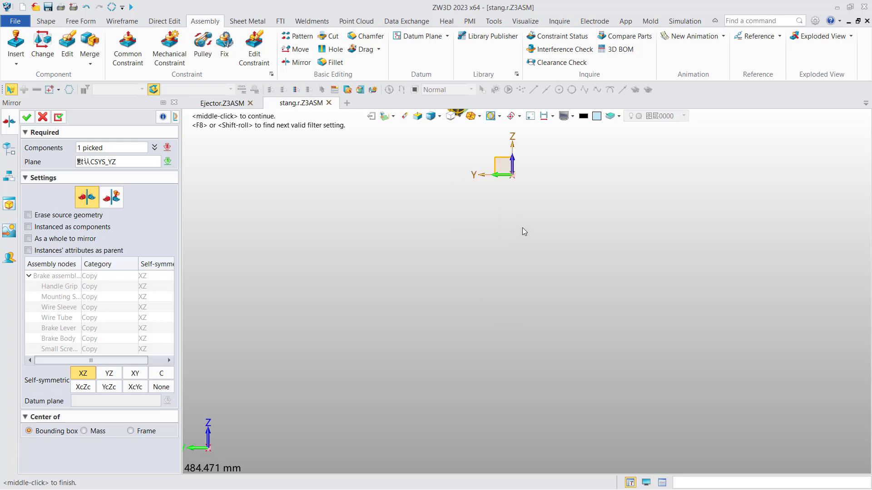
pyautogui.moveTo(502, 208); pyautogui.dragTo(500, 424, button='middle')
pyautogui.scroll(3, 456, 225)
pyautogui.scroll(1, 456, 225)
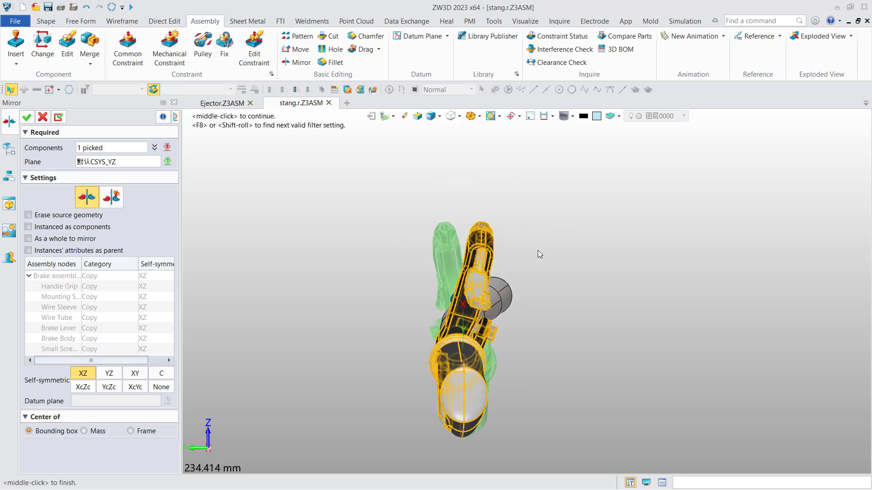
pyautogui.moveTo(537, 264); pyautogui.dragTo(455, 280, button='right')
# Try the YZ, XY, XcYc and XcZc self-symmetry options, then settle on YcZc.
pyautogui.scroll(-4, 476, 272)
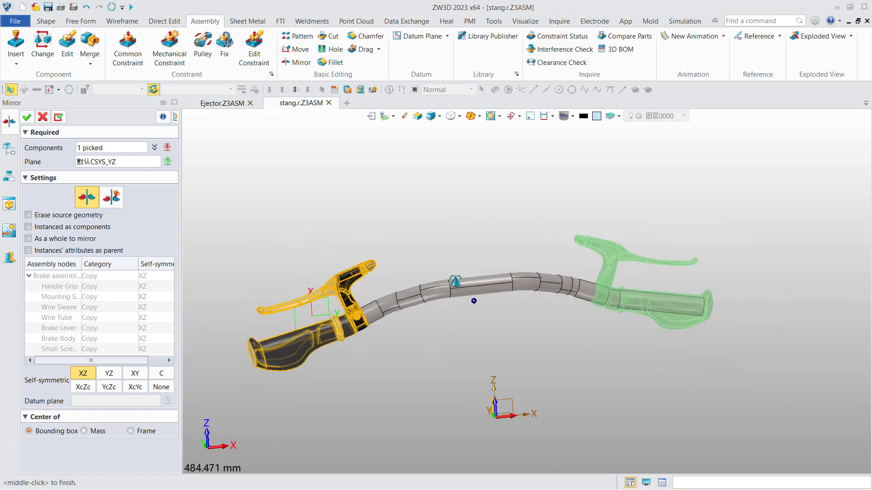
pyautogui.click(109, 376)
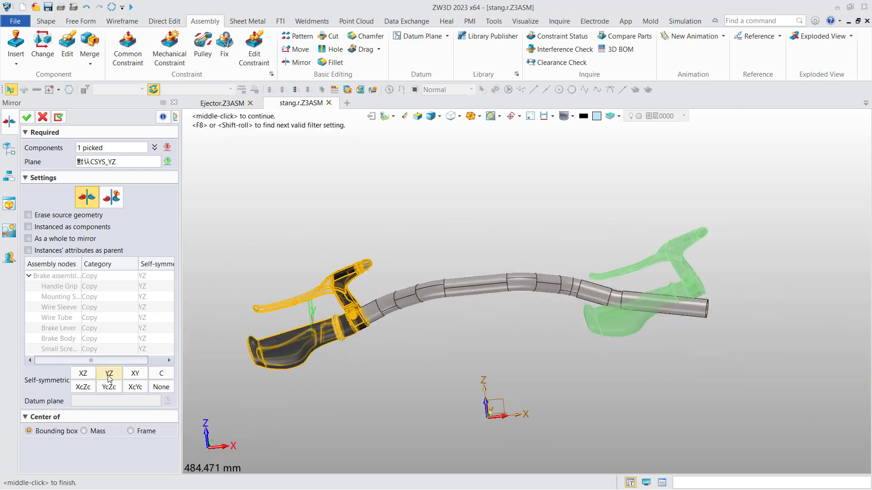
pyautogui.click(135, 375)
pyautogui.click(138, 389)
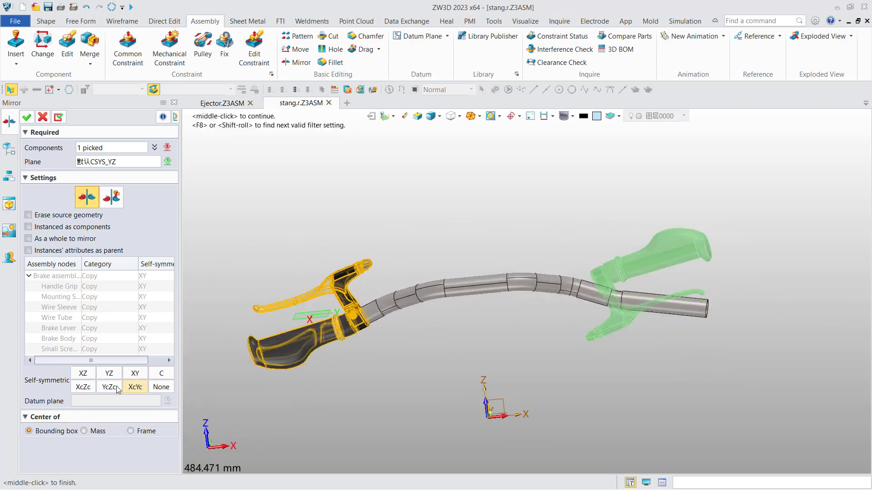
pyautogui.click(103, 390)
pyautogui.click(83, 389)
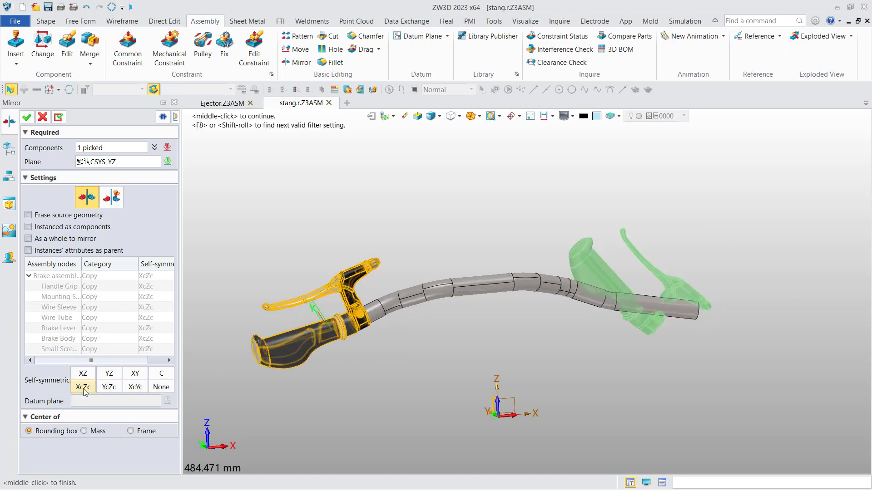
pyautogui.click(111, 389)
# Orbit and pan to compare the original and mirrored brakes from end-on and front views.
pyautogui.moveTo(390, 340); pyautogui.dragTo(461, 356, button='right')
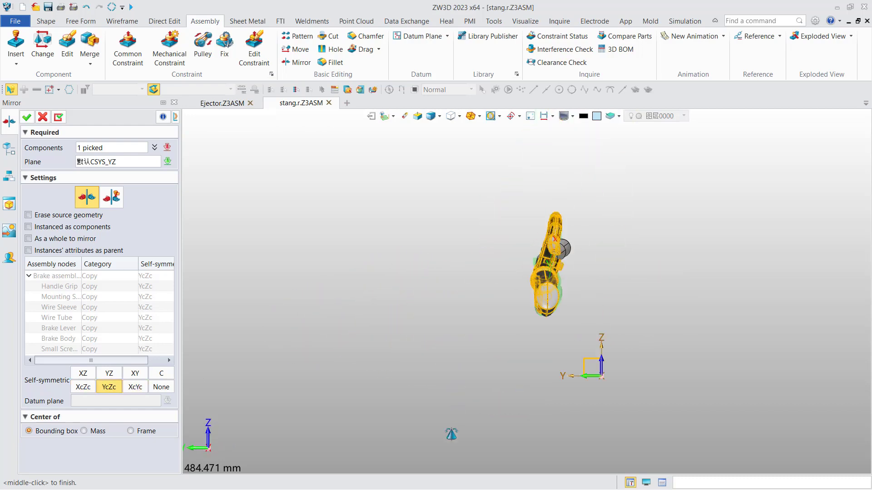
pyautogui.scroll(5, 454, 356)
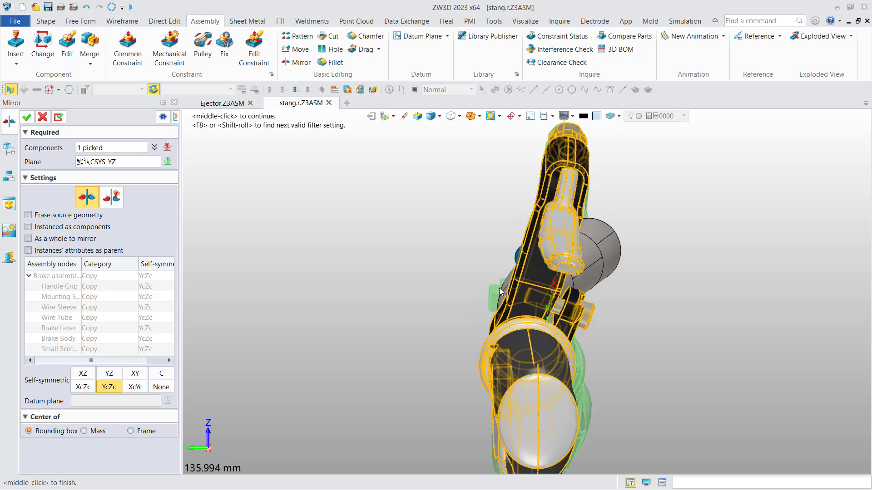
pyautogui.scroll(-2, 577, 359)
pyautogui.scroll(3, 592, 394)
pyautogui.moveTo(565, 357); pyautogui.dragTo(512, 254, button='middle')
pyautogui.scroll(-5, 503, 317)
pyautogui.moveTo(500, 316); pyautogui.dragTo(426, 195, button='right')
pyautogui.scroll(-3, 427, 191)
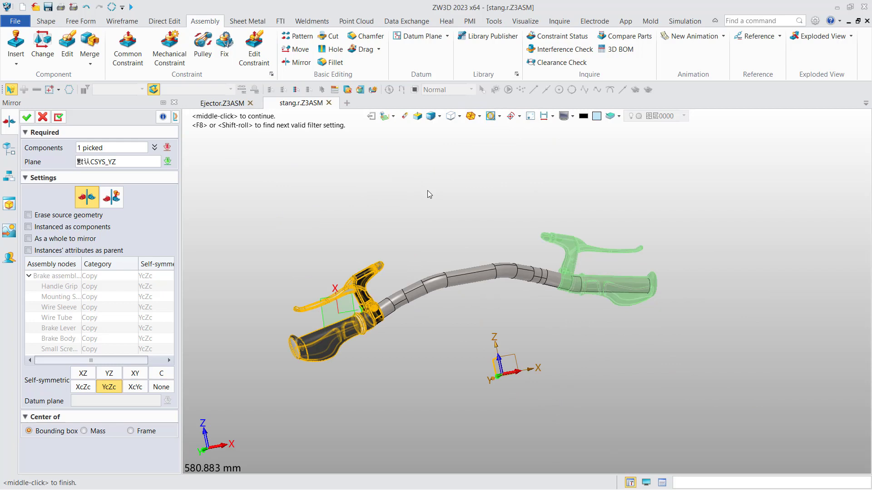
# Switch the brake mirror to associative duplicate mode.
pyautogui.click(108, 199)
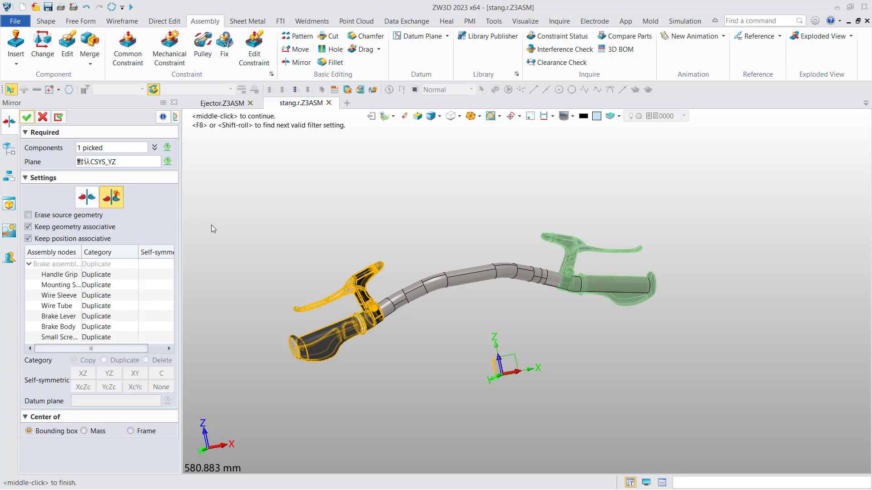
pyautogui.moveTo(406, 237); pyautogui.dragTo(389, 221, button='middle')
pyautogui.moveTo(391, 219); pyautogui.dragTo(377, 227, button='right')
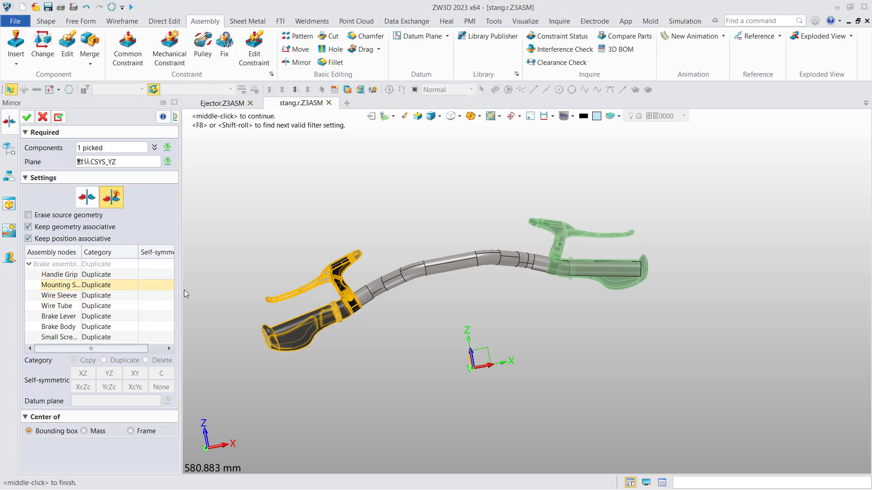
pyautogui.scroll(10, 356, 262)
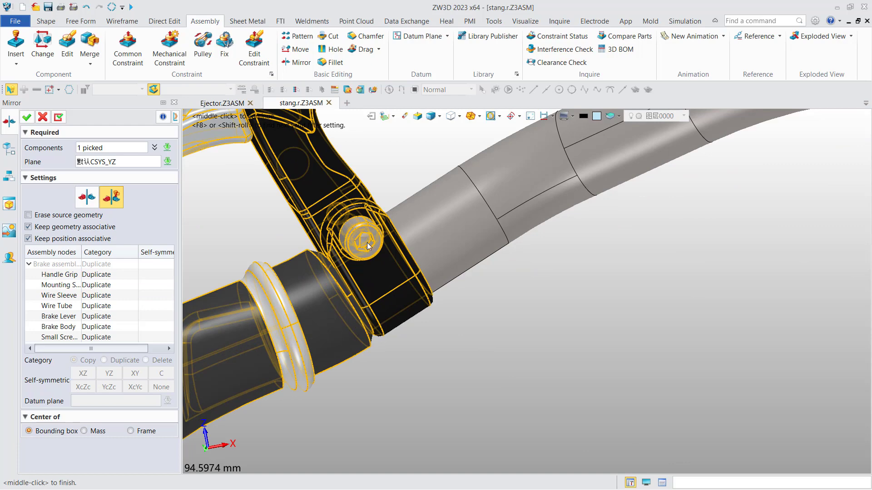
pyautogui.scroll(-8, 357, 242)
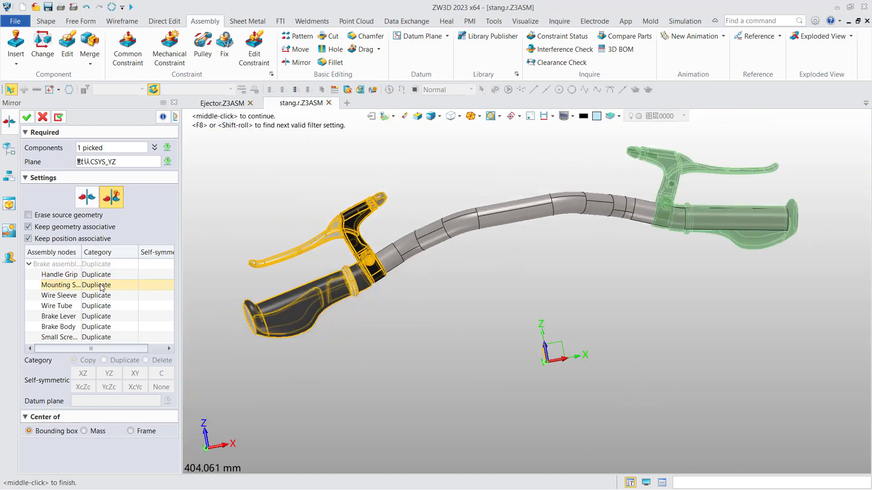
# Make the Mounting Screw a Copy with XcZc self-symmetry and inspect the mirrored clamp.
pyautogui.click(104, 285)
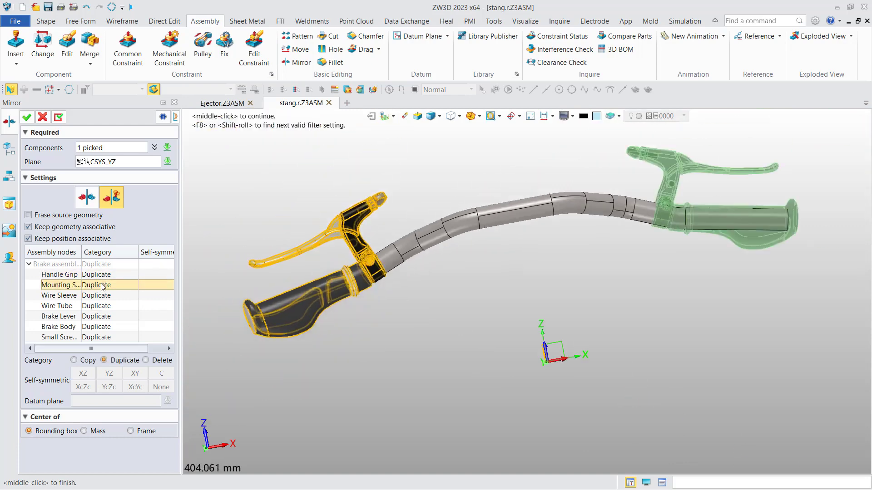
pyautogui.click(84, 362)
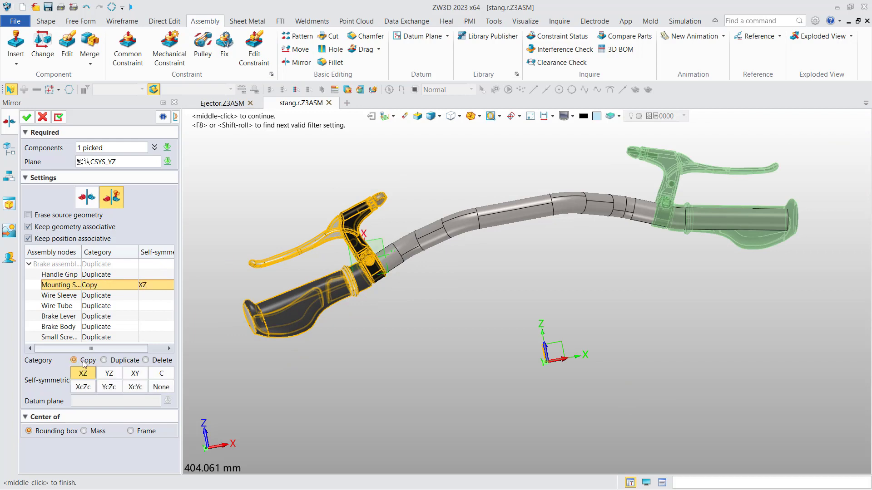
pyautogui.click(83, 391)
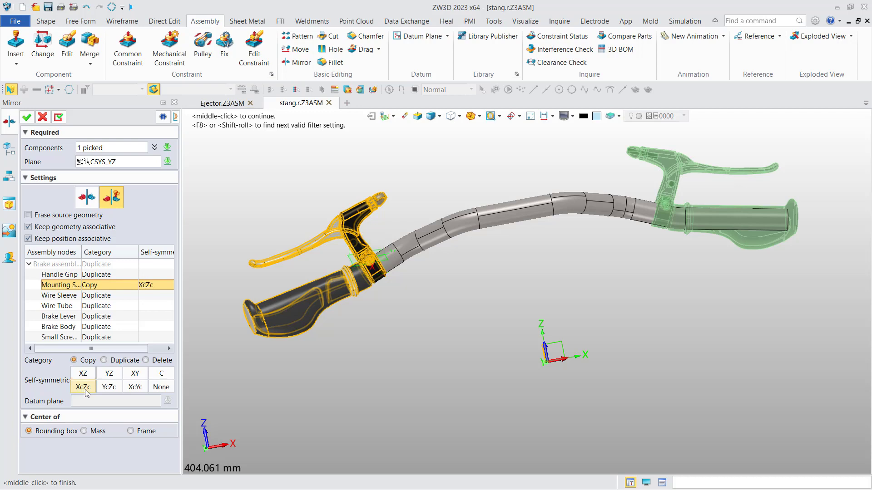
pyautogui.scroll(3, 643, 254)
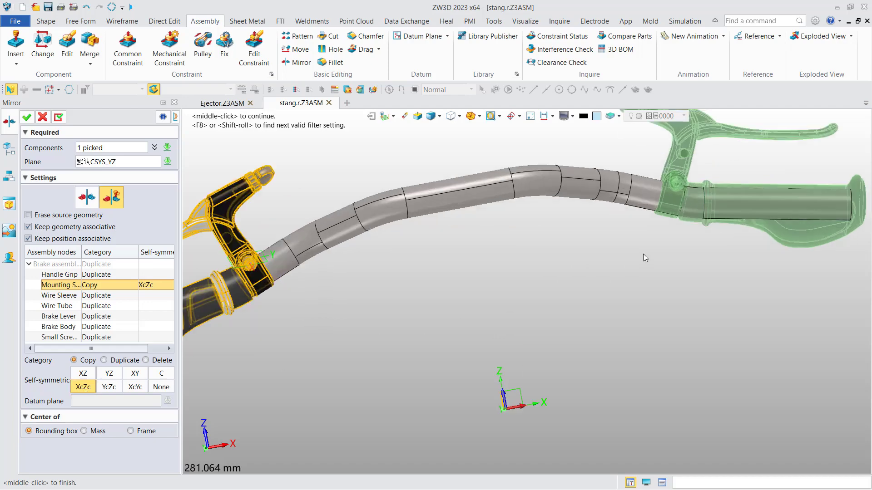
pyautogui.scroll(4, 797, 160)
pyautogui.moveTo(661, 208); pyautogui.dragTo(690, 224, button='right')
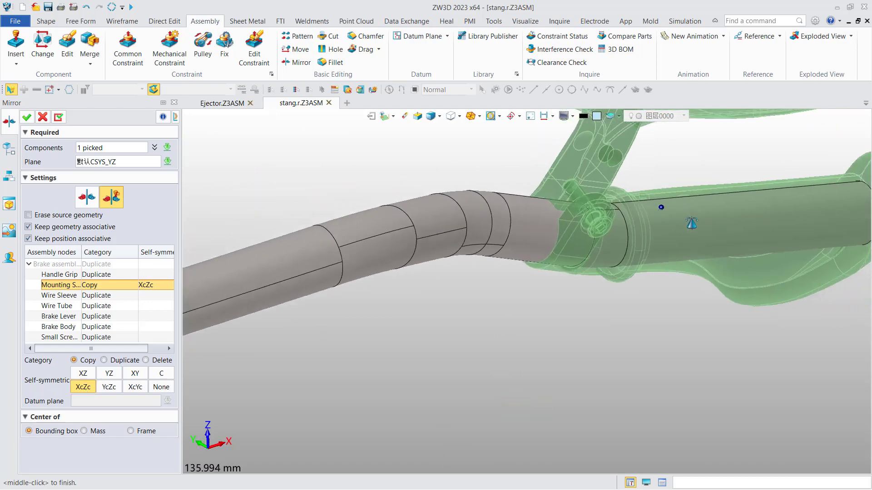
pyautogui.scroll(3, 552, 239)
pyautogui.moveTo(552, 239); pyautogui.dragTo(540, 232, button='right')
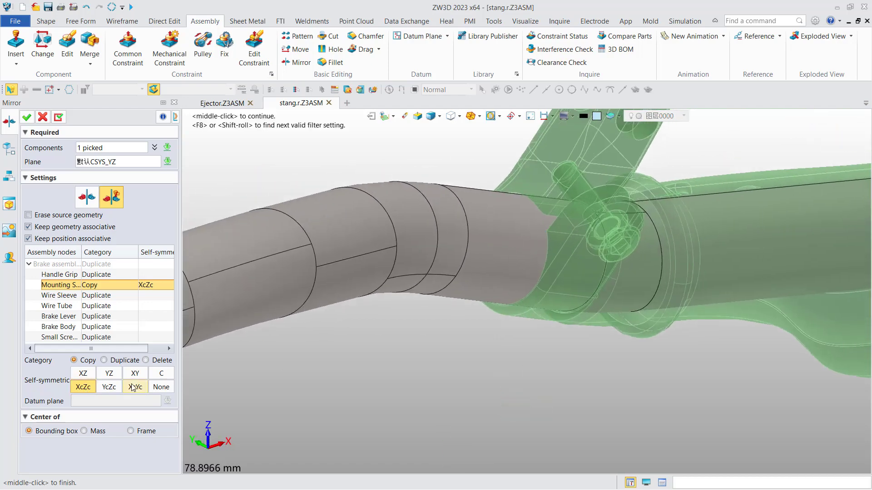
pyautogui.scroll(-1, 553, 246)
pyautogui.scroll(-8, 552, 245)
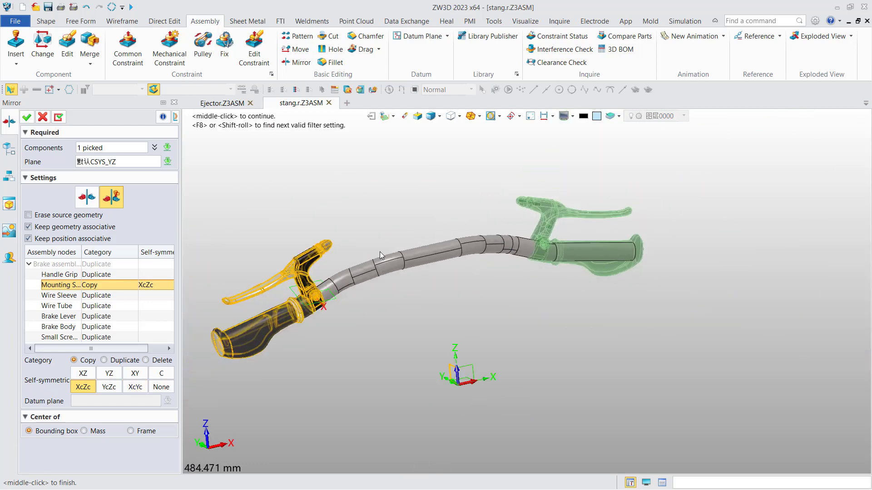
pyautogui.click(27, 117)
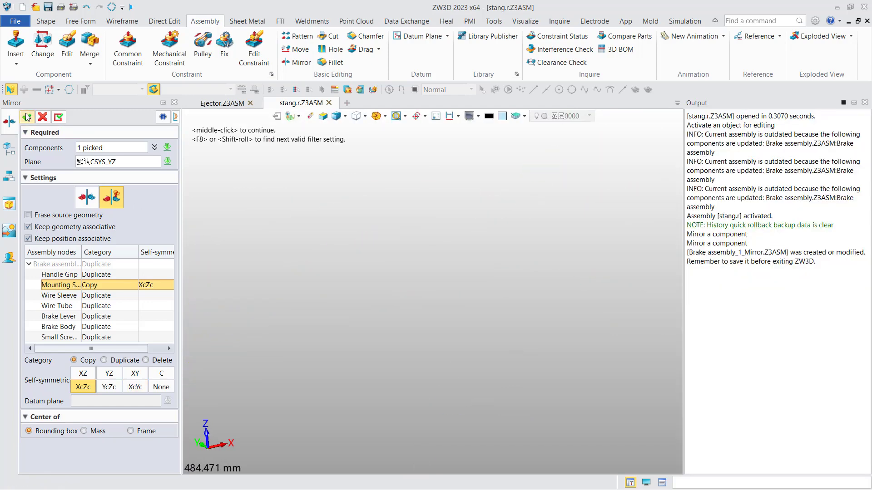
pyautogui.moveTo(395, 240); pyautogui.dragTo(432, 220, button='middle')
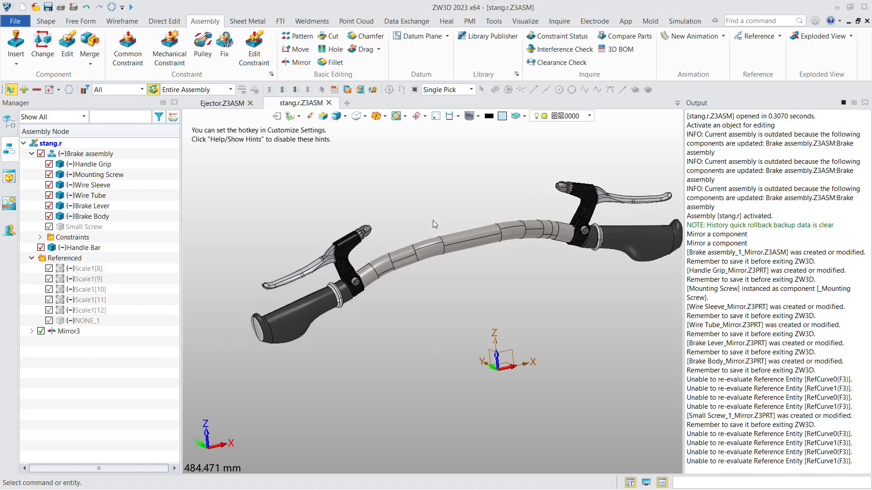
pyautogui.moveTo(432, 220); pyautogui.dragTo(404, 231, button='right')
pyautogui.click(31, 332)
pyautogui.click(40, 342)
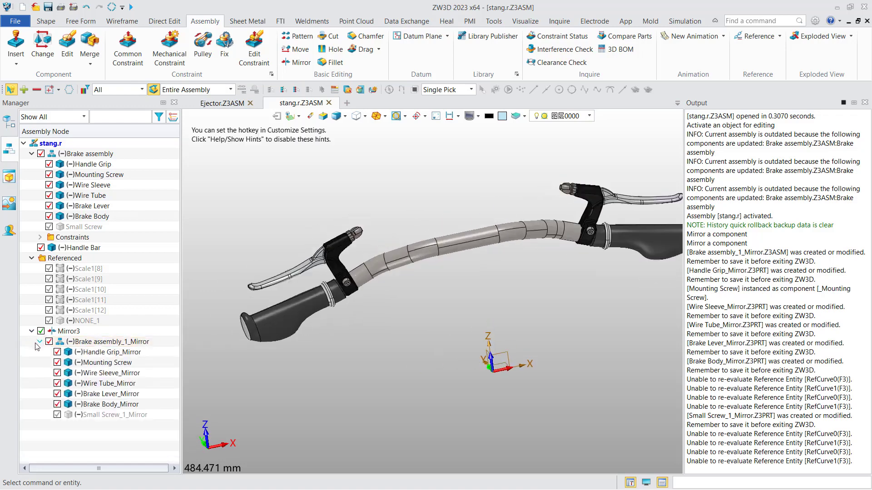
pyautogui.click(136, 340)
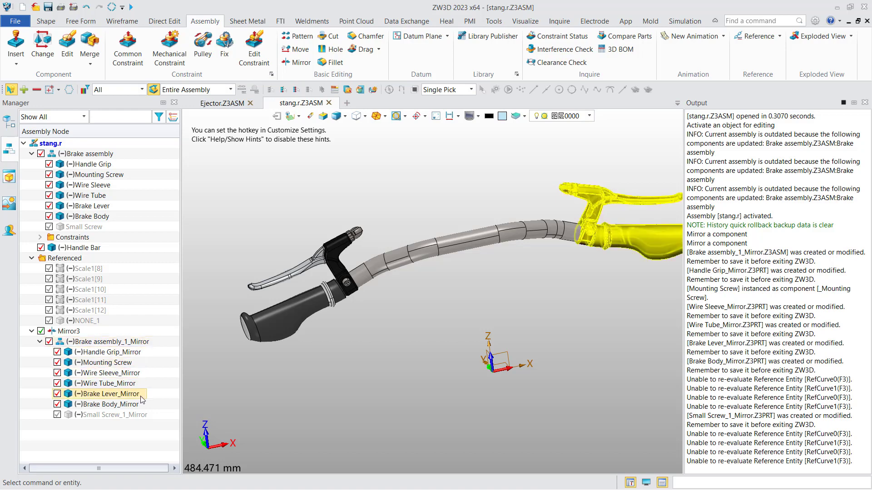
pyautogui.rightClick(135, 276)
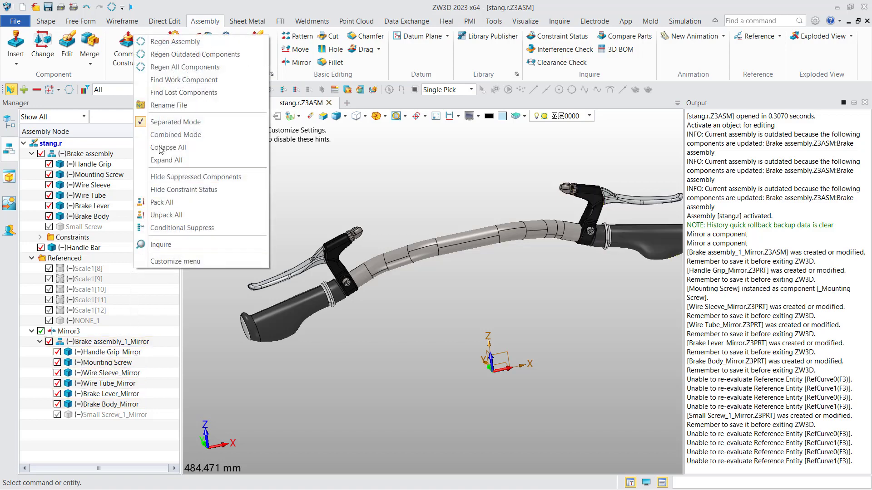
pyautogui.click(166, 106)
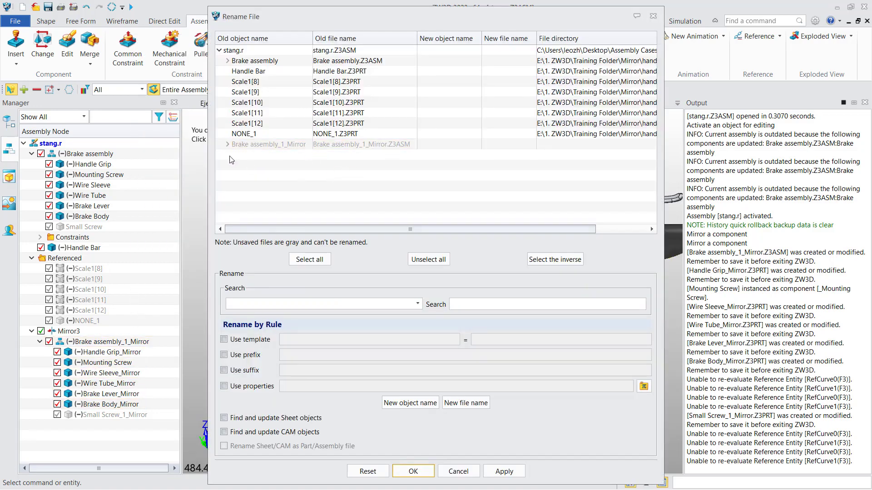
pyautogui.click(227, 144)
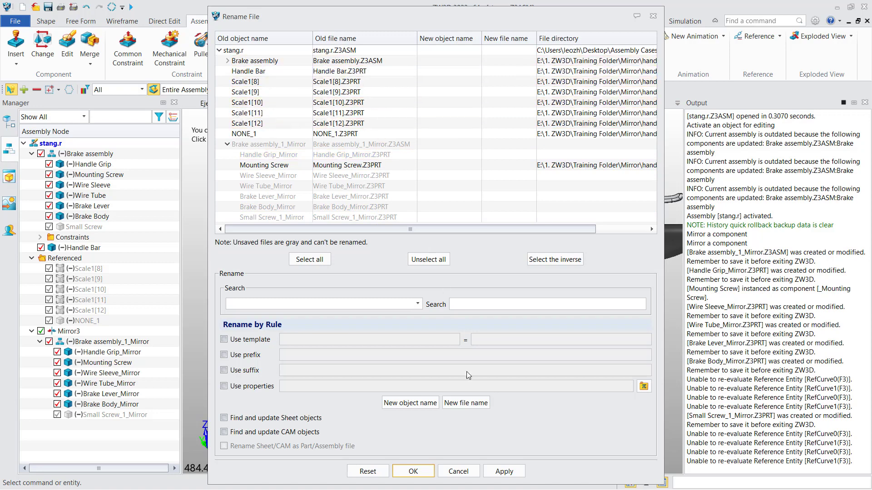
pyautogui.click(458, 472)
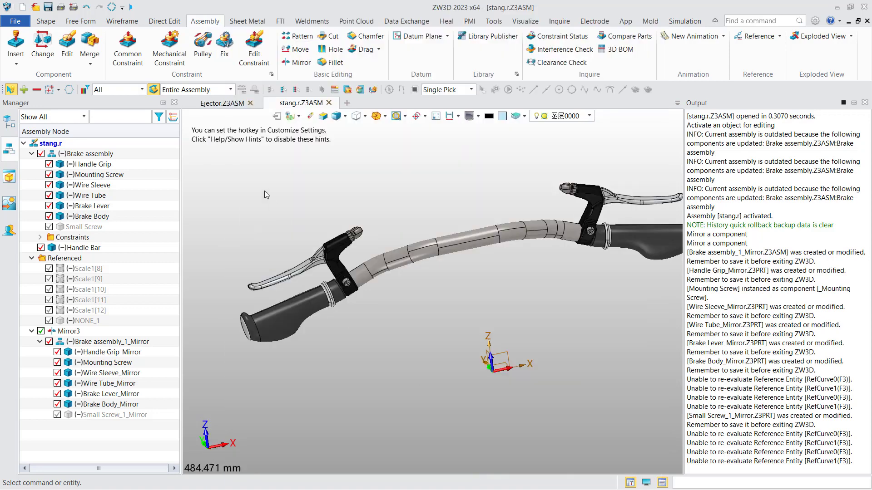
# Briefly open the Ejector's Rename File list from Tools, close it, and return to Assembly commands.
pyautogui.scroll(-2, 259, 202)
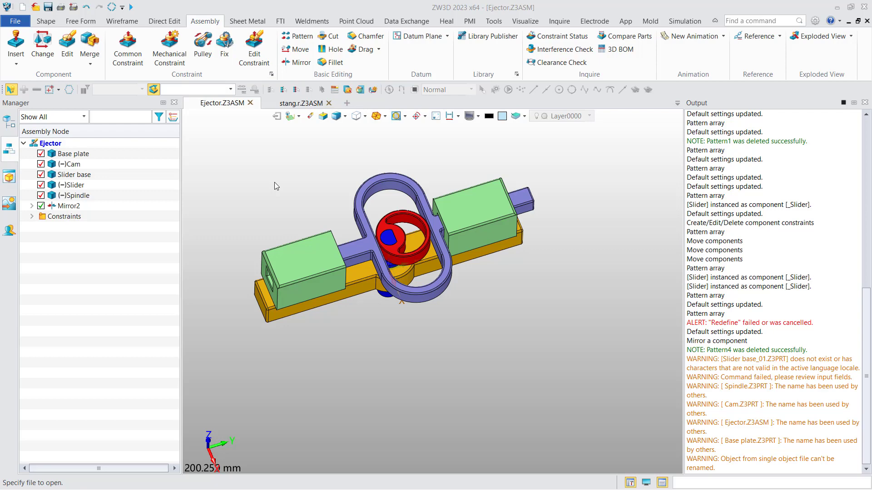
pyautogui.click(498, 22)
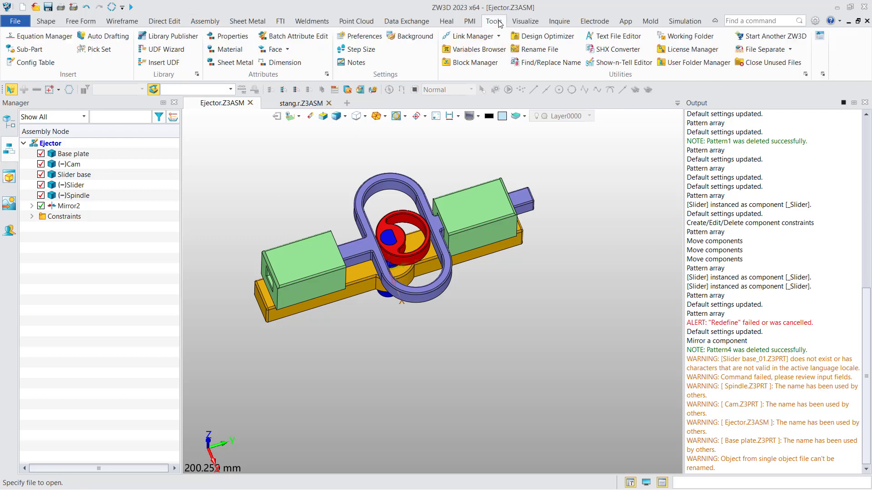
pyautogui.click(539, 49)
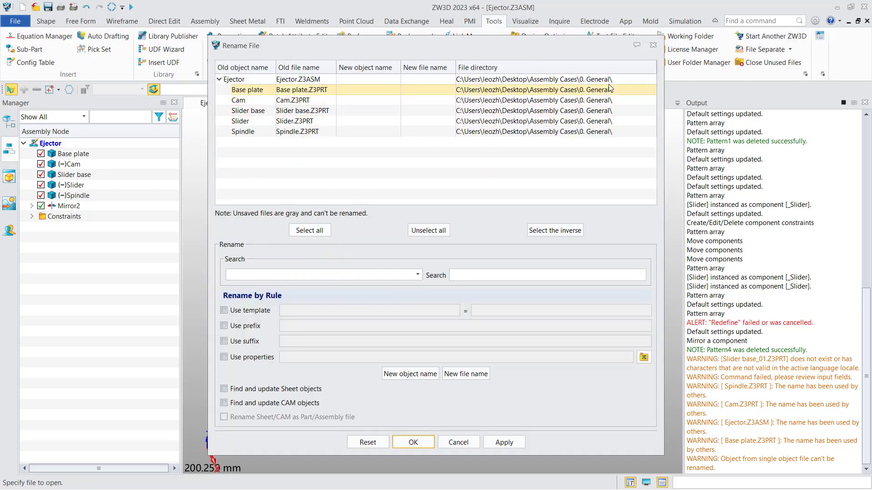
pyautogui.click(653, 45)
pyautogui.click(205, 21)
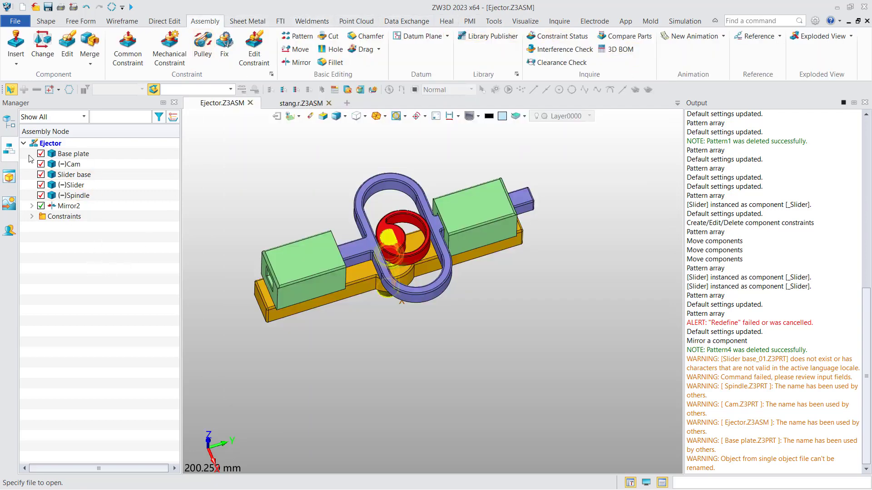
# Open Rename File from the assembly tree shortcut menu and set Search to Old object name.
pyautogui.rightClick(102, 272)
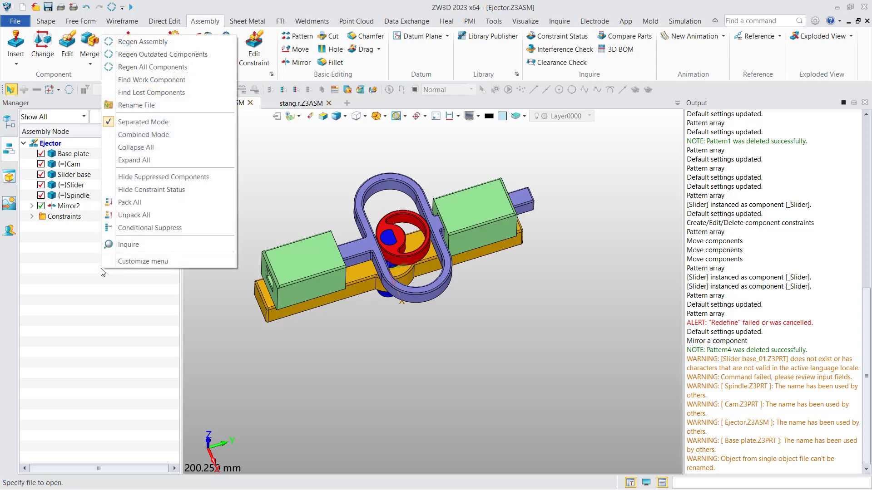
pyautogui.click(148, 105)
pyautogui.moveTo(342, 51); pyautogui.dragTo(325, 60)
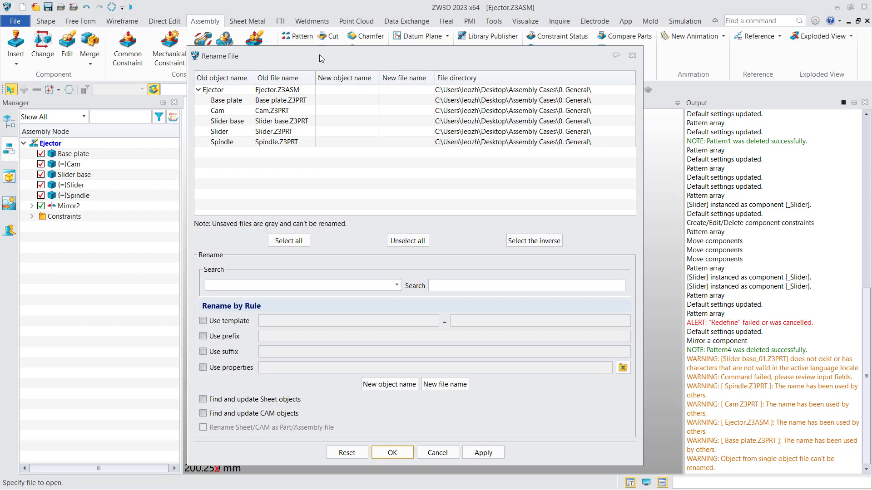
pyautogui.click(308, 97)
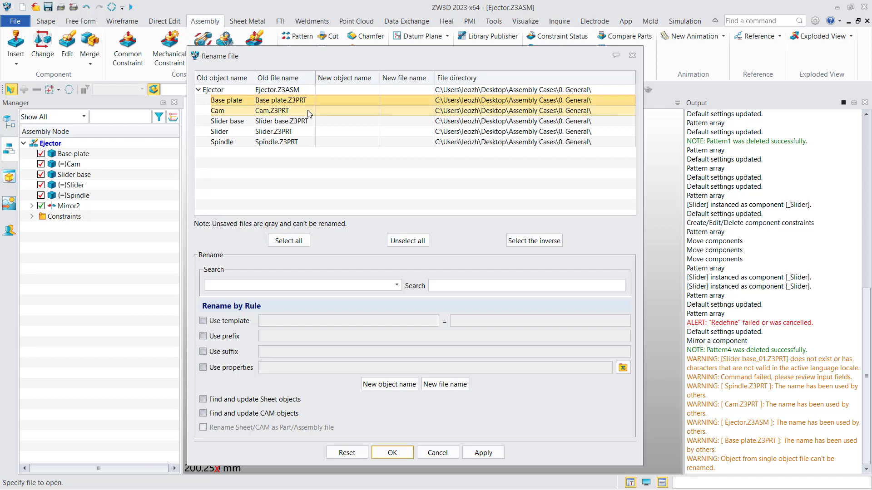
pyautogui.keyDown('ctrl'); pyautogui.click(307, 113); pyautogui.keyUp('ctrl')
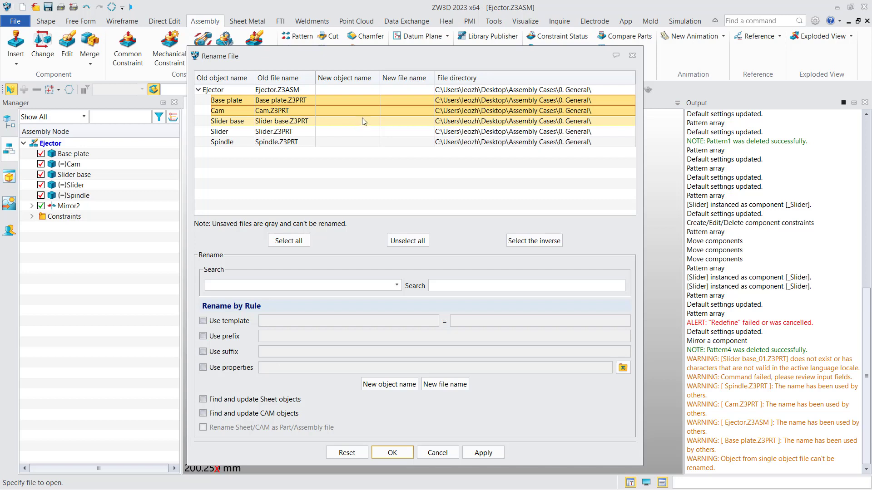
pyautogui.click(370, 173)
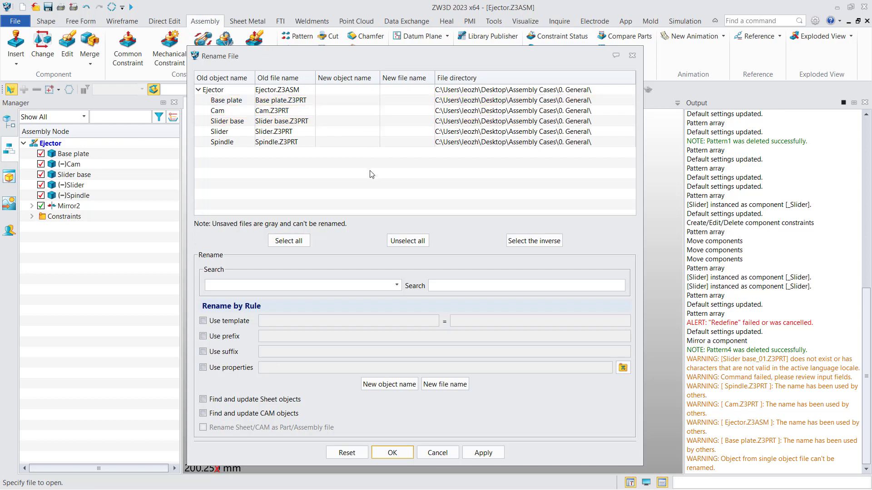
pyautogui.click(371, 287)
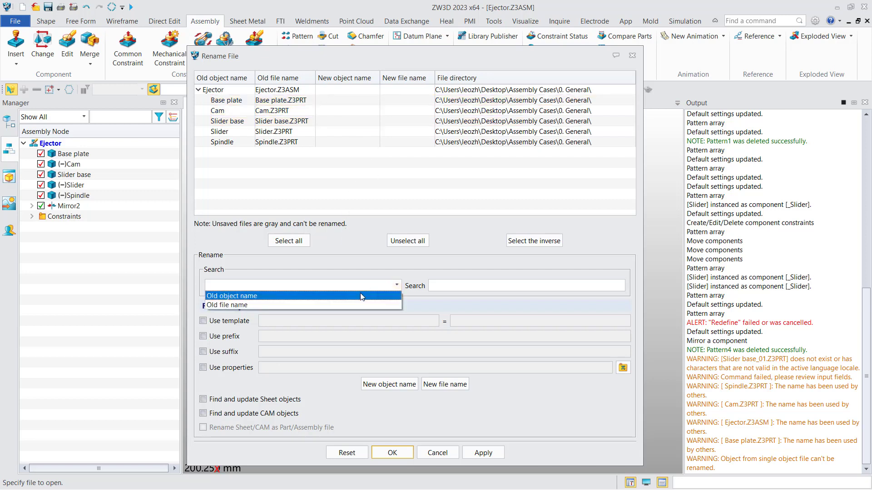
pyautogui.click(362, 296)
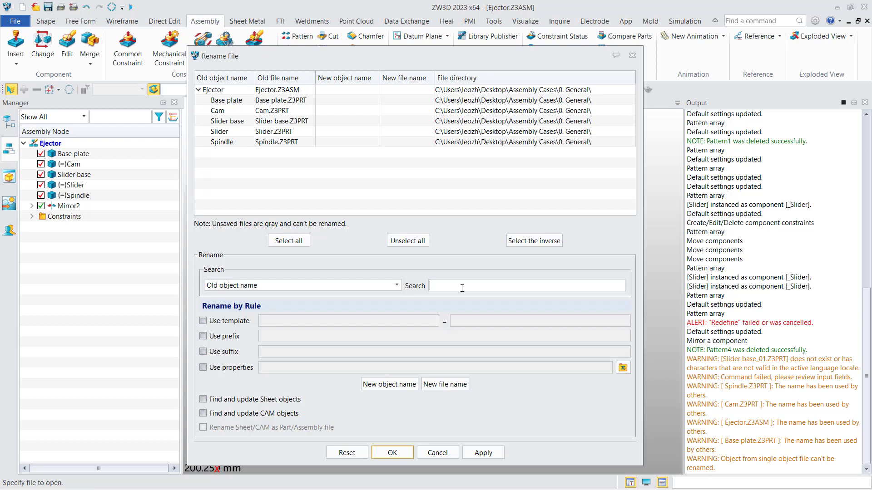
# Search for 'Sp' and enter Spindle2 as the Spindle part's new file name.
pyautogui.write('Sp')
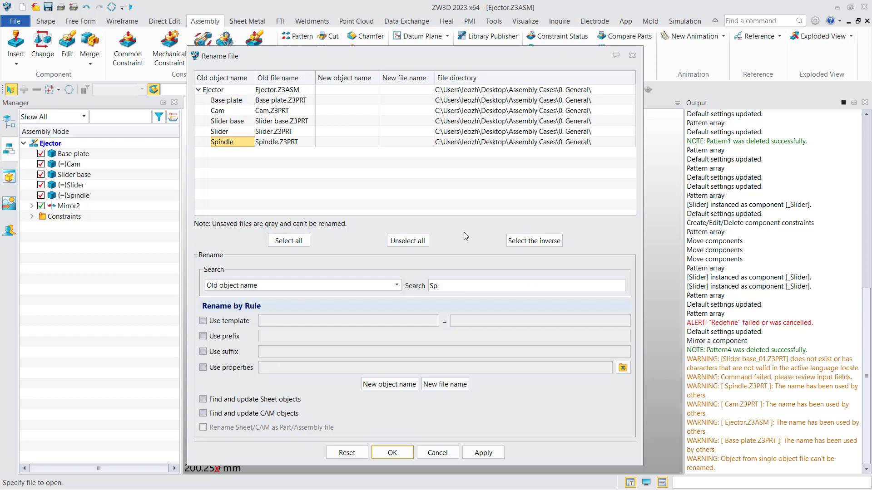
pyautogui.click(230, 146)
pyautogui.doubleClick(408, 145)
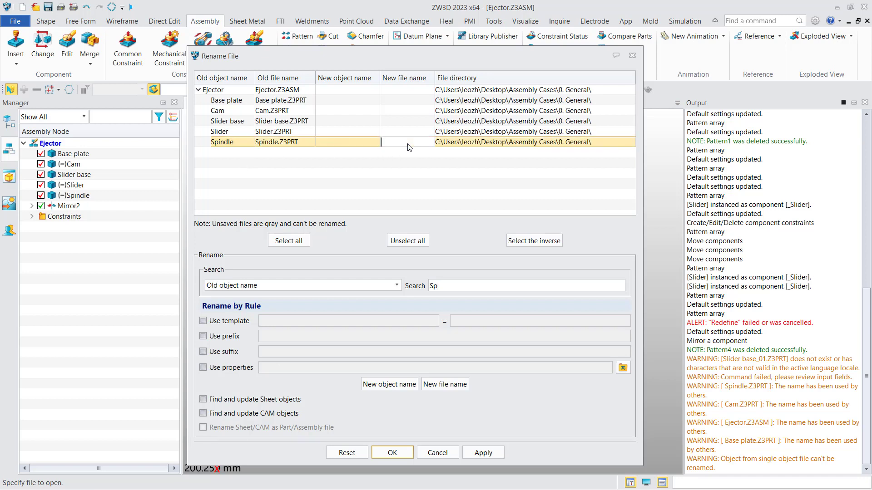
pyautogui.write('Spindle2')
pyautogui.click(401, 169)
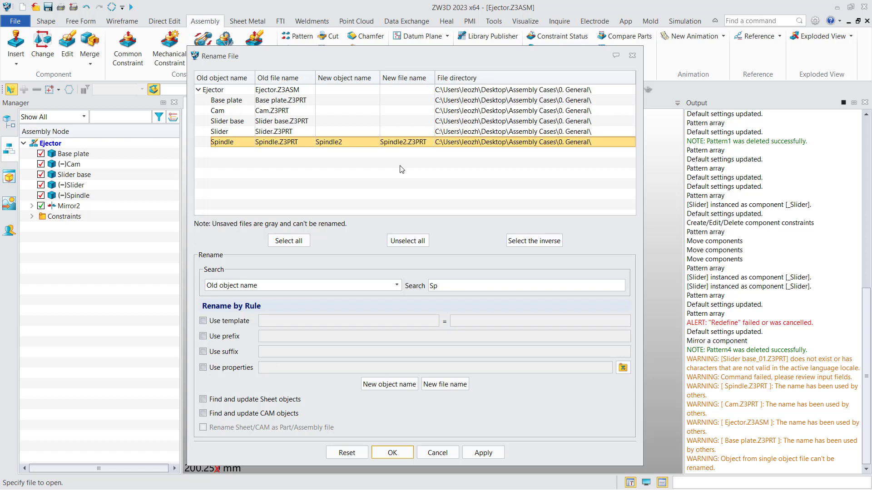
pyautogui.click(409, 144)
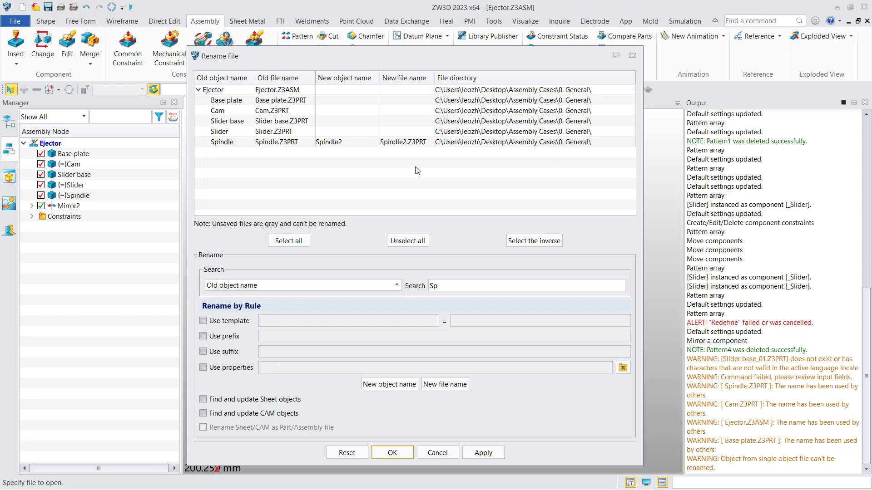
# Rename Slider base and Slider using the template 'Slider' to 'SL', then apply all renames.
pyautogui.click(245, 122)
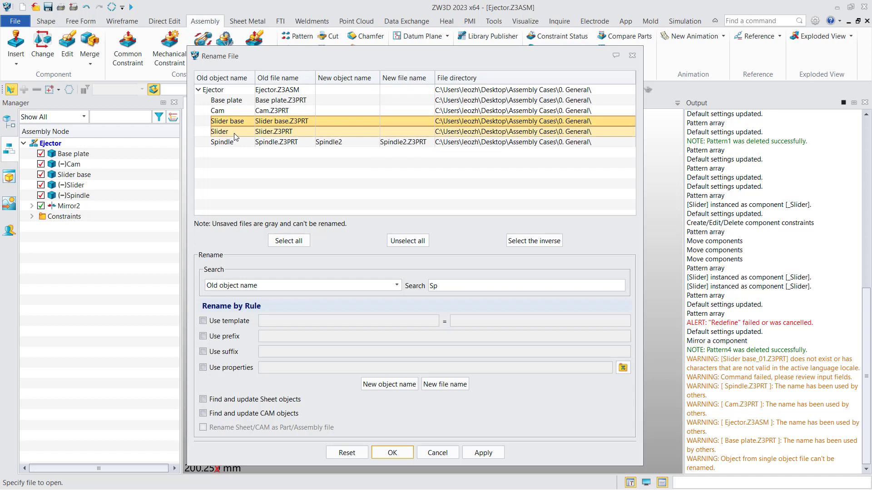
pyautogui.keyDown('ctrl'); pyautogui.click(233, 132); pyautogui.keyUp('ctrl')
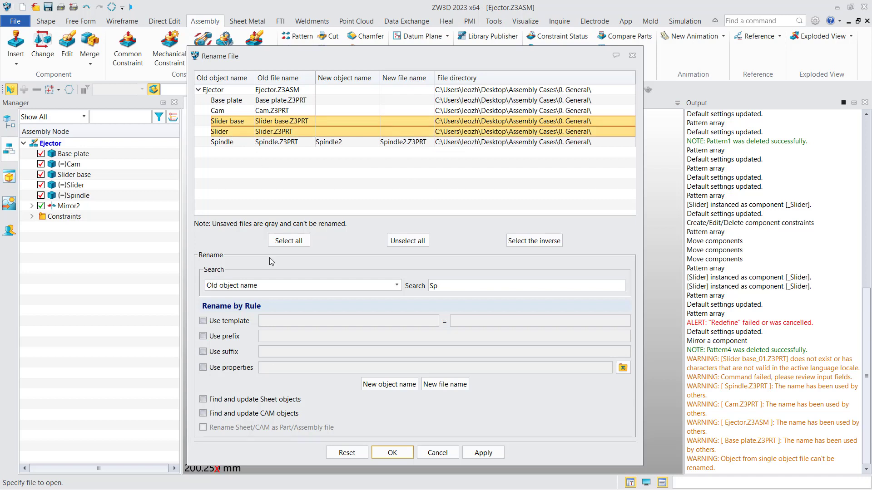
pyautogui.click(229, 323)
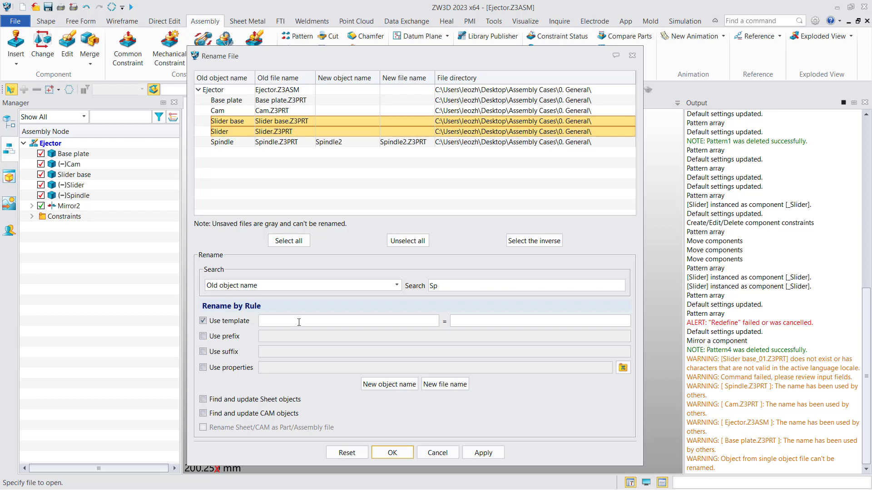
pyautogui.write('Slider')
pyautogui.click(497, 323)
pyautogui.write('SL')
pyautogui.click(455, 386)
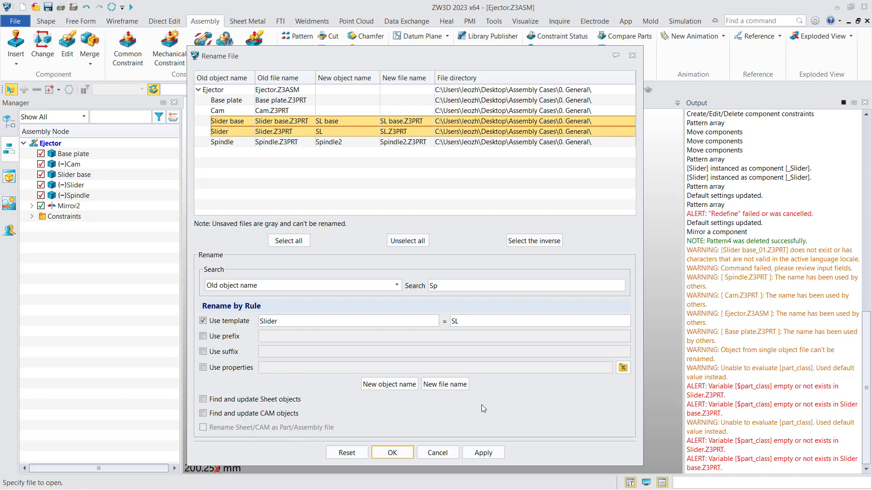
pyautogui.click(392, 453)
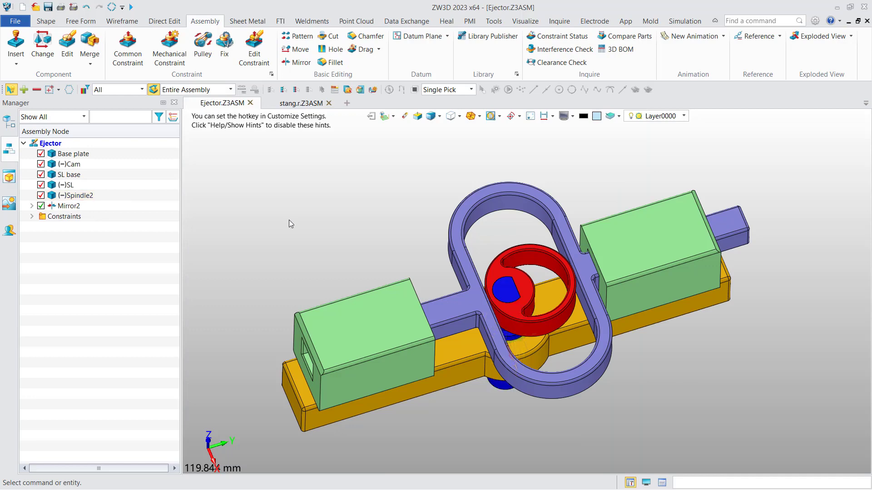
# In the 0. General folder, check Spindle2.Z3PRT, SL base.Z3PRT and SL.Z3PRT.
pyautogui.hotkey('alt', 'Tab')
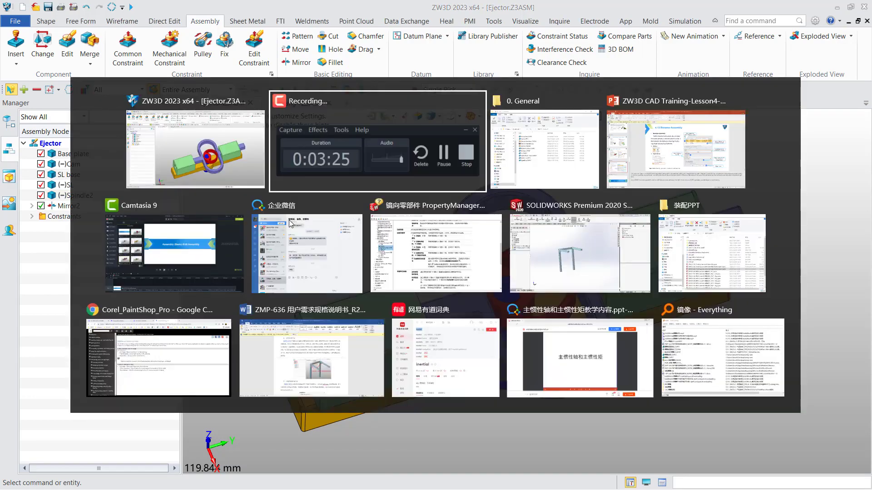
pyautogui.hotkey('alt', 'Tab')
pyautogui.click(337, 279)
pyautogui.moveTo(386, 46); pyautogui.dragTo(411, 64)
pyautogui.click(352, 312)
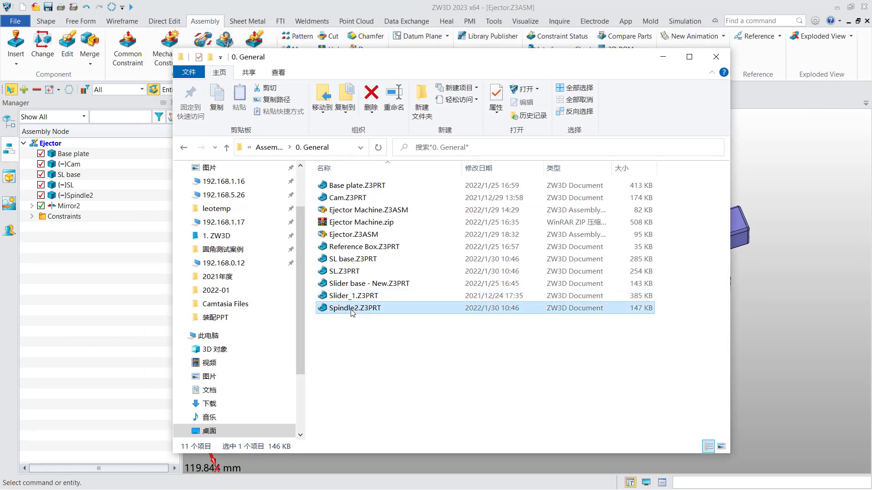
pyautogui.click(345, 259)
pyautogui.click(350, 274)
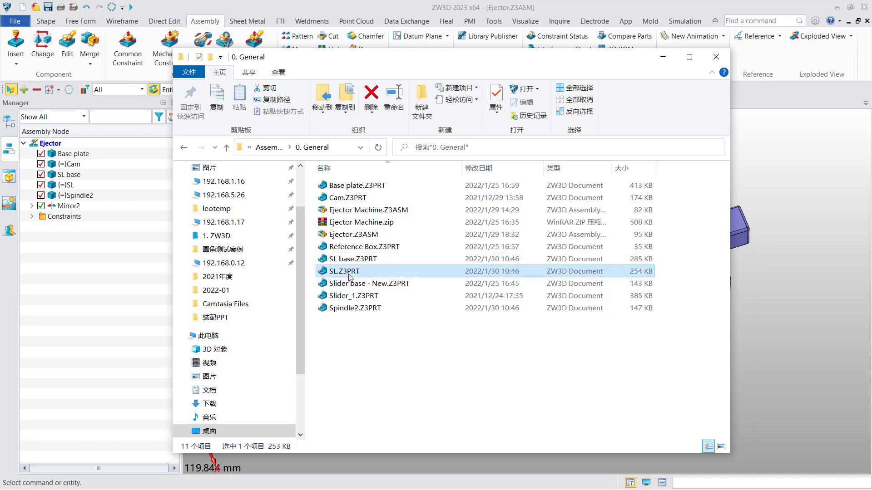
pyautogui.click(410, 410)
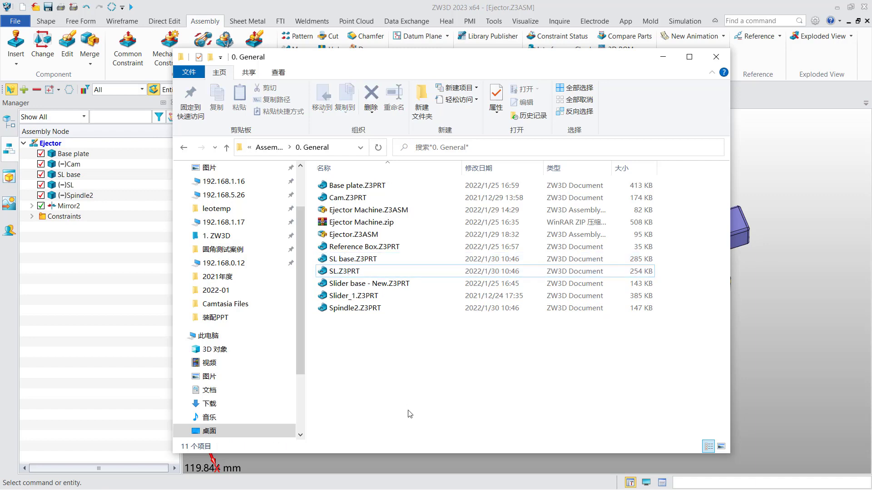